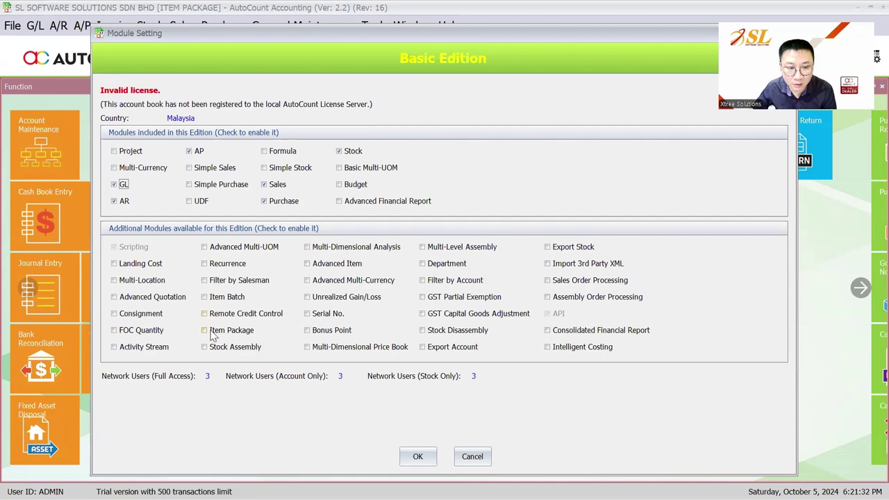
Enable the Item Package additional module and open Item Package Maintenance.
click(226, 332)
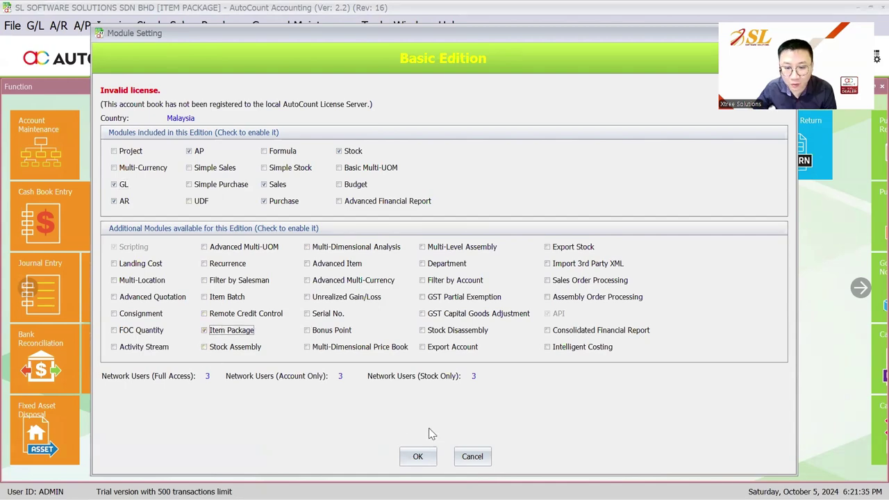
click(417, 456)
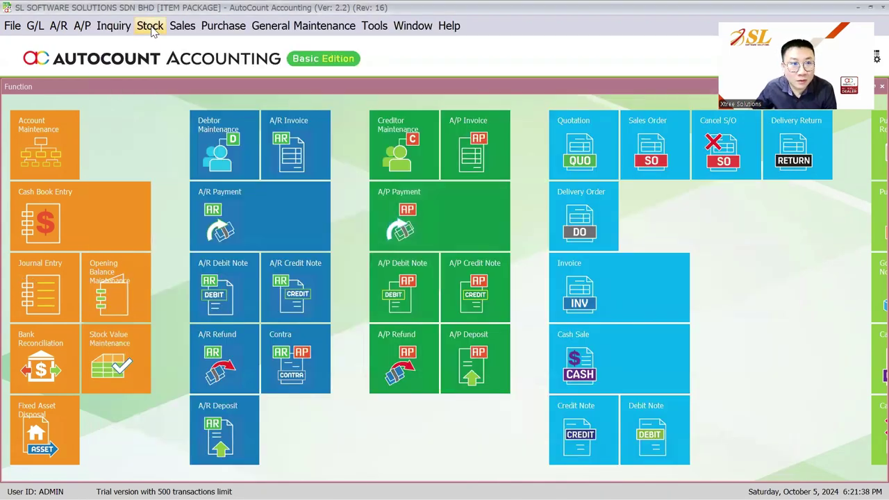
click(150, 26)
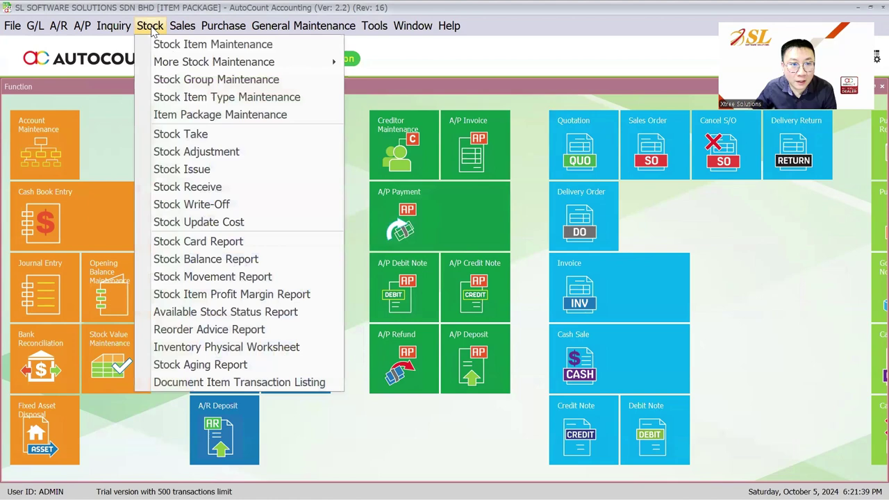
click(195, 116)
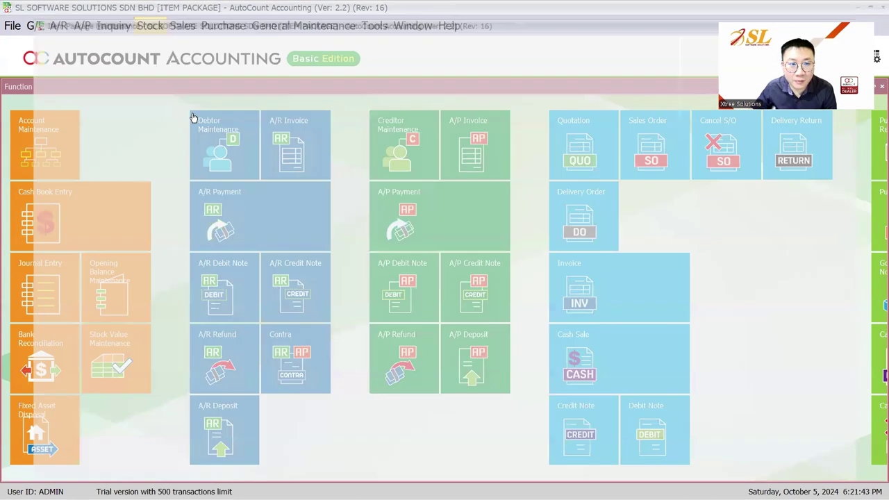
Create a new item package with the package code COMBO-A.
click(52, 112)
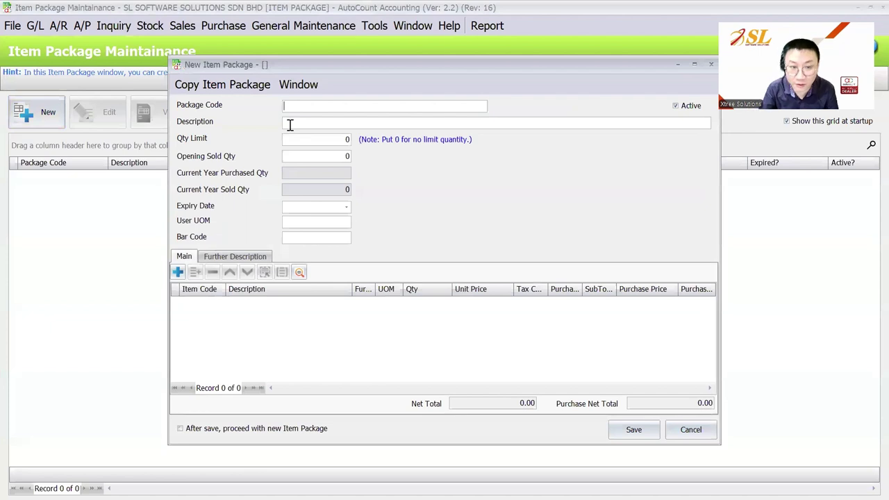
text(com)
key(BackSpace)
key(BackSpace)
key(BackSpace)
text(COMP)
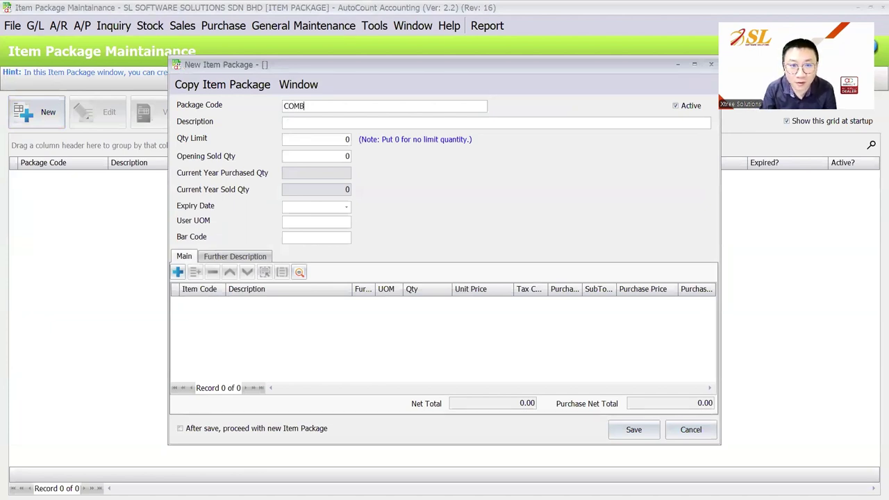
text(N)
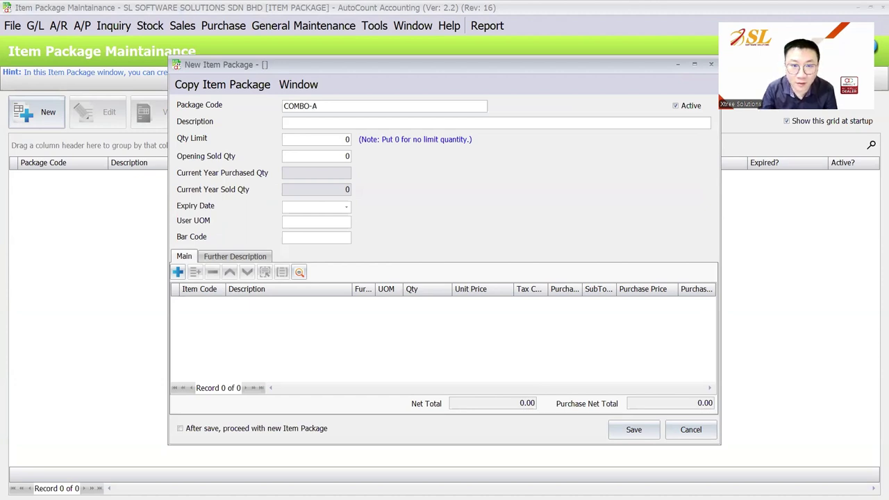
Enter COMBO-A as the package description and SET as its user UOM.
key(Tab)
key(Tab)
text(V)
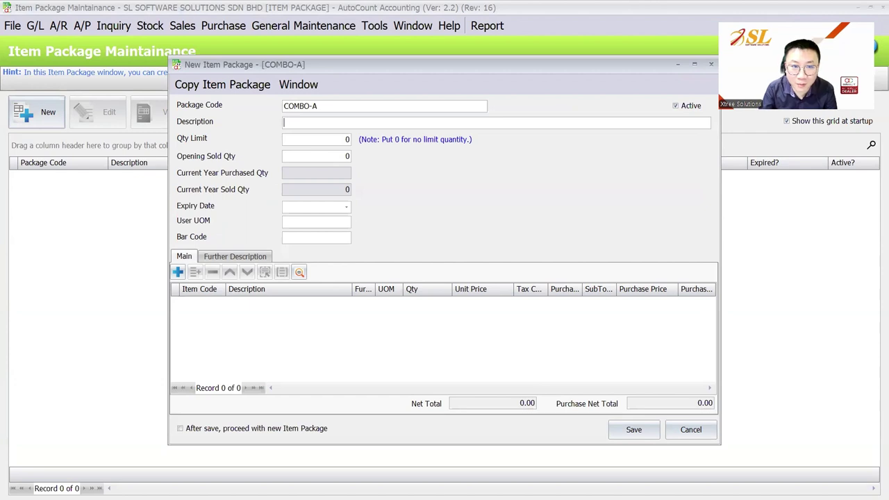
text(COM)
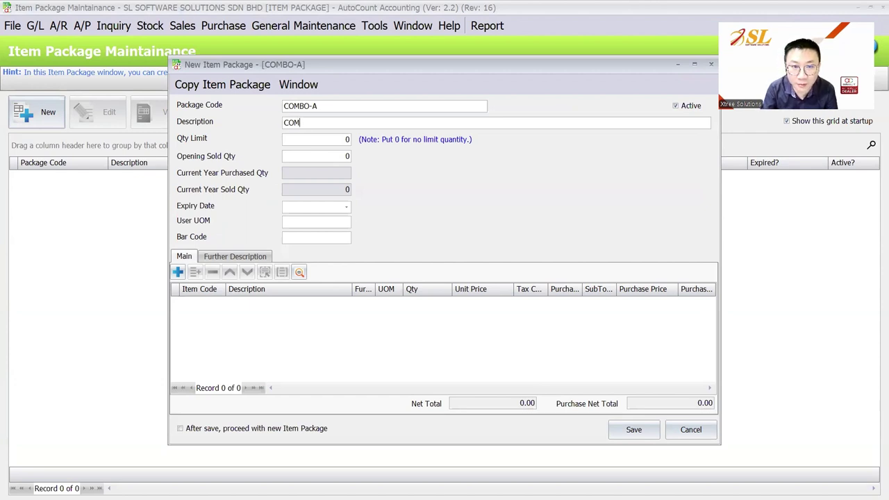
text(OBO-A)
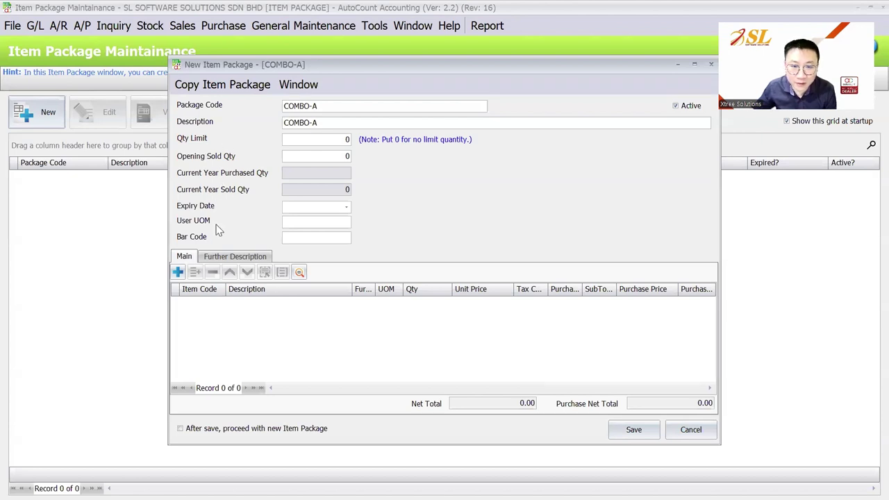
text(SET)
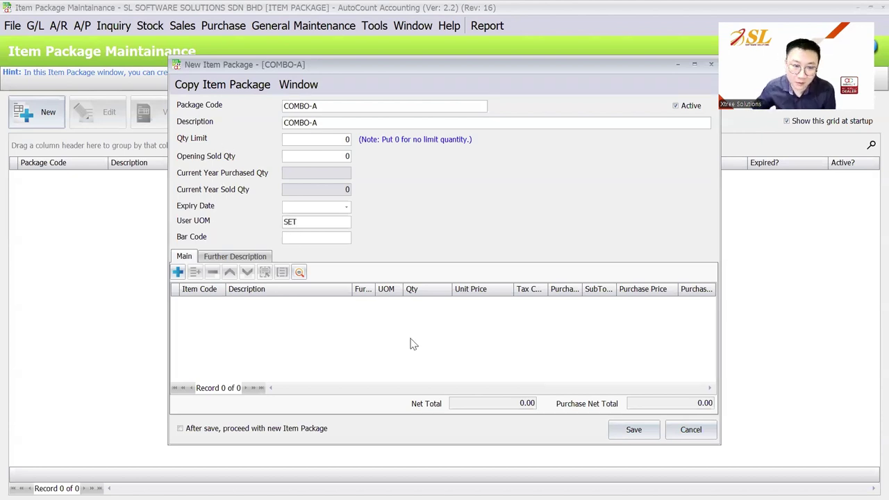
click(299, 273)
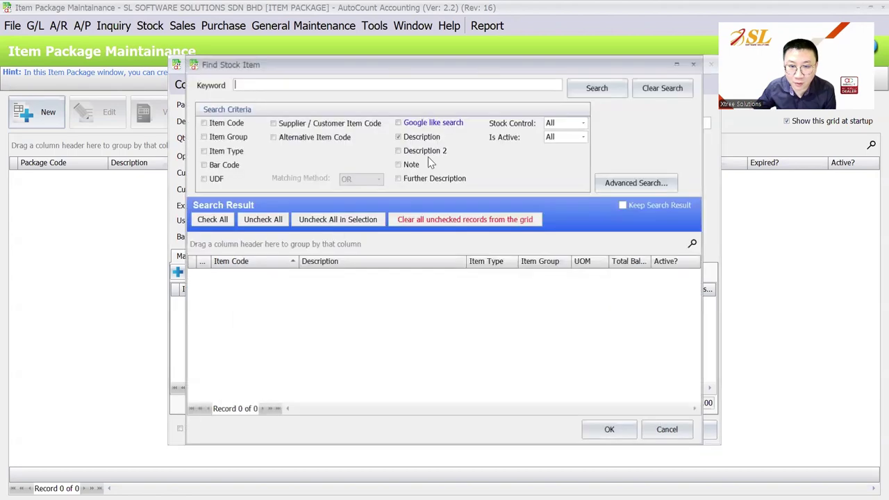
click(596, 87)
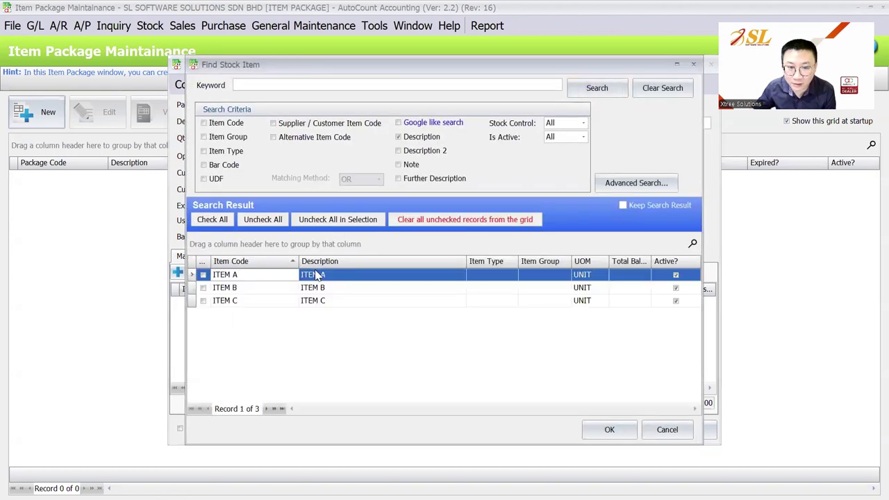
click(693, 64)
Add three detail lines to the package for ITEM A, ITEM B and ITEM C.
click(179, 272)
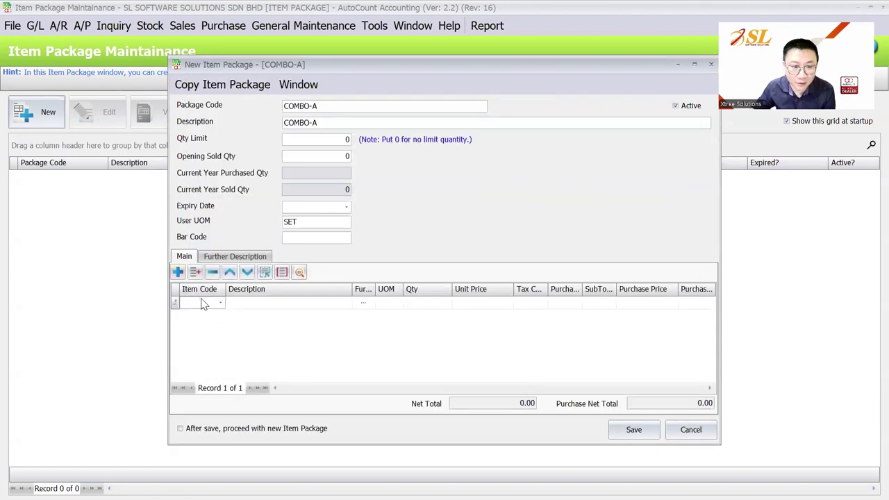
click(220, 303)
click(290, 72)
click(221, 316)
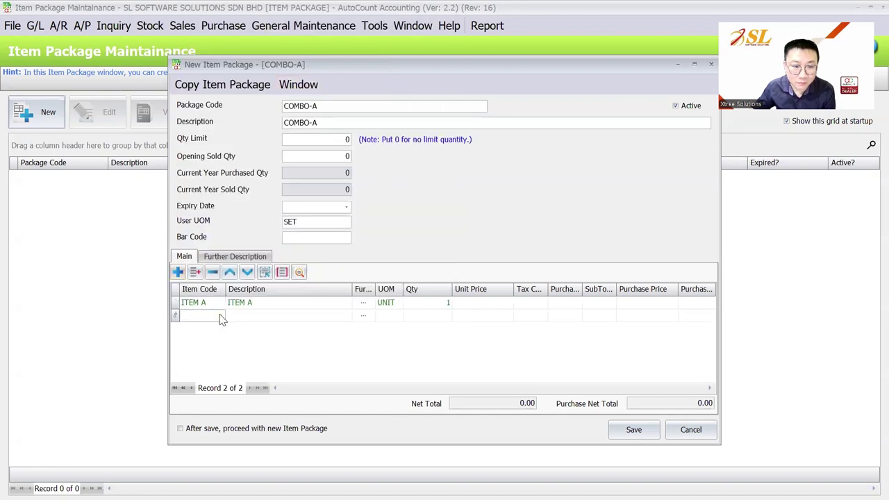
click(221, 316)
click(254, 97)
click(178, 271)
click(220, 329)
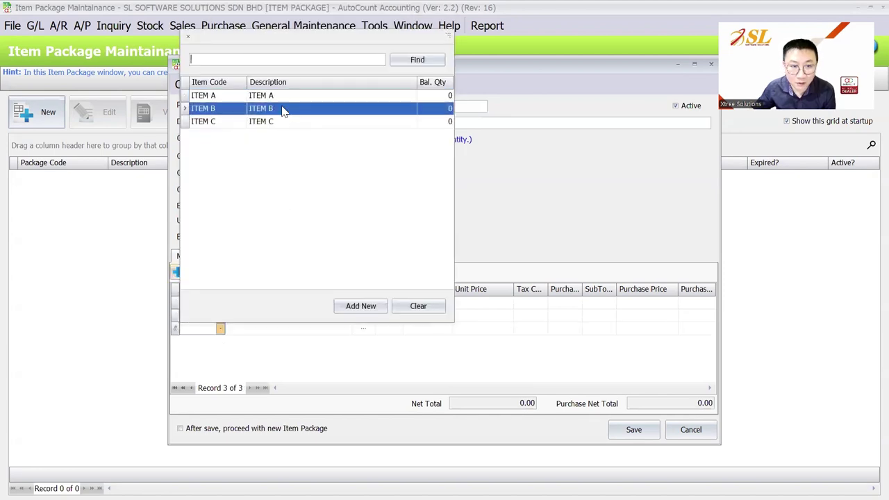
click(261, 109)
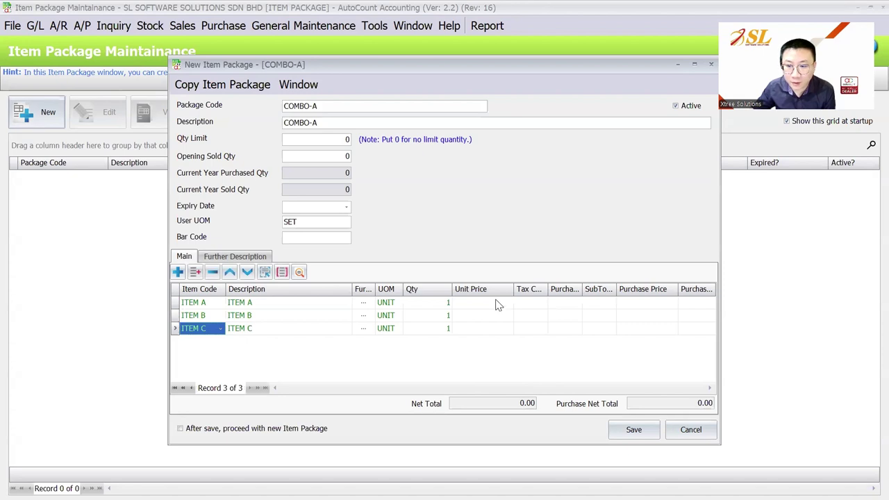
click(445, 303)
click(442, 316)
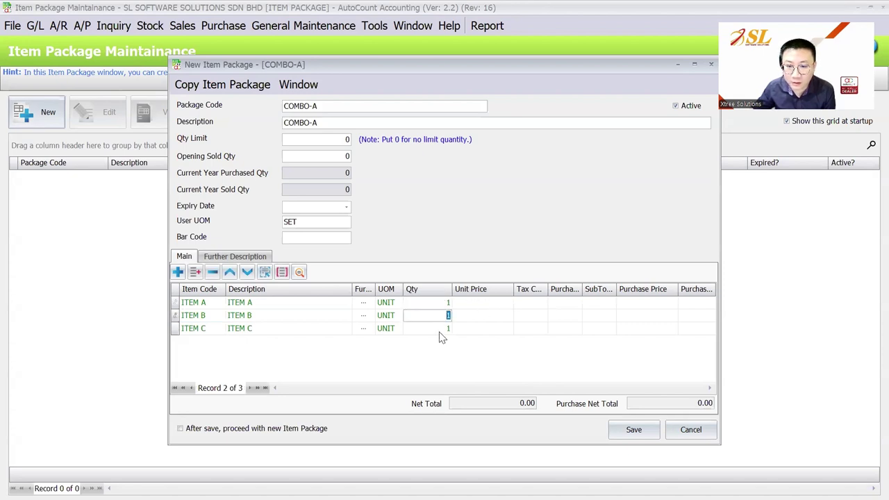
click(440, 329)
click(448, 303)
click(444, 316)
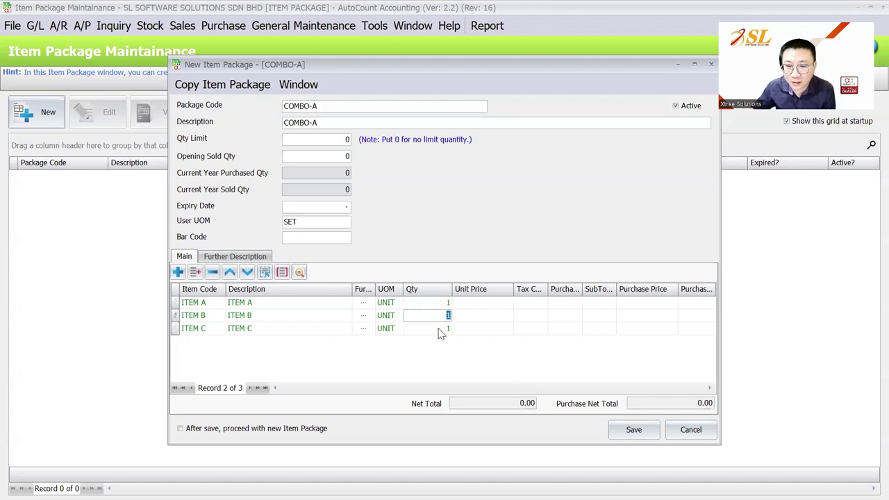
click(439, 328)
Set the unit prices to 500 for ITEM A, 250 for ITEM B and 50 for ITEM C.
click(486, 302)
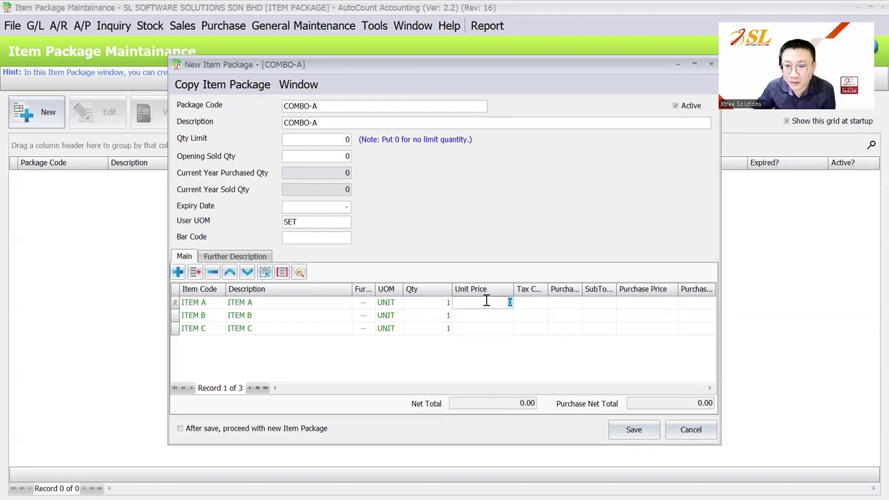
text(500)
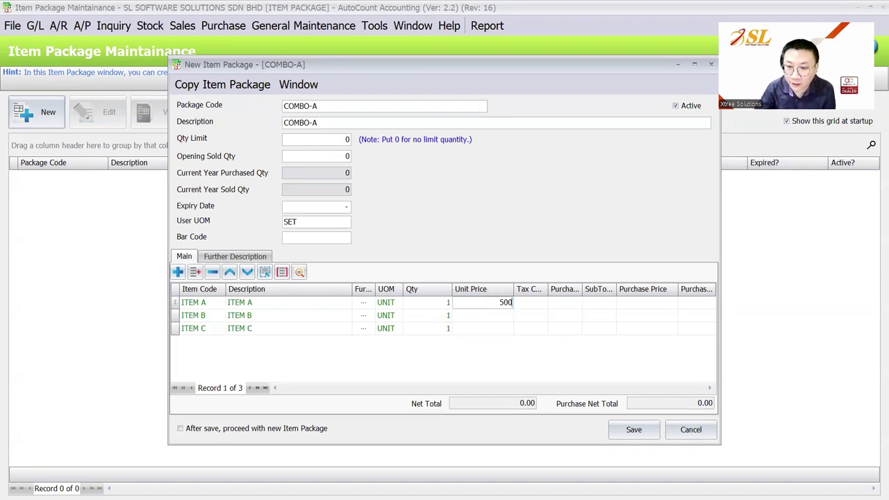
key(Down)
text(2)
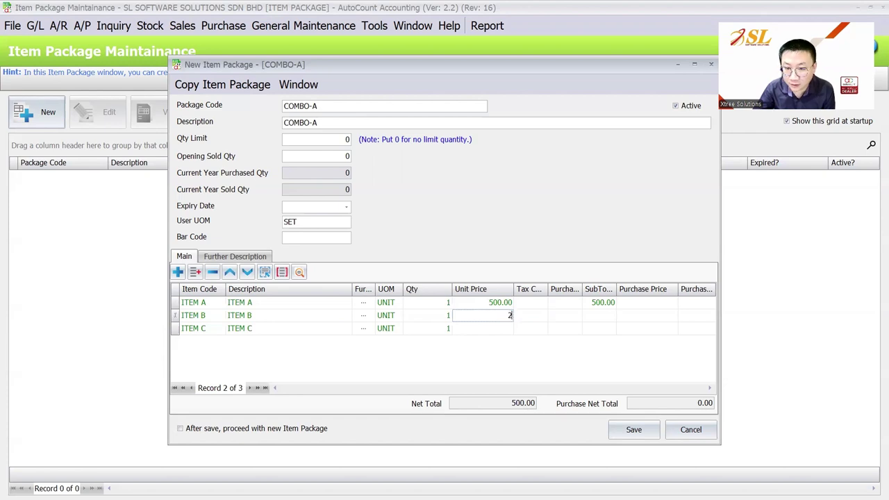
key(Down)
text(50)
key(Tab)
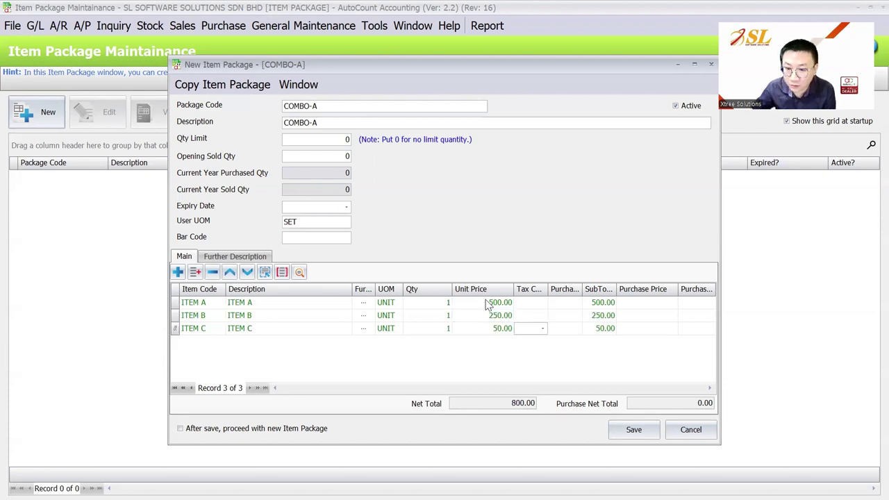
Set the purchase prices to 350 for ITEM A, 150 for ITEM B and 25 for ITEM C, and save the package.
click(648, 300)
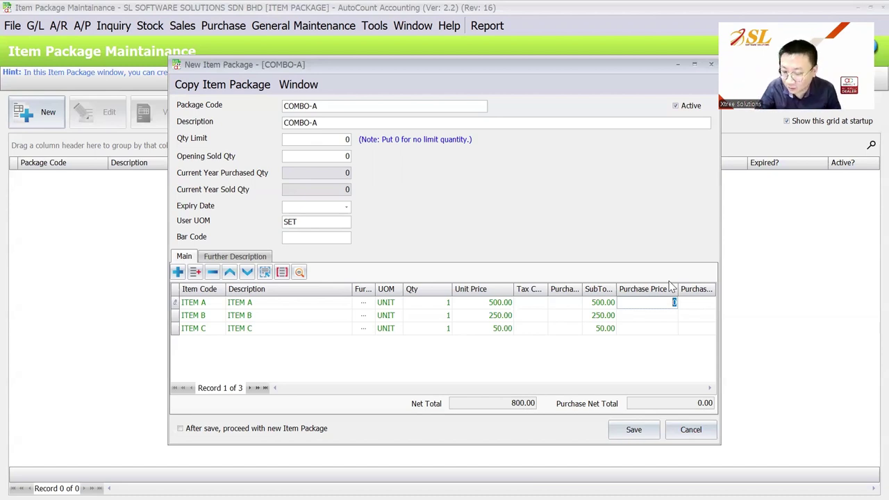
text(350)
key(Down)
text(2)
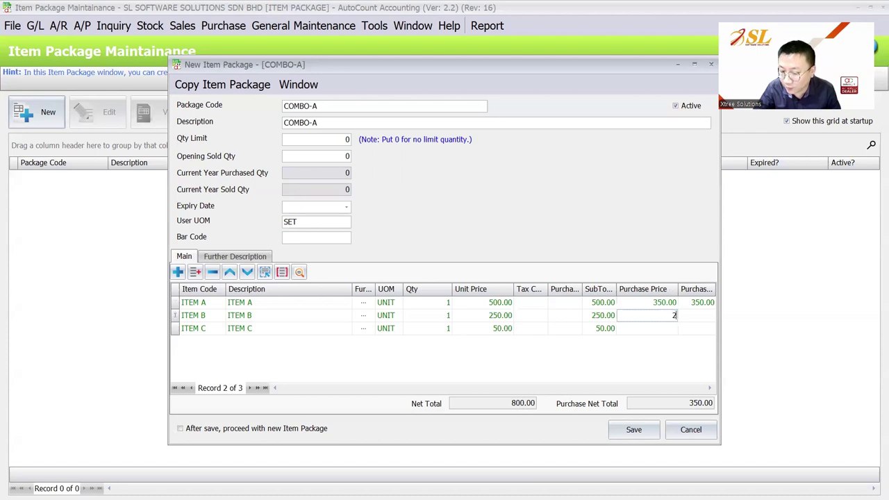
text(50)
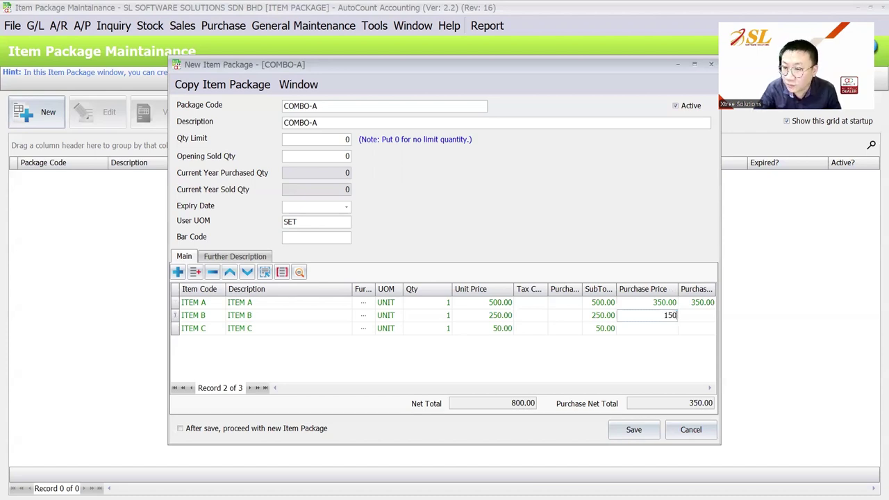
key(Down)
text(2)
key(Tab)
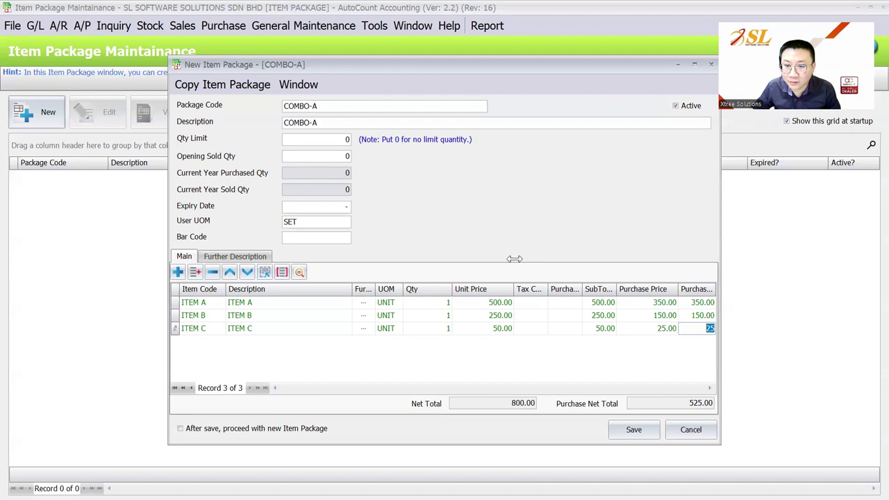
click(634, 431)
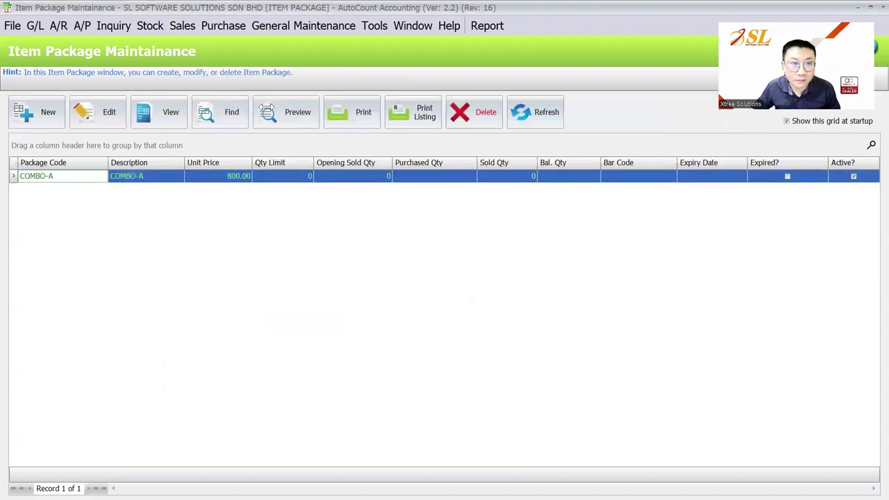
Create a new sales invoice with CUSTOMER A as the debtor.
click(183, 26)
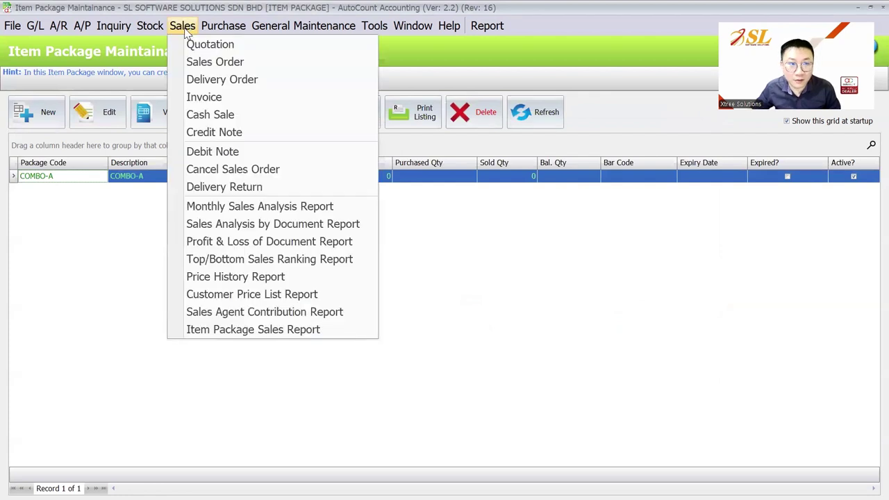
click(221, 97)
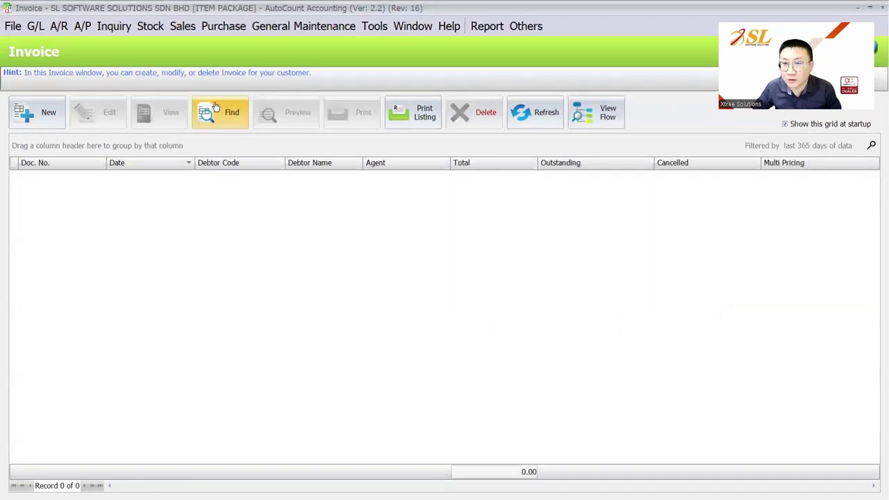
click(46, 113)
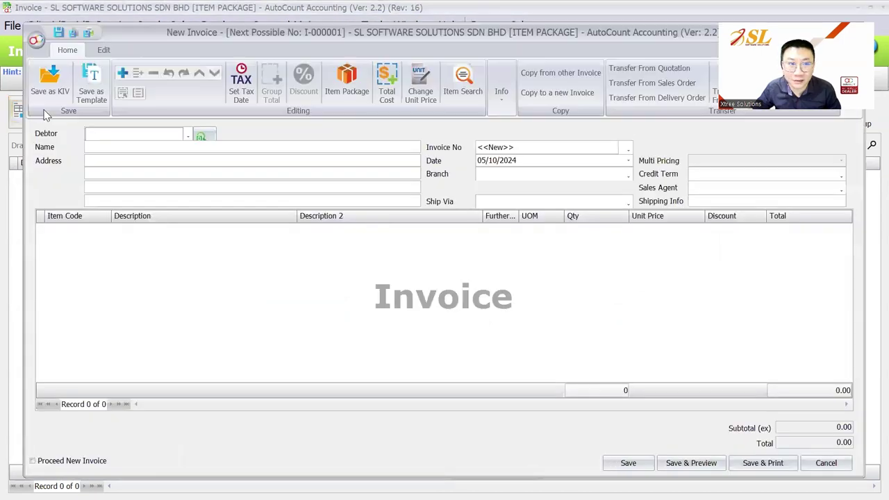
click(147, 135)
click(163, 199)
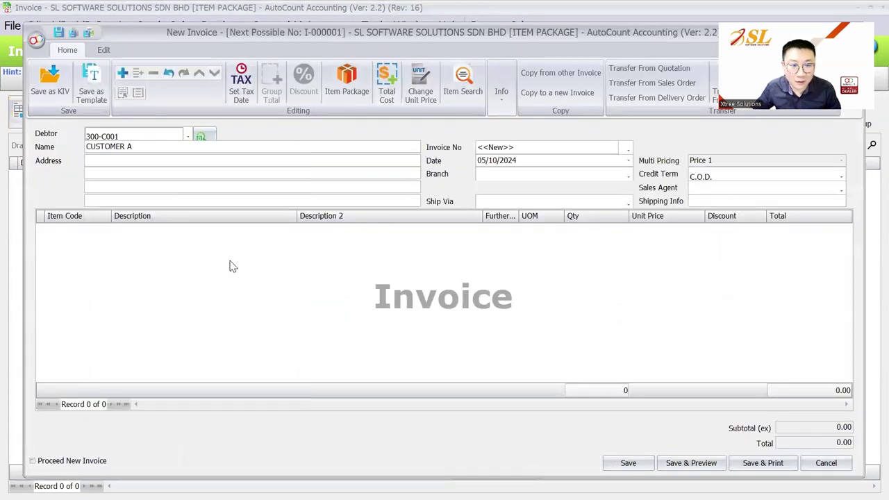
Add a blank detail line to the invoice and look through the items available for it.
right_click(232, 264)
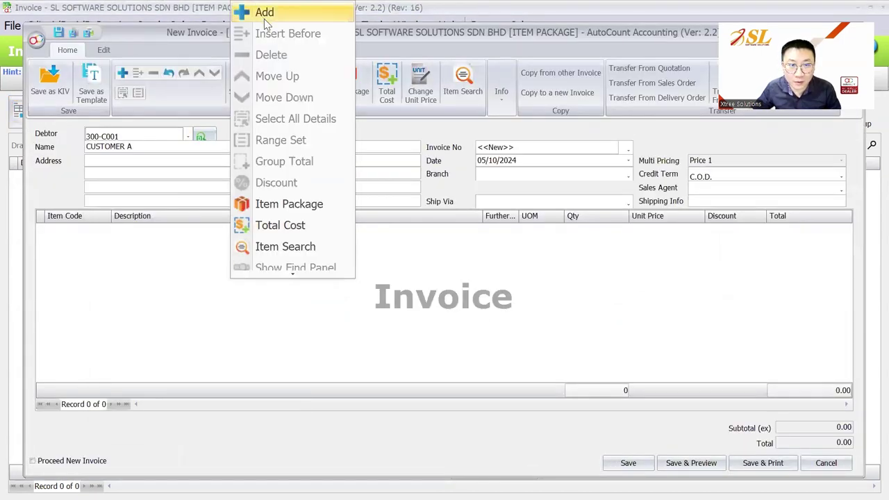
click(263, 19)
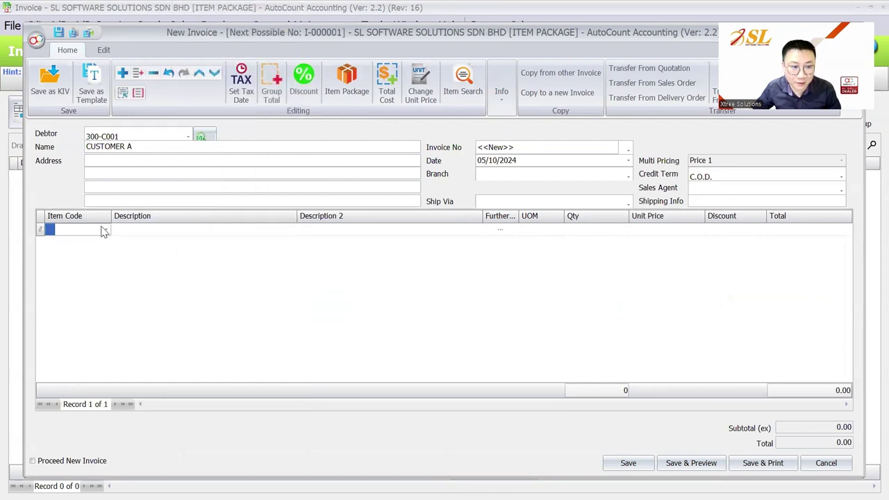
click(104, 230)
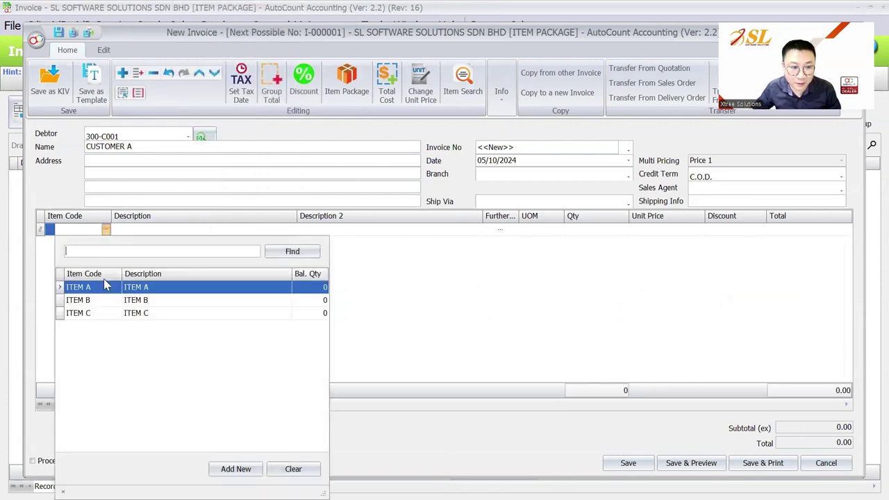
right_click(417, 299)
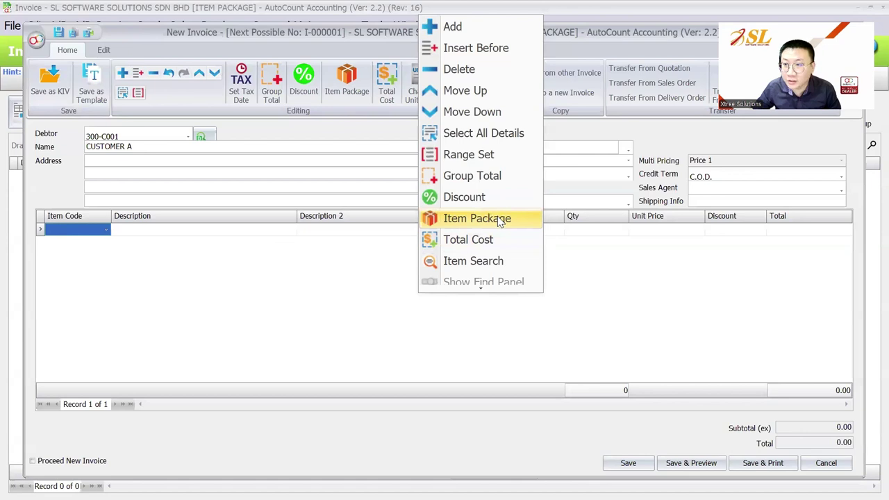
click(353, 275)
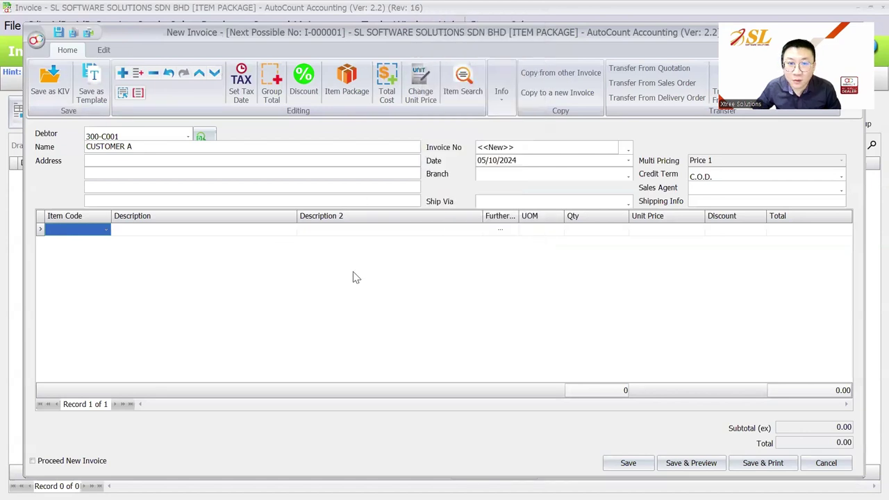
Search the item packages and insert COMBO-A with a package quantity of 1 into the invoice.
click(347, 79)
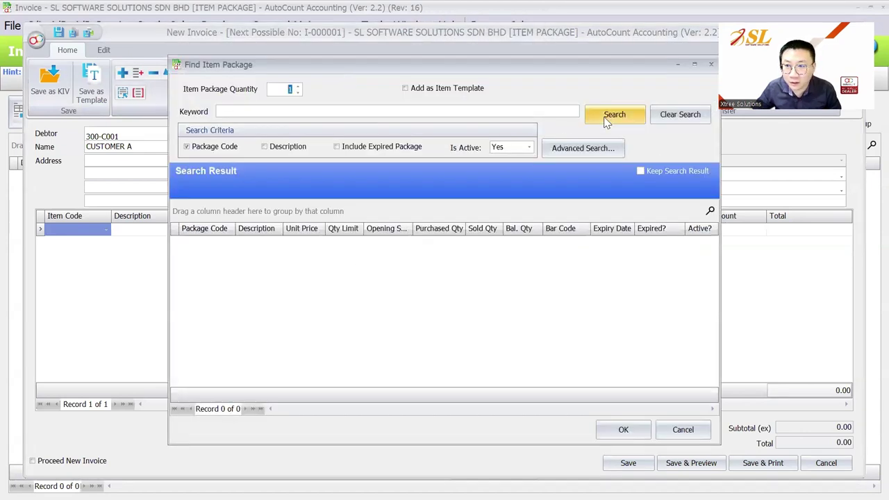
click(605, 117)
click(216, 244)
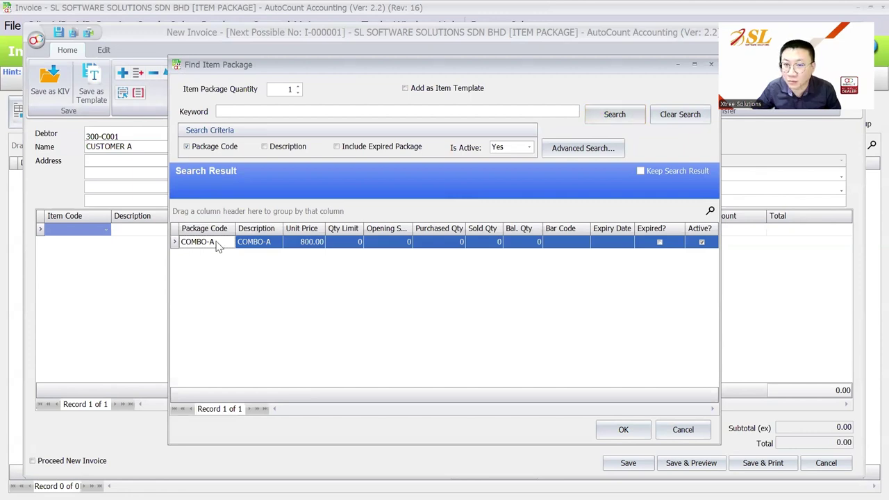
click(611, 428)
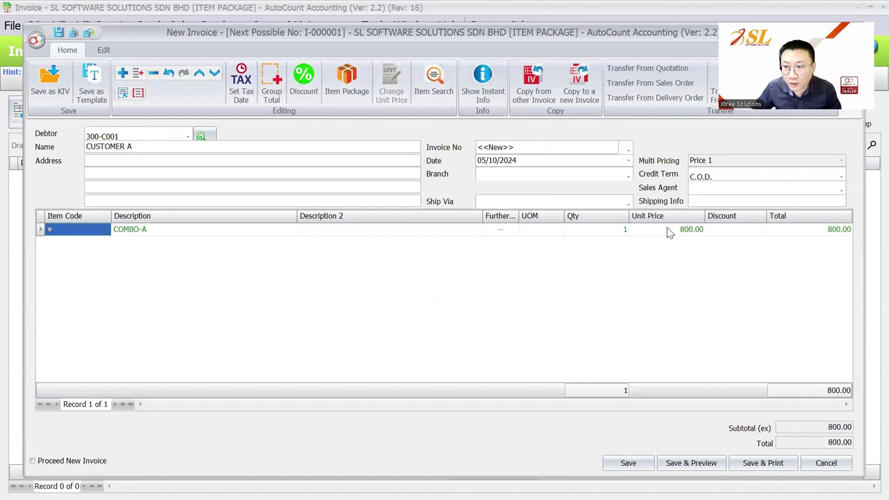
Expand the COMBO-A line's package detail and set the unit price of ITEM A to 550.
click(694, 232)
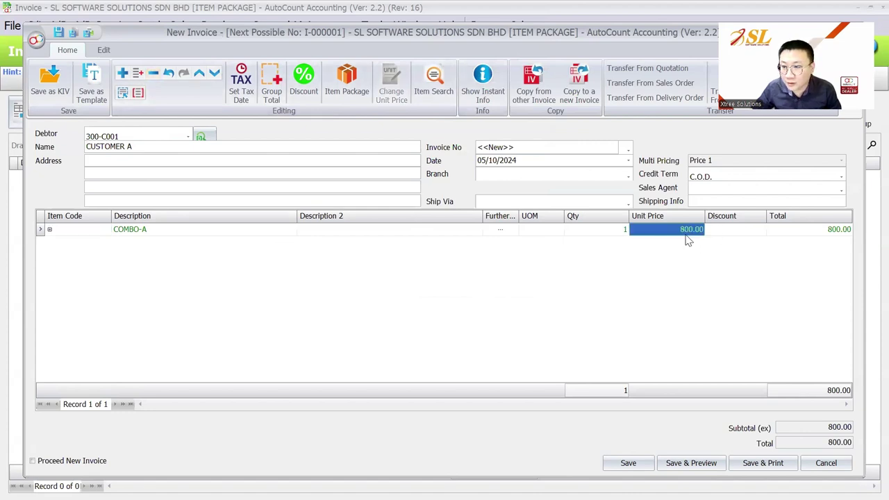
click(49, 229)
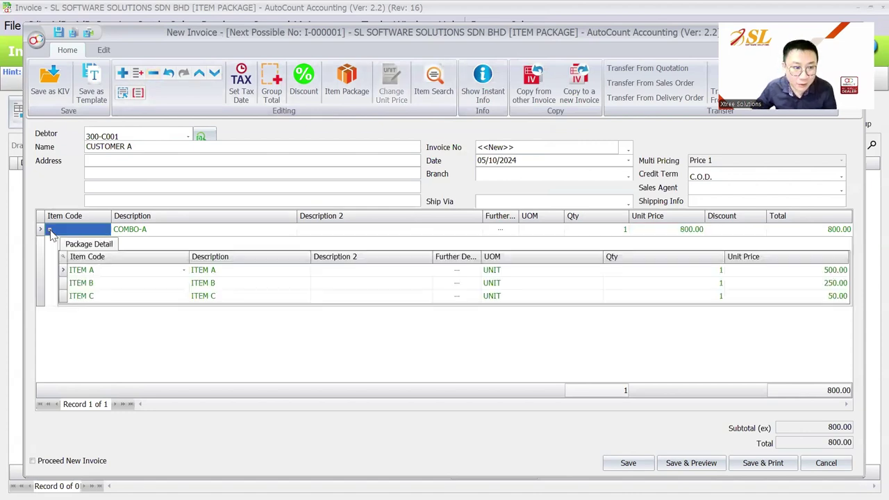
click(826, 271)
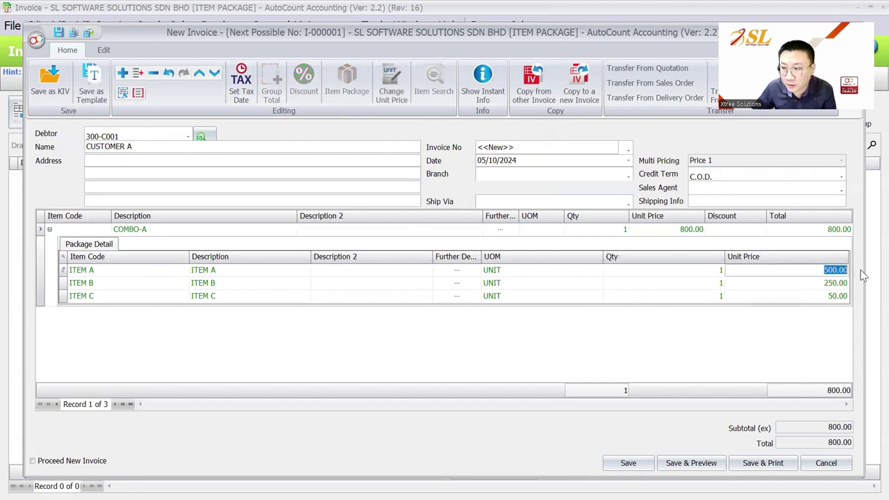
text(550)
key(Return)
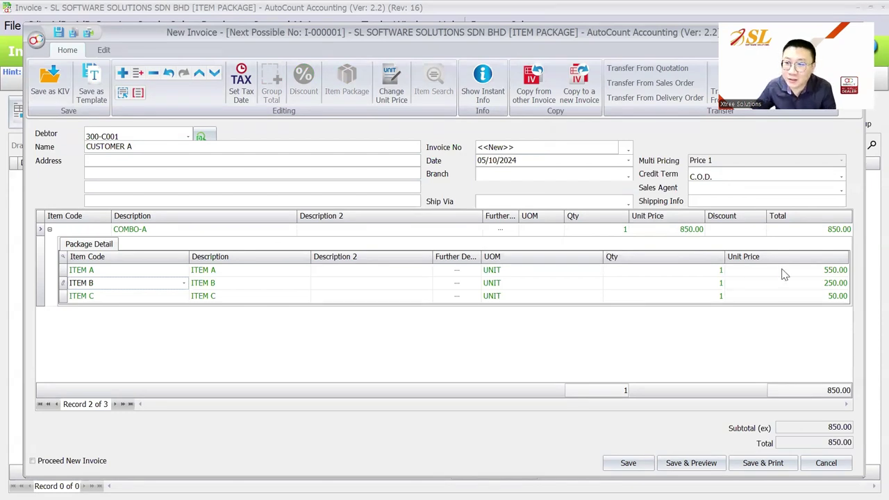
Review the ITEM B and ITEM C rows and their unit prices in the package detail.
click(226, 283)
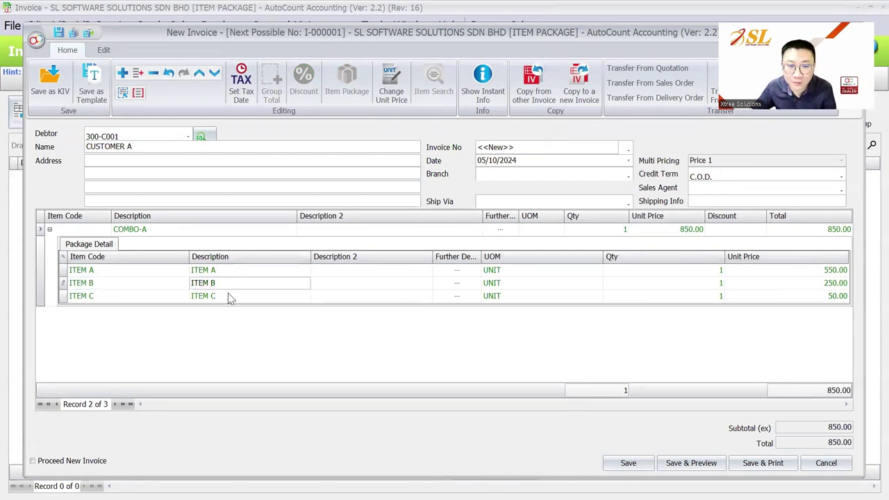
click(228, 295)
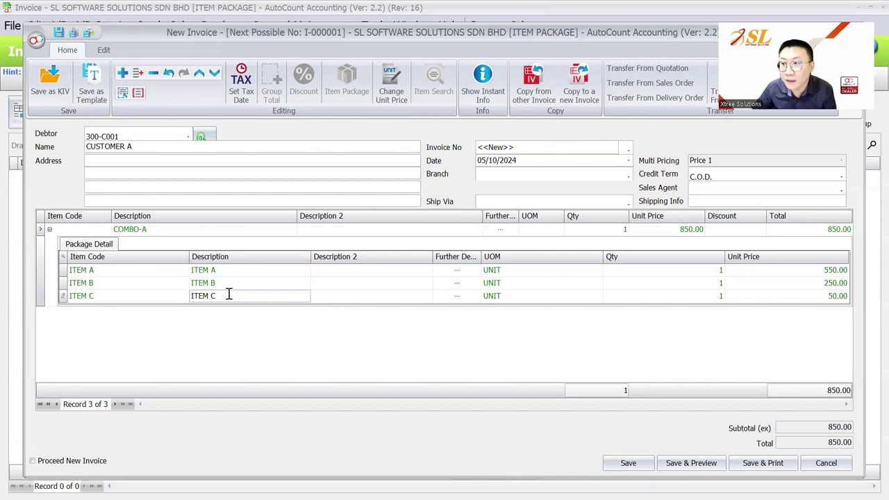
click(817, 273)
click(818, 283)
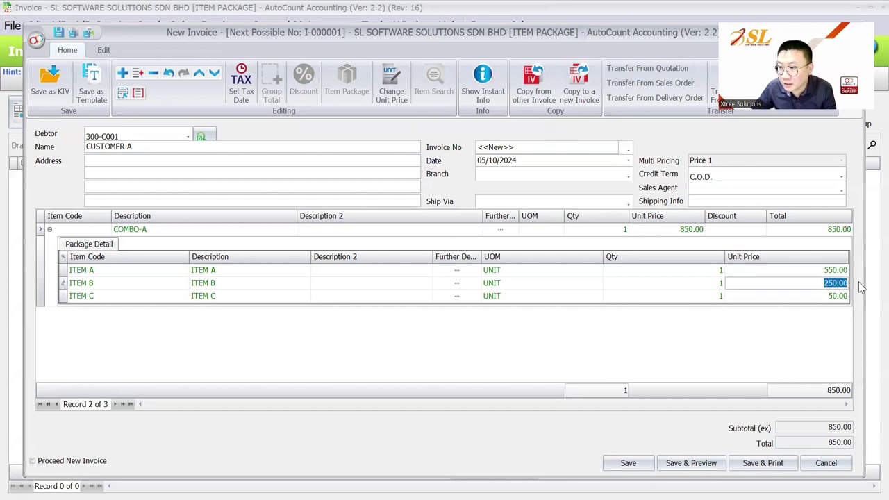
key(Down)
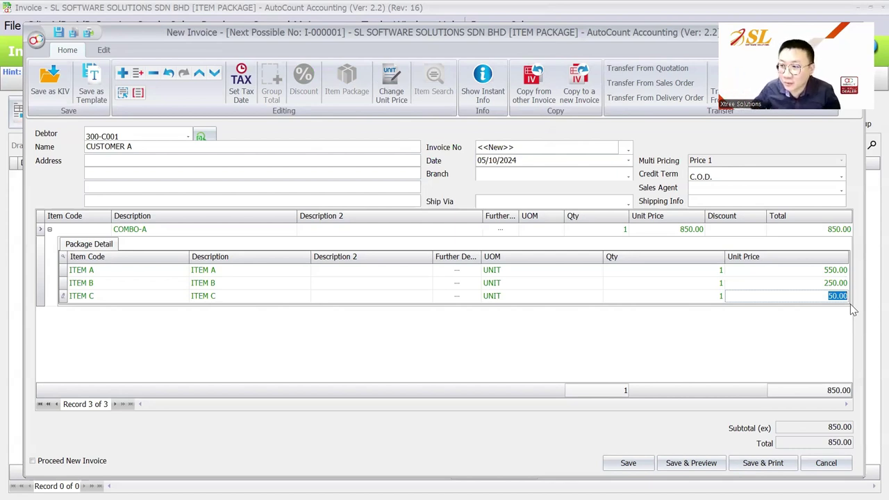
click(785, 318)
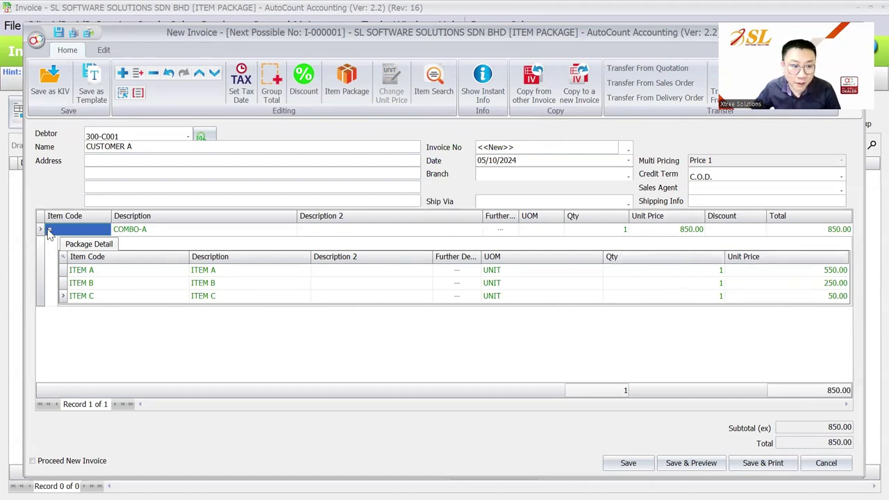
Set the quantity of the COMBO-A line to 5.
click(601, 231)
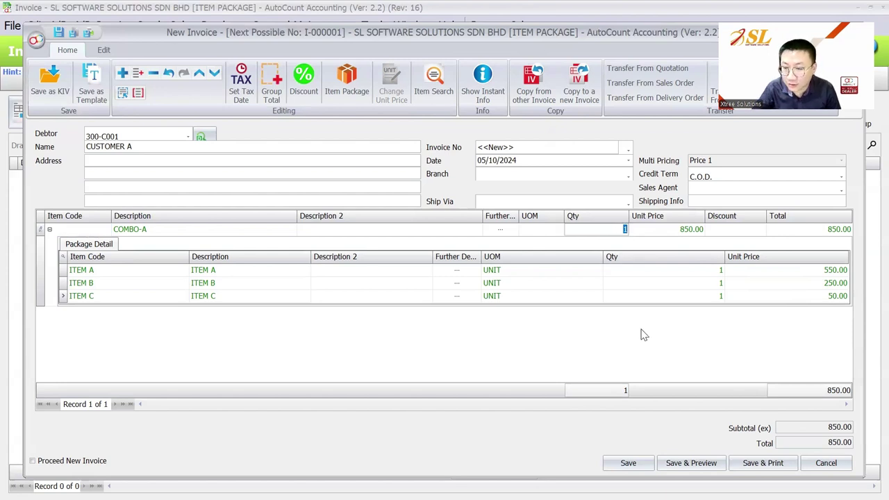
text(5)
key(Tab)
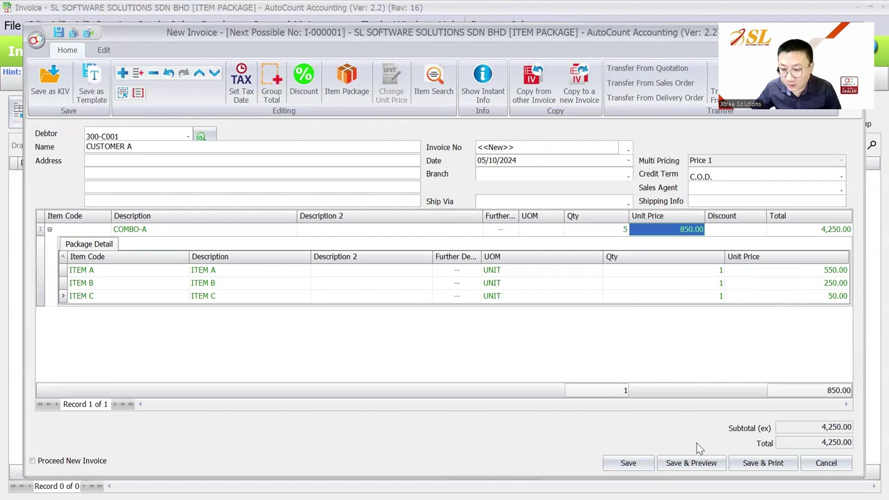
Save the sales invoice and preview it with the Invoice report, checking the package line and its listed items.
click(694, 466)
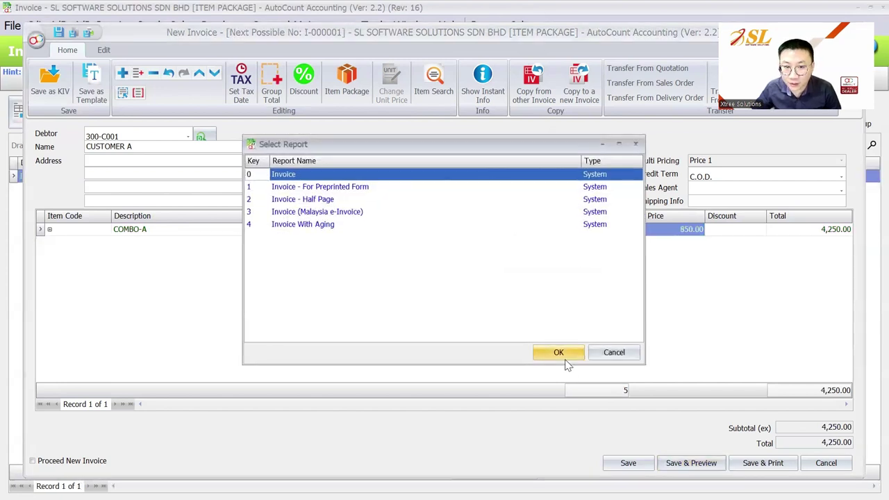
click(564, 352)
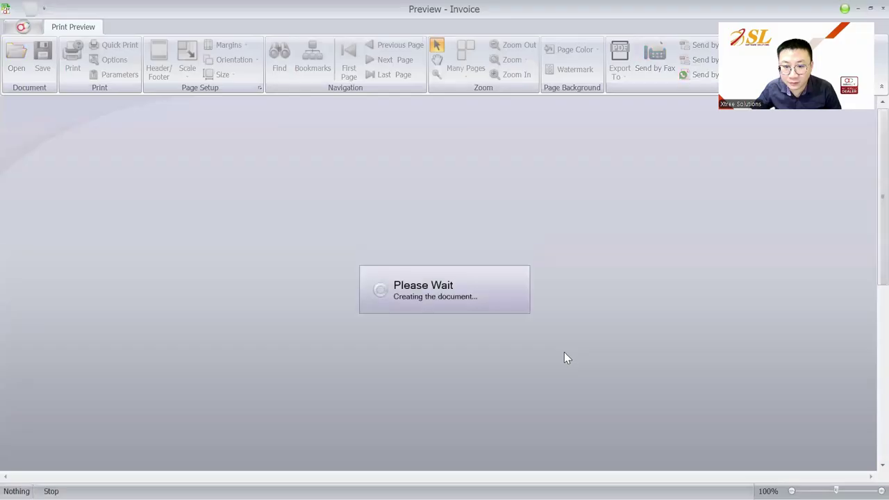
scroll(566, 357, down, 1)
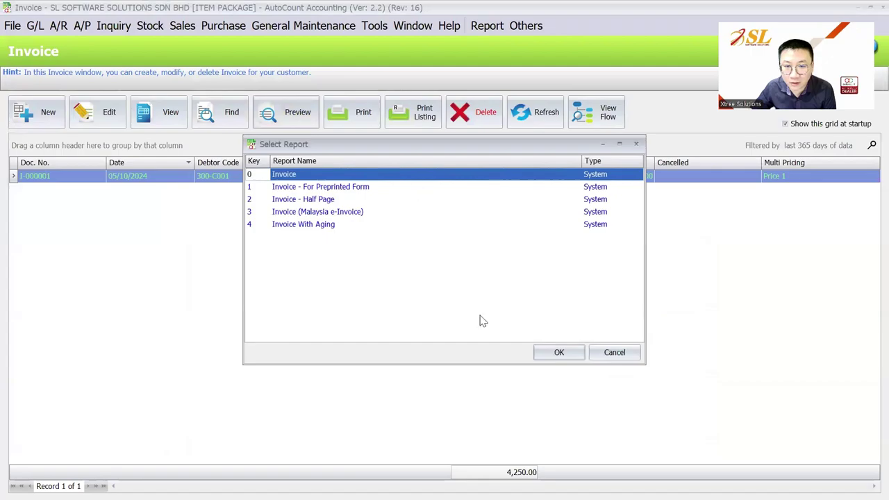
click(559, 352)
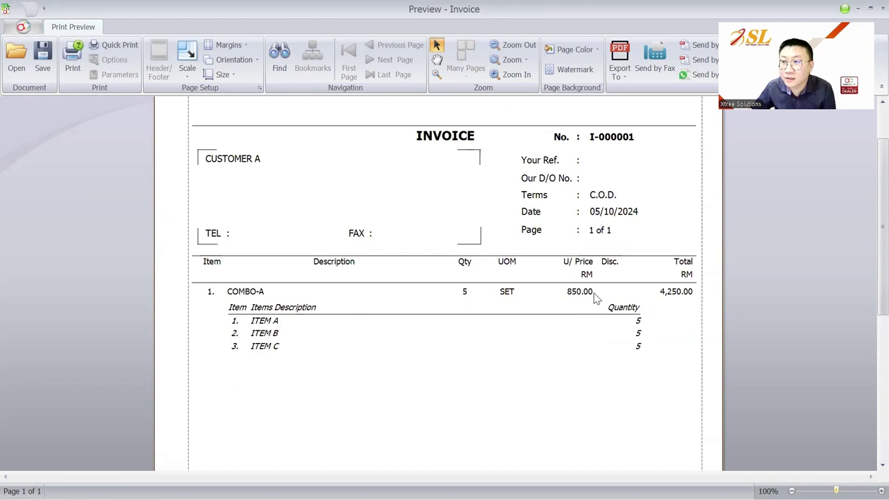
scroll(594, 297, up, 1)
scroll(594, 298, down, 2)
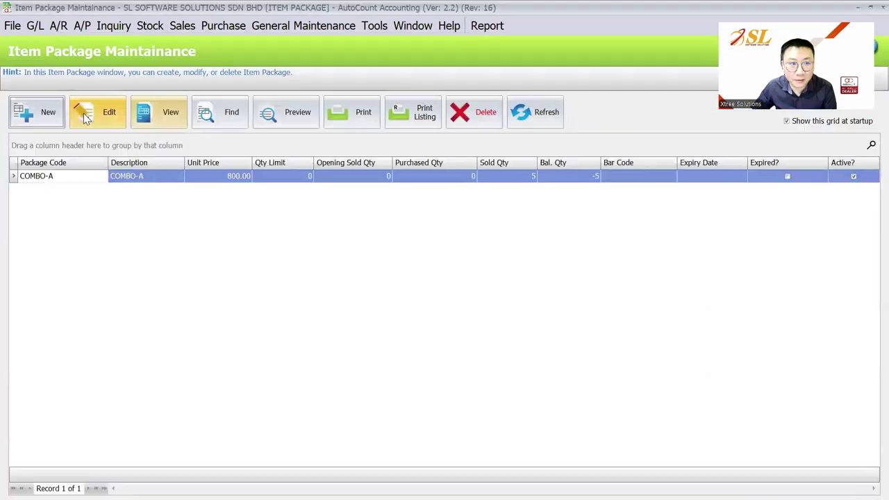
Open the COMBO-A package record to check its limit and sold quantity fields, and close it.
click(86, 118)
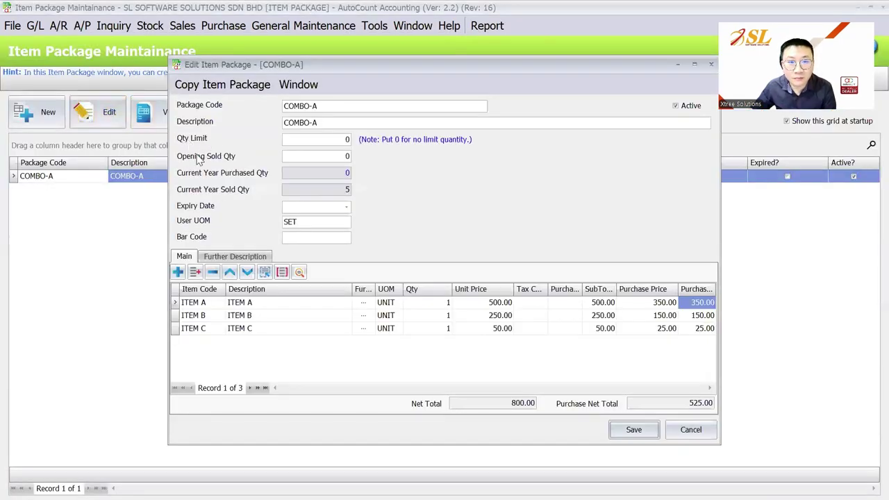
key(Return)
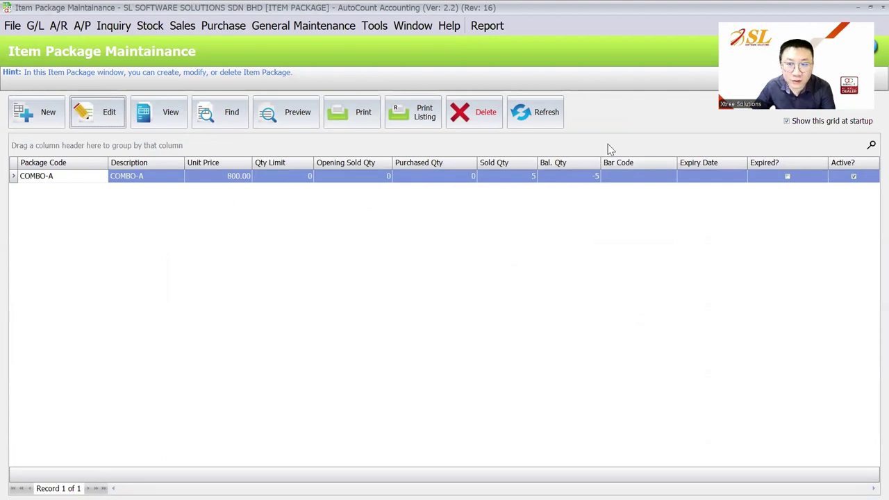
Create a new purchase invoice with SUPPLIER A as the creditor.
click(223, 25)
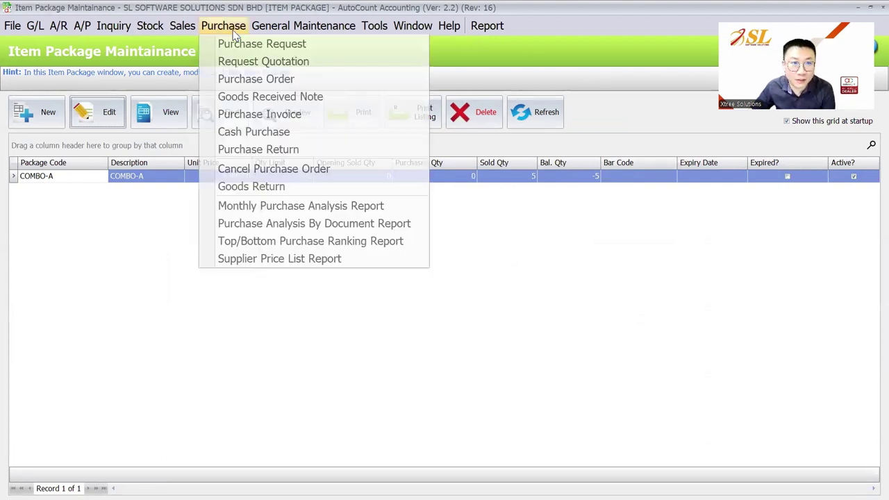
click(258, 115)
click(35, 114)
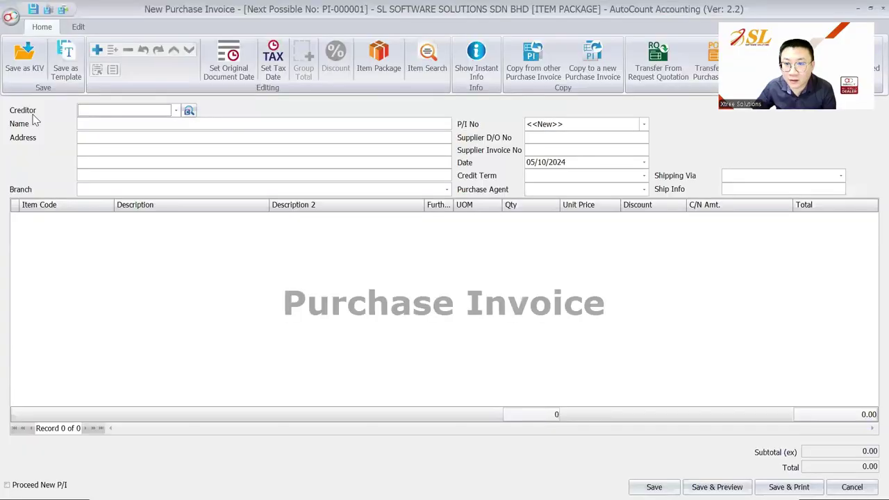
click(163, 111)
click(170, 170)
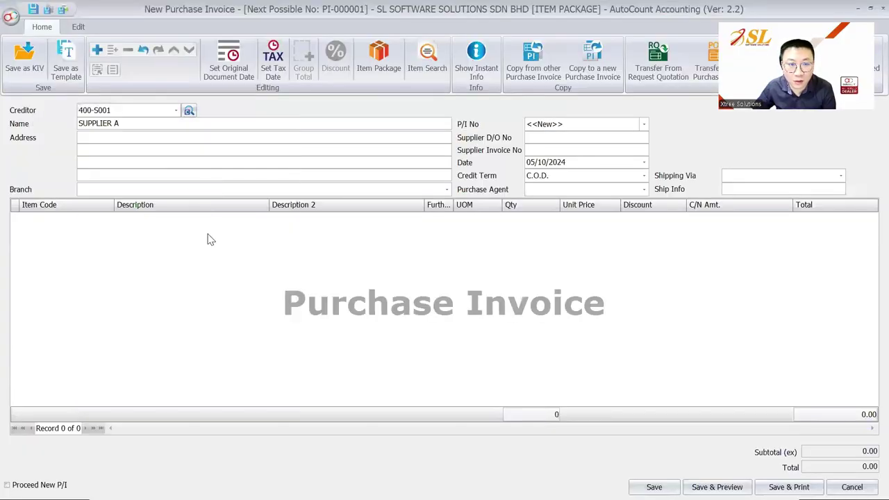
Add three detail lines to the purchase invoice for ITEM A, ITEM B and ITEM C.
right_click(211, 239)
click(222, 245)
click(65, 224)
click(49, 274)
right_click(98, 268)
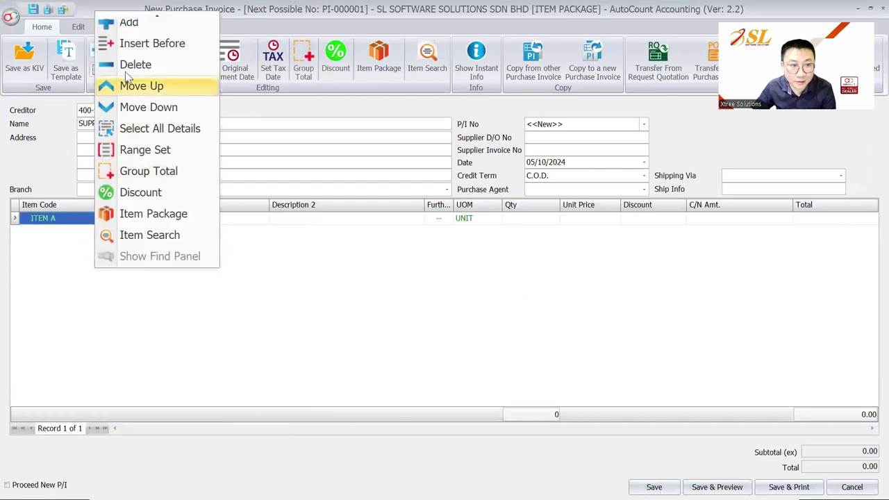
click(129, 23)
click(95, 232)
click(123, 302)
right_click(102, 277)
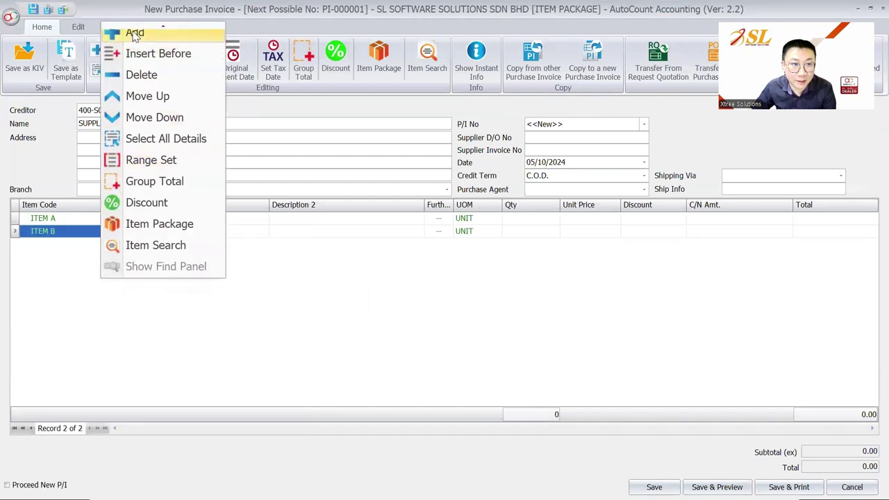
click(135, 34)
click(97, 244)
click(101, 327)
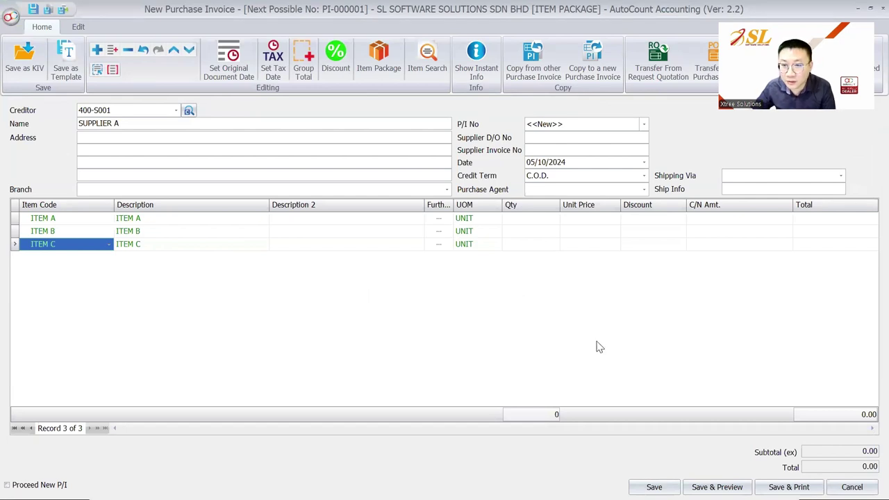
Set the quantity of ITEM A, ITEM B and ITEM C to 100 each.
text(100)
key(Down)
text(100)
key(Down)
text(100)
Set the purchase invoice unit prices to 250 for ITEM A, 150 for ITEM B and 25 for ITEM C.
key(Right)
key(Up)
key(Up)
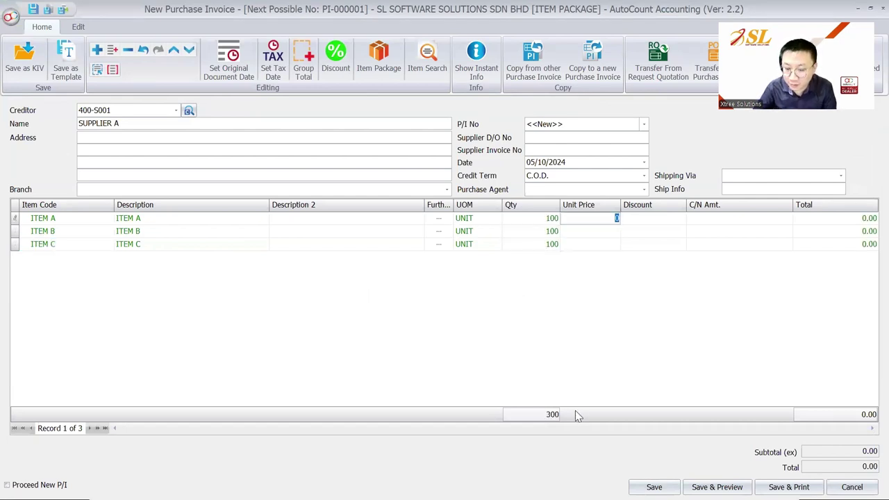
key(Down)
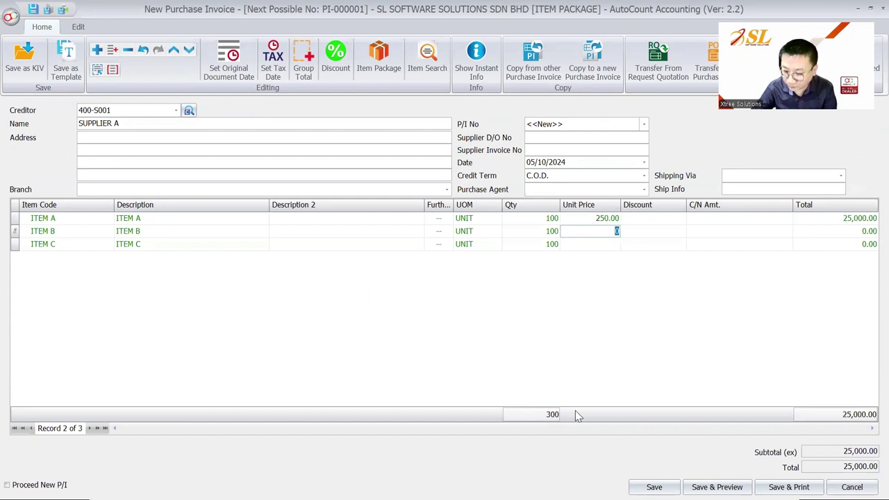
text(150)
key(Down)
text(25)
key(Right)
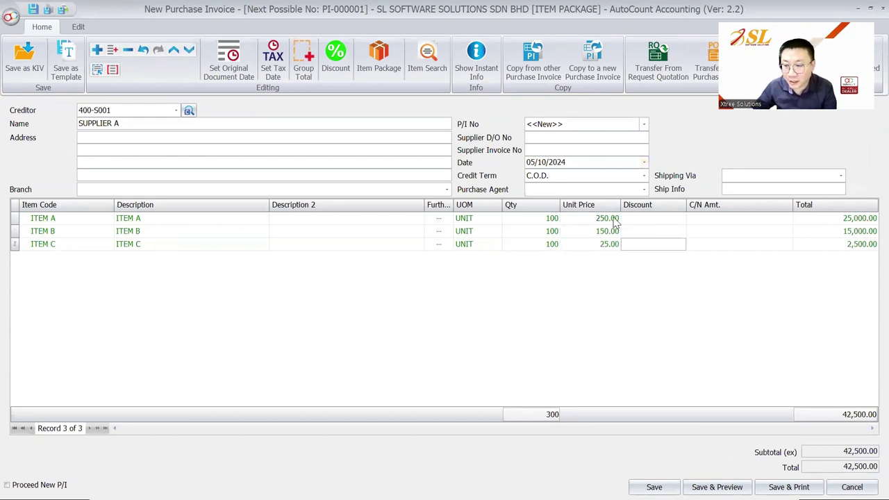
Save the purchase invoice for the individual items, accepting the missing supplier document numbers.
click(654, 487)
click(420, 275)
click(420, 277)
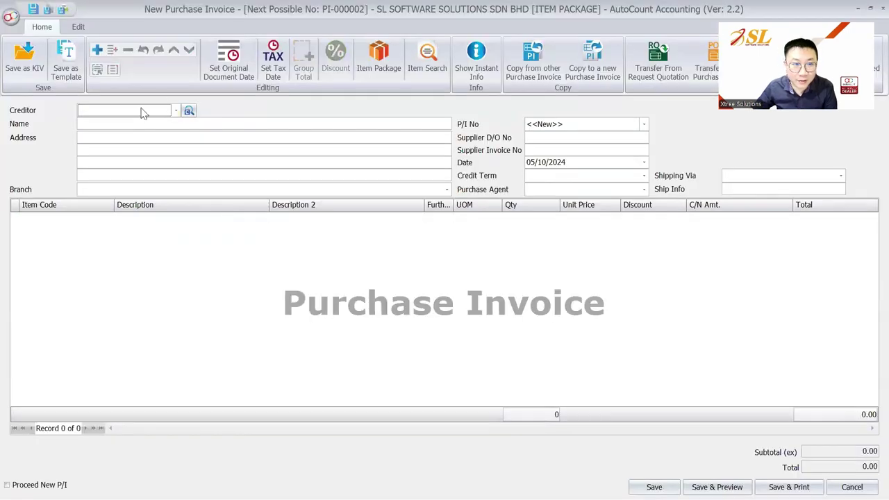
Choose SUPPLIER A as the creditor of the new purchase invoice and add the COMBO-A item package.
click(143, 113)
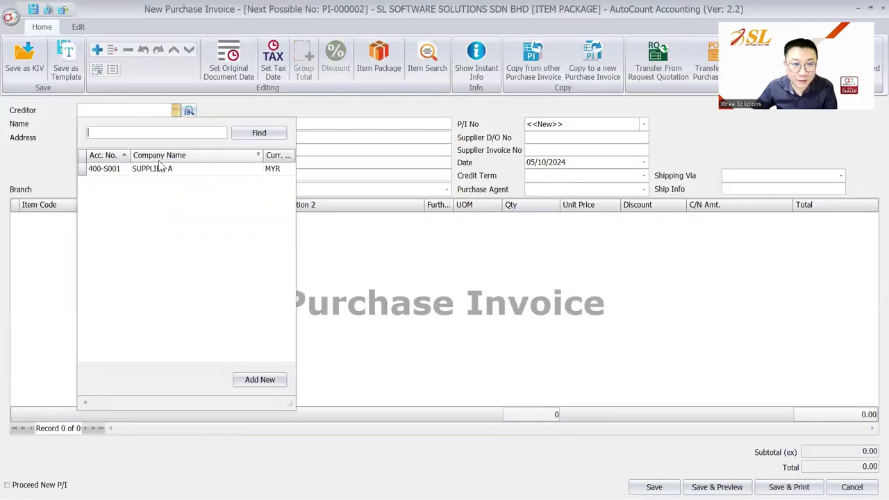
click(159, 169)
click(389, 61)
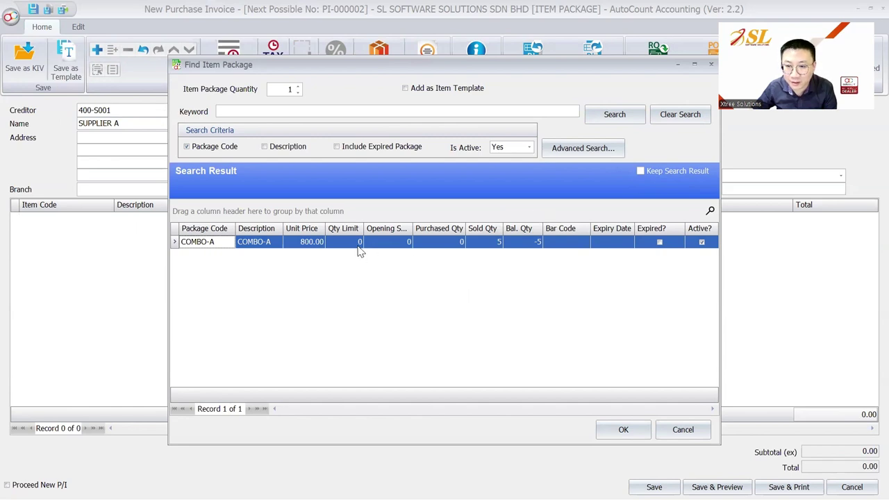
click(622, 430)
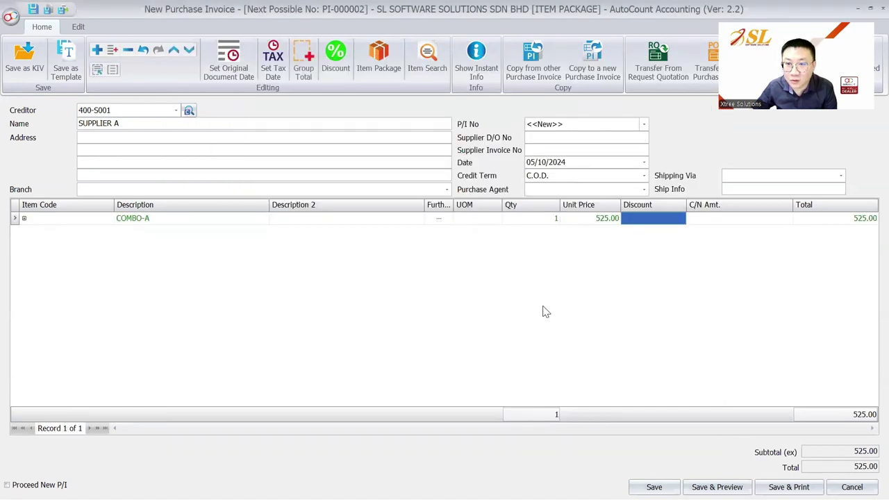
Set the COMBO-A quantity to 25 and save the purchase invoice without a supplier D/O number.
click(24, 218)
click(23, 218)
click(638, 220)
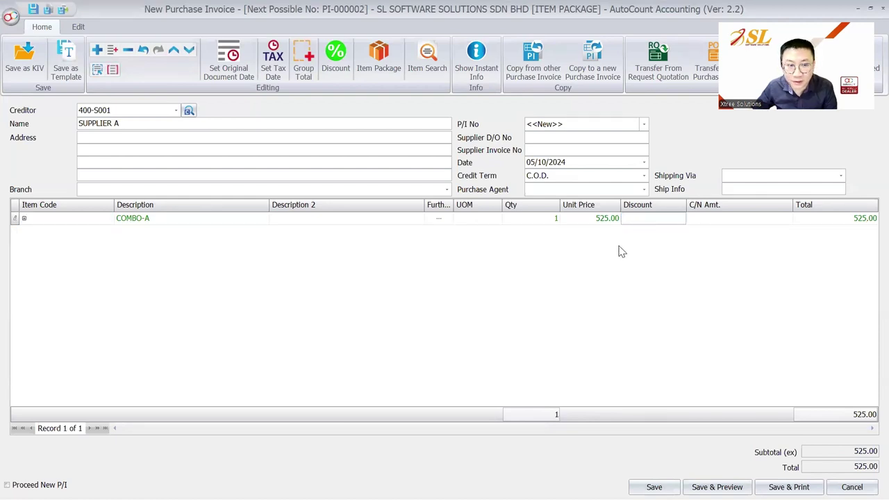
click(545, 221)
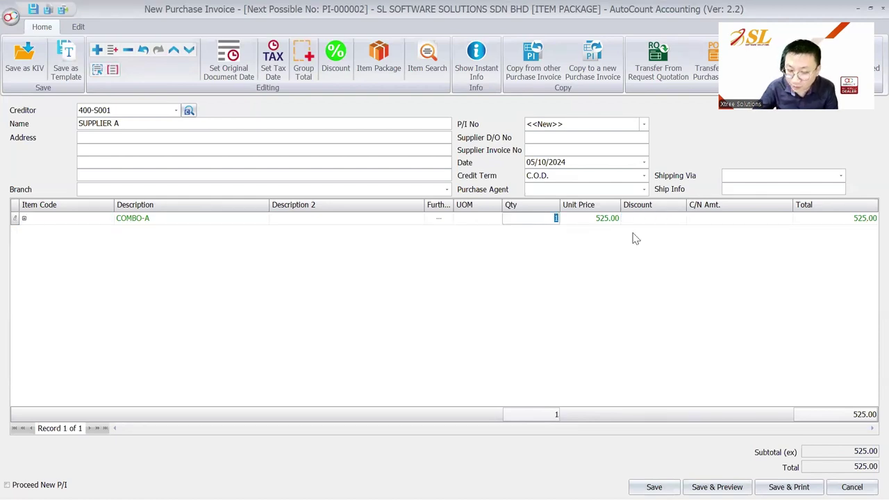
text(25)
key(Tab)
click(654, 487)
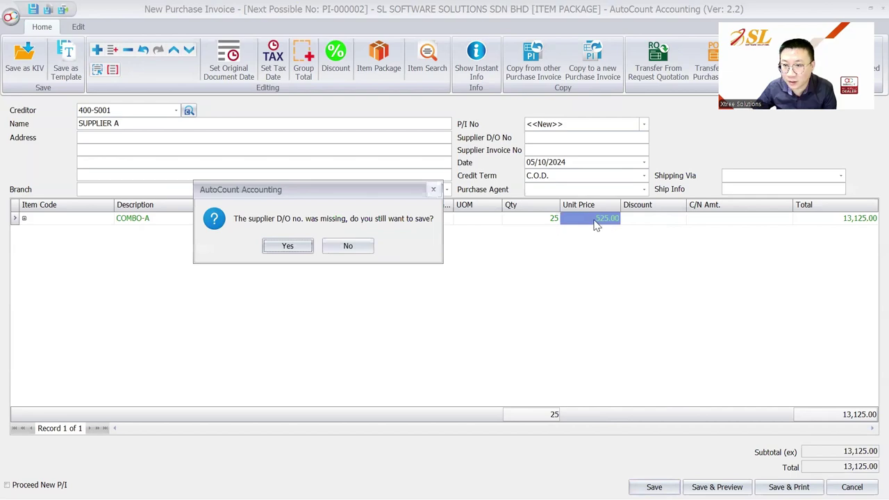
click(282, 248)
click(421, 275)
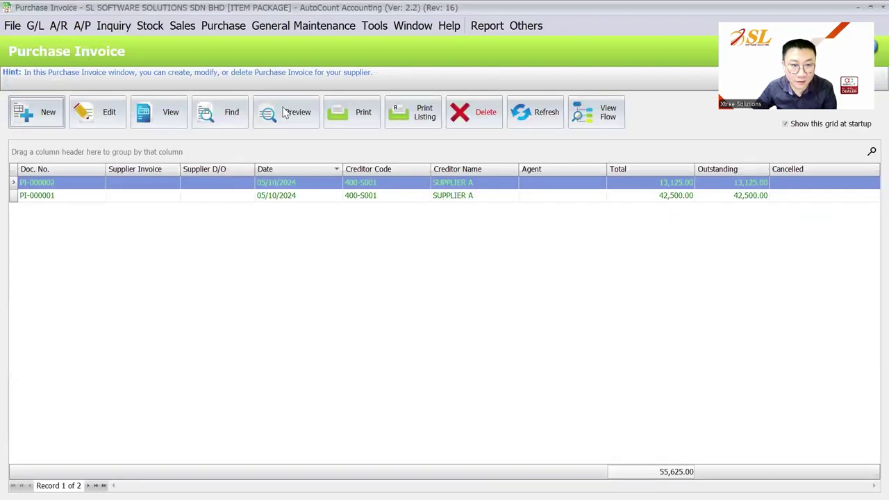
Preview the printed Purchase Invoice report for both PI-000002 and PI-000001.
click(284, 113)
click(558, 353)
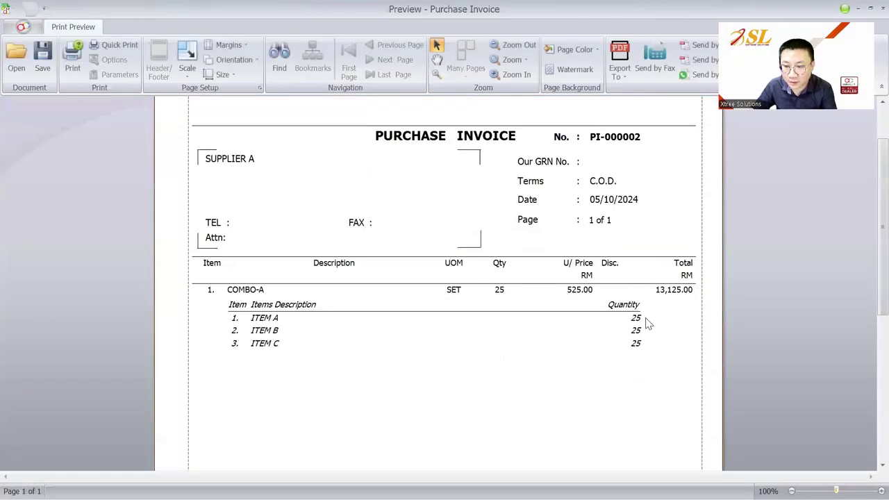
key(Escape)
click(278, 113)
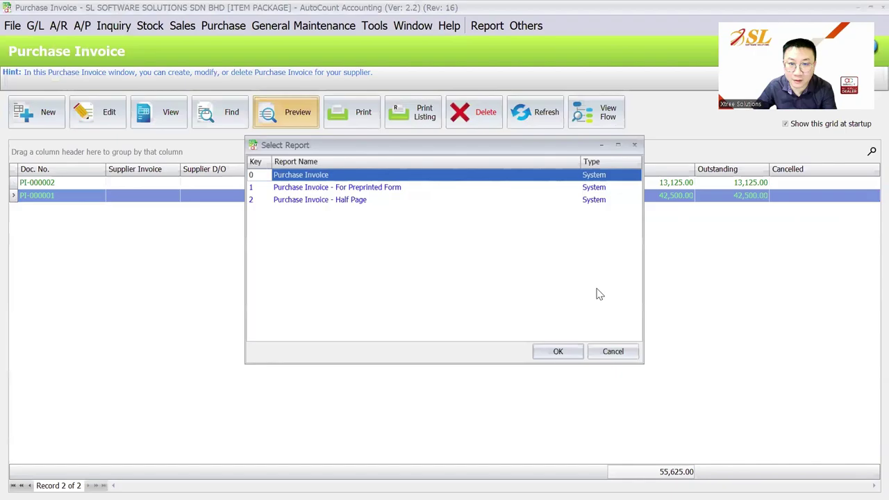
click(534, 350)
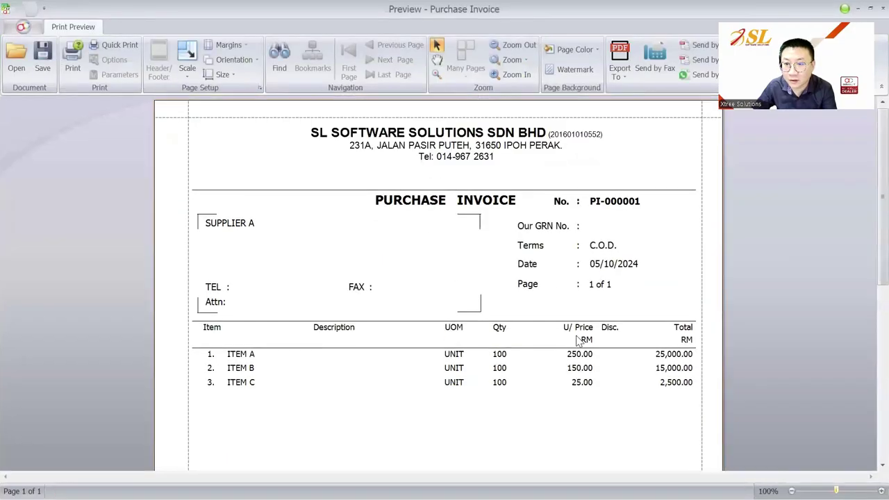
key(Escape)
Open the item package list and refresh it to check COMBO-A's purchased and balance quantities.
click(149, 26)
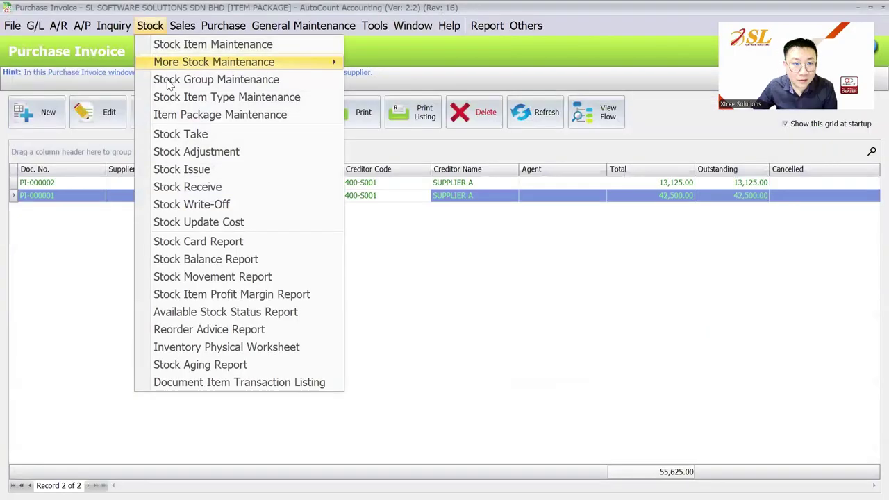
click(175, 113)
click(167, 182)
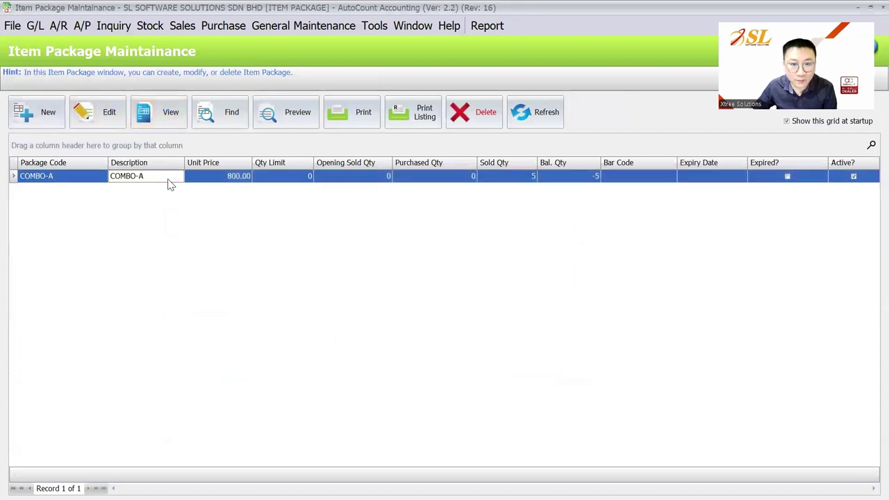
click(579, 178)
click(535, 113)
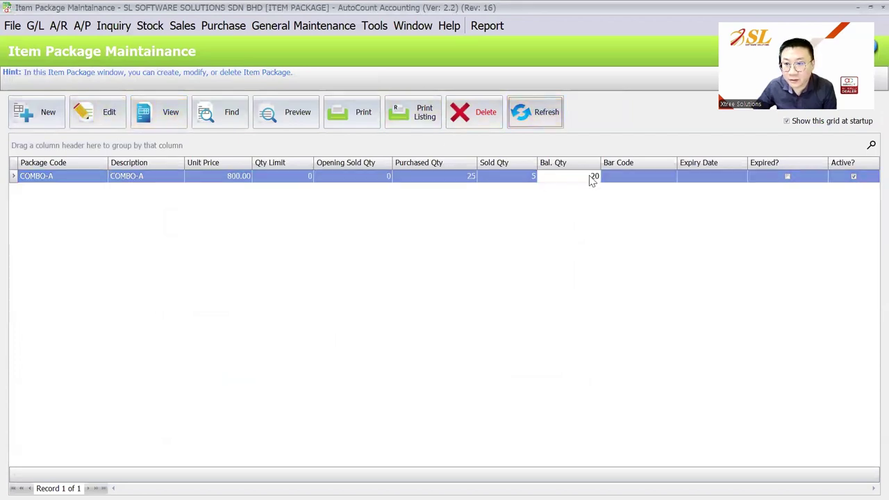
click(459, 182)
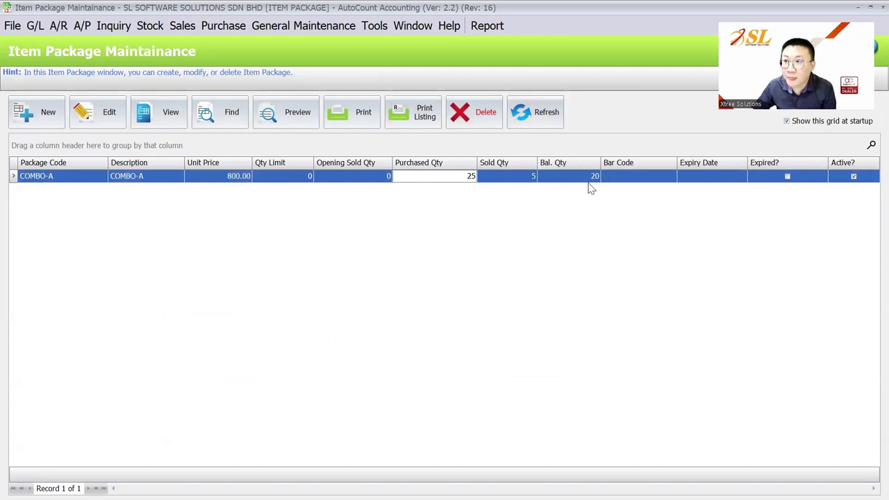
Start a new sales invoice for CUSTOMER A and show the stock items' balance quantities on a new detail line.
click(181, 25)
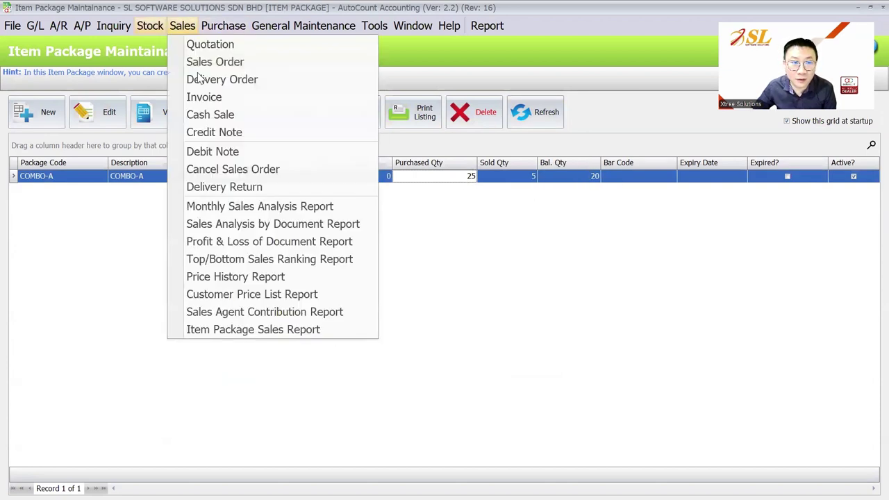
click(182, 95)
click(41, 113)
click(164, 136)
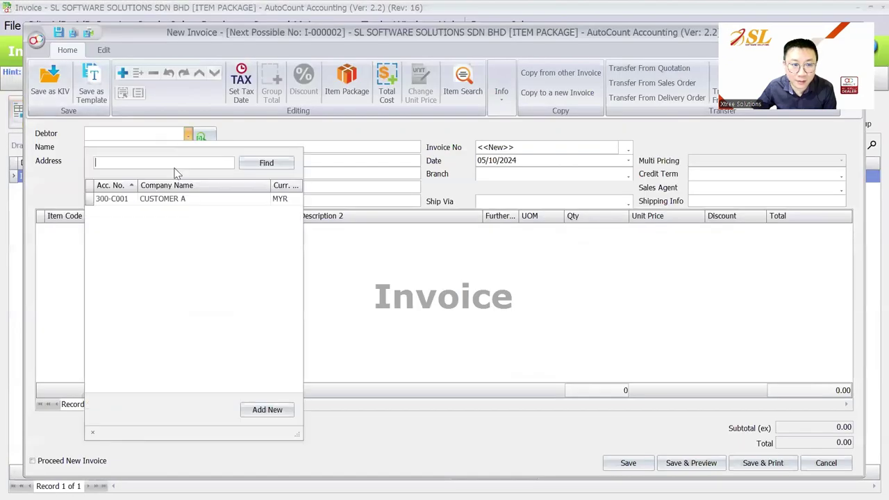
click(179, 198)
right_click(184, 229)
click(197, 234)
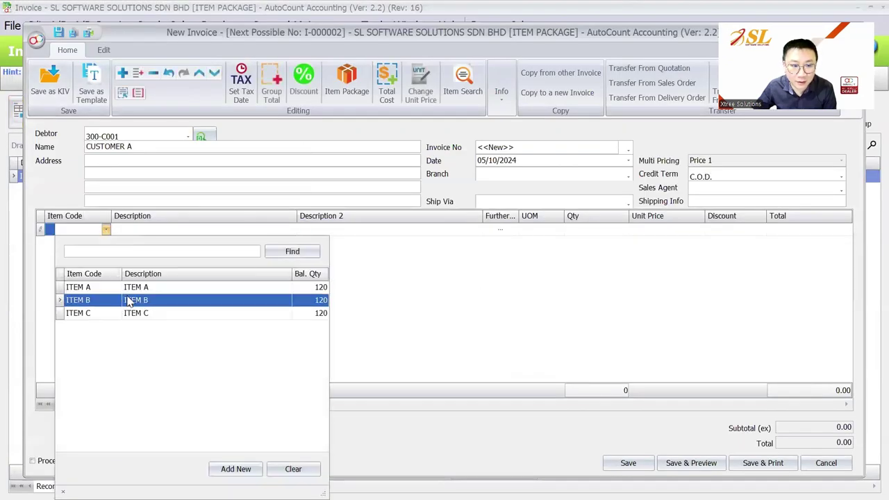
Search the item packages to check COMBO-A's balance quantity, and discard the unsaved sales invoice.
click(347, 80)
click(609, 115)
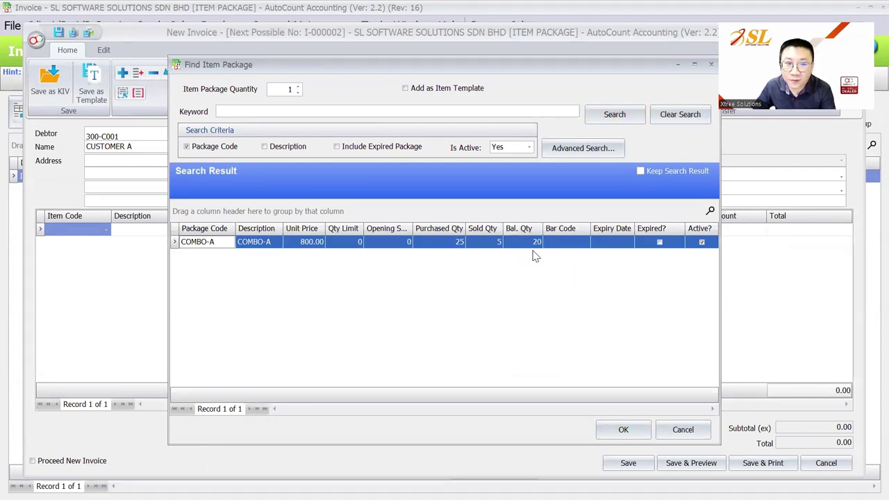
key(Escape)
key(Escape)
click(454, 273)
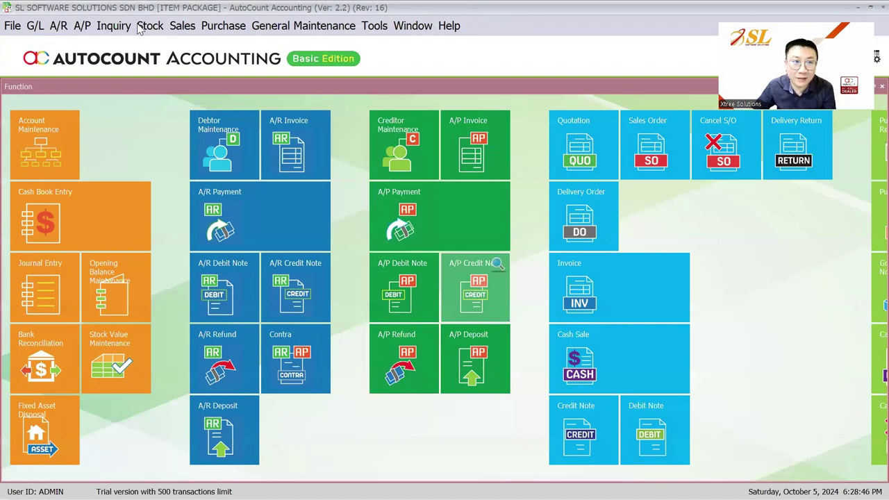
Check COMBO-A's balance quantity in the item package list and review its component purchase prices in the package record.
click(141, 26)
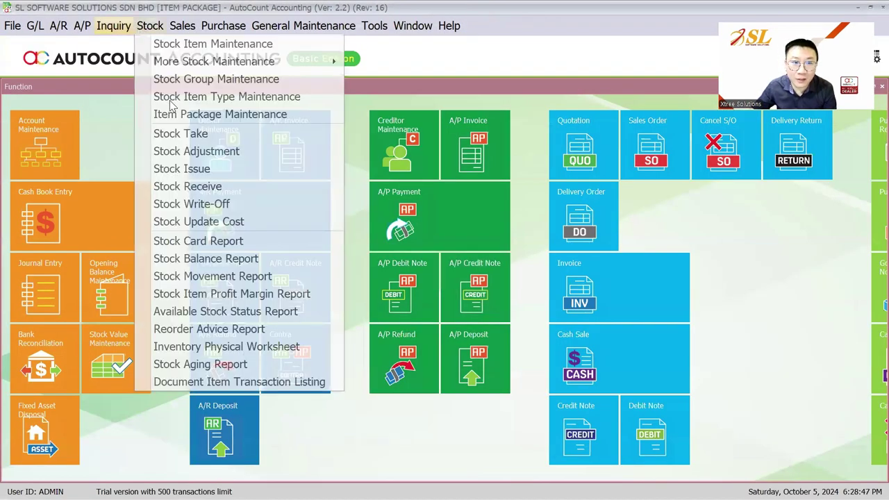
click(173, 114)
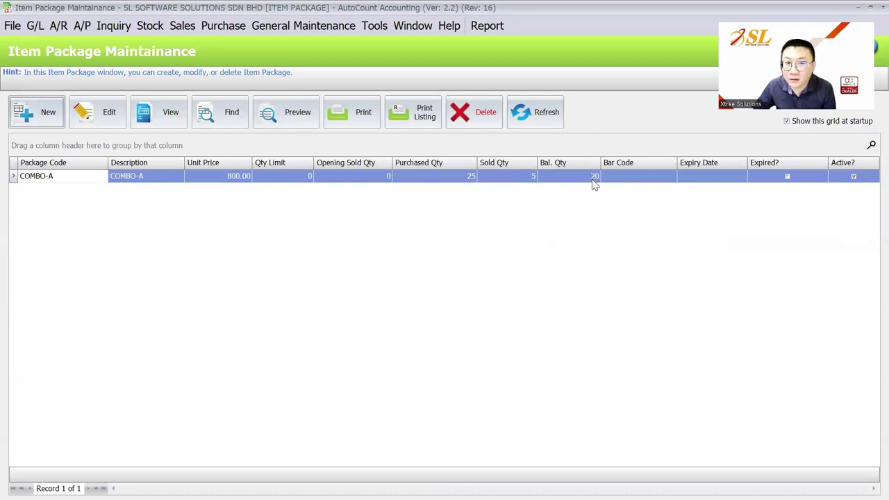
click(593, 178)
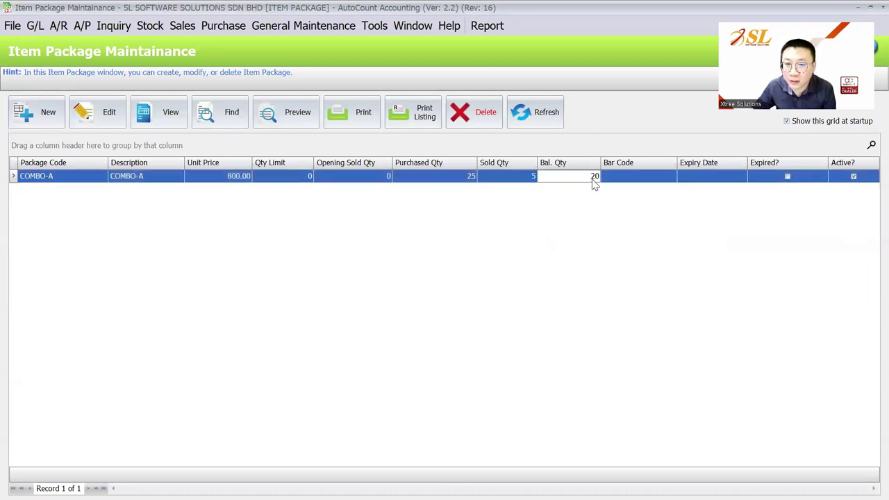
double_click(384, 179)
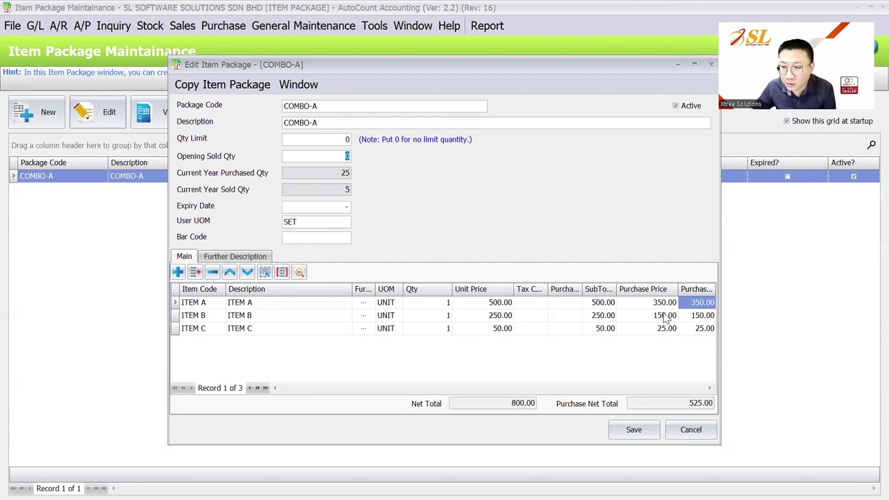
click(711, 64)
Start a new purchase invoice, add the COMBO-A item package and expand its package detail.
click(223, 25)
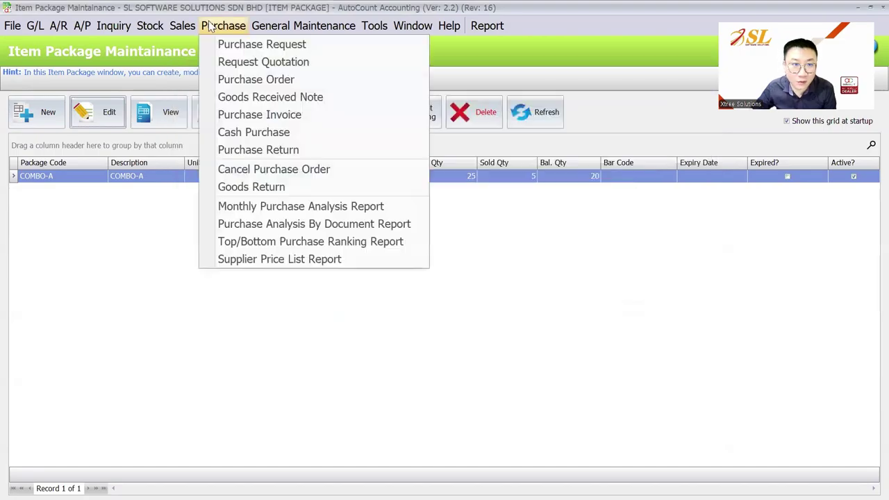
click(259, 115)
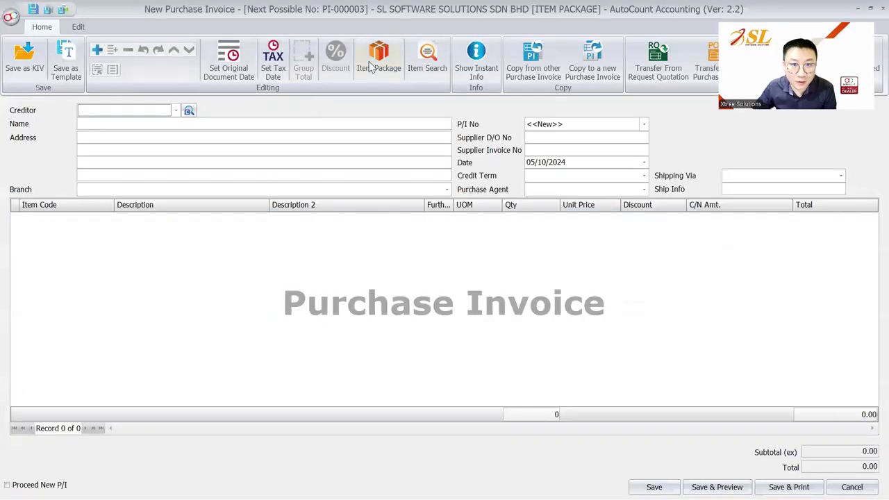
click(379, 56)
click(603, 116)
click(623, 429)
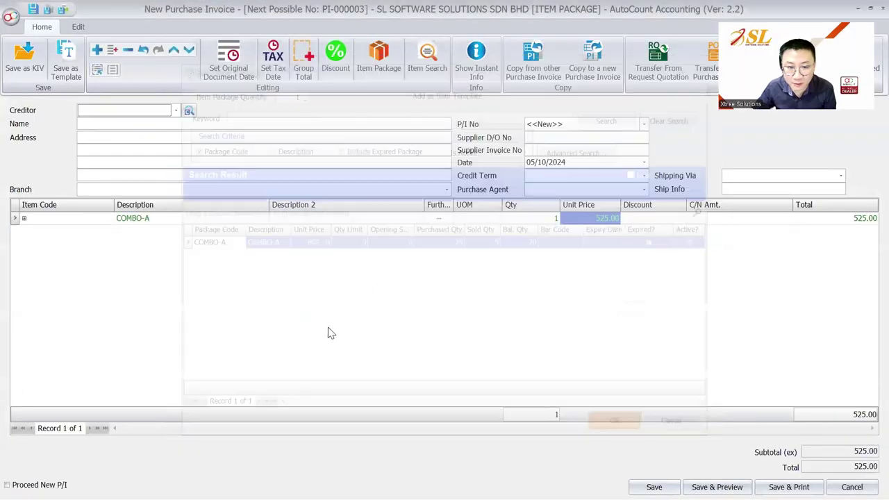
click(23, 219)
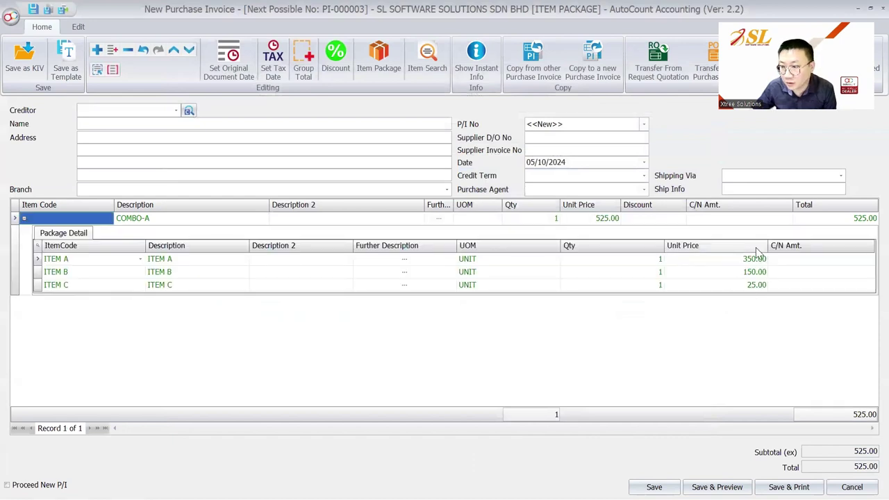
Compare the COMBO-A unit price with the unit prices of its components, and discard the unsaved purchase invoice.
click(607, 220)
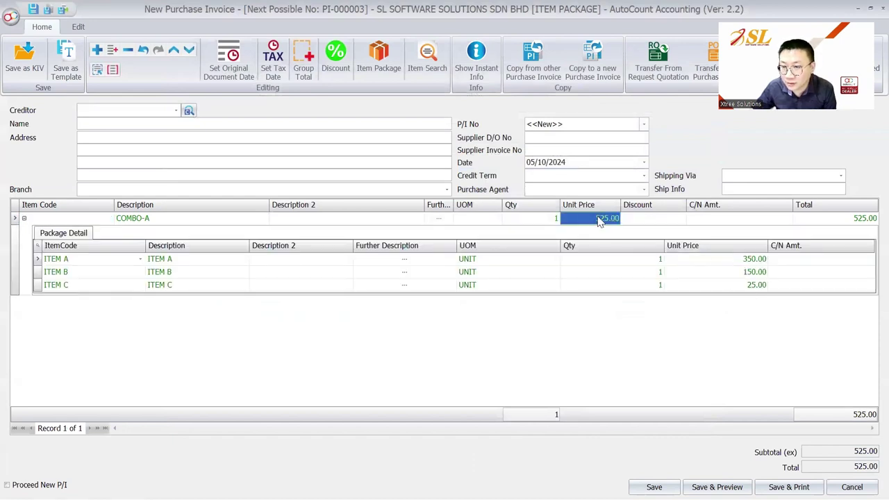
click(730, 271)
click(735, 281)
click(734, 269)
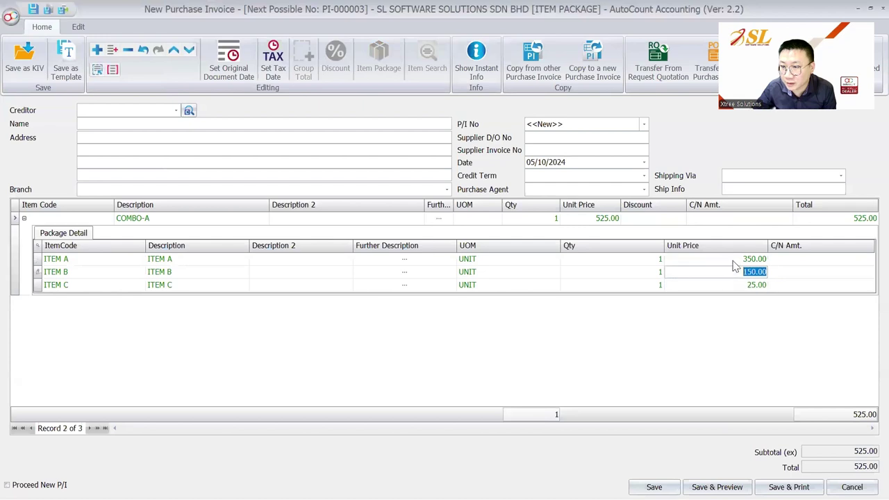
click(733, 259)
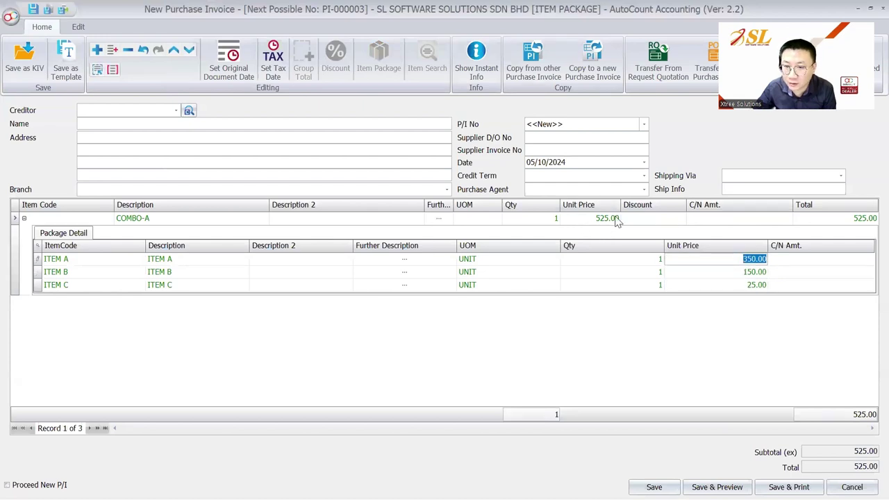
key(Escape)
click(443, 276)
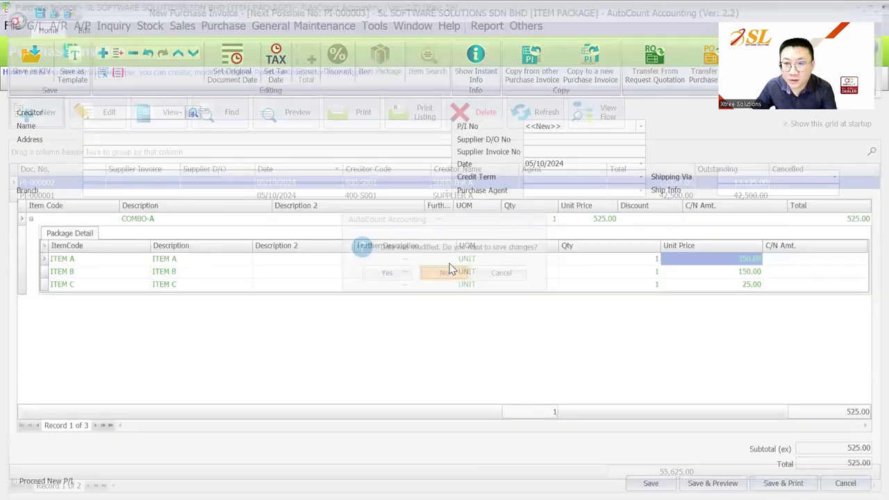
Return to the item package list and switch to the Item Package Standard Features presentation slide.
click(225, 28)
mouse_move(159, 27)
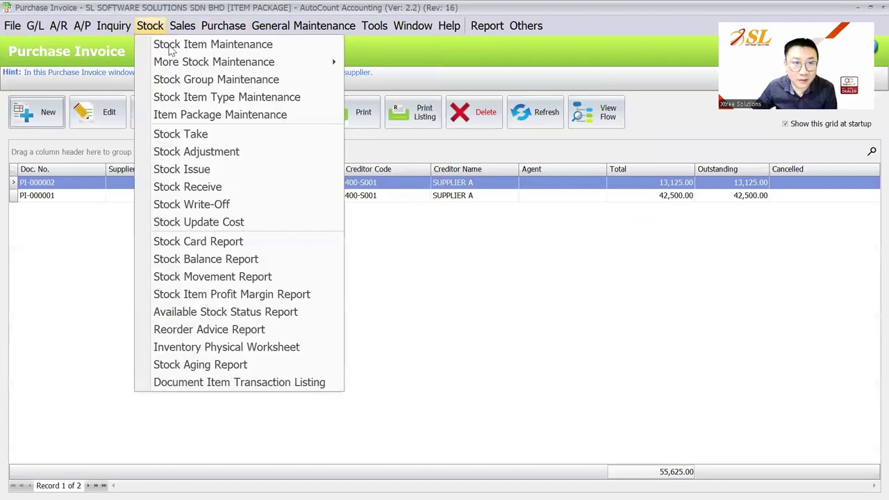
click(180, 115)
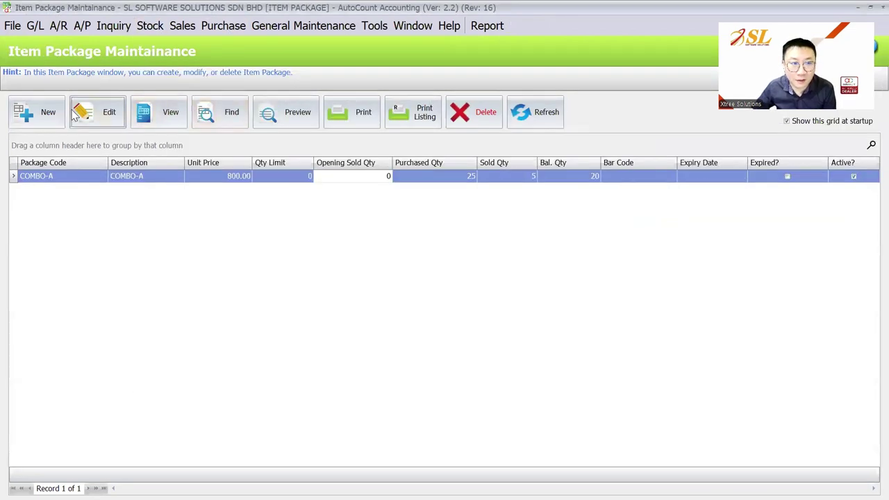
key(super)
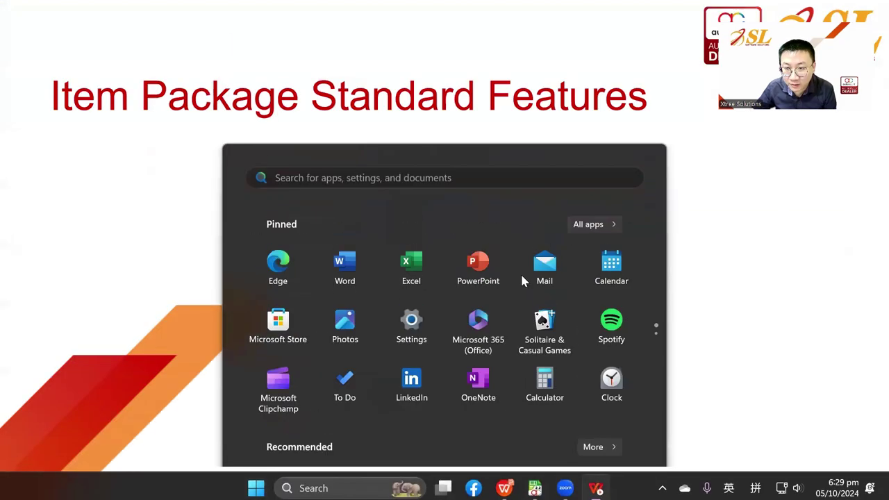
Switch back to AutoCount Accounting, run the item package listing inquiry and preview the Item Package Listing report.
key(Escape)
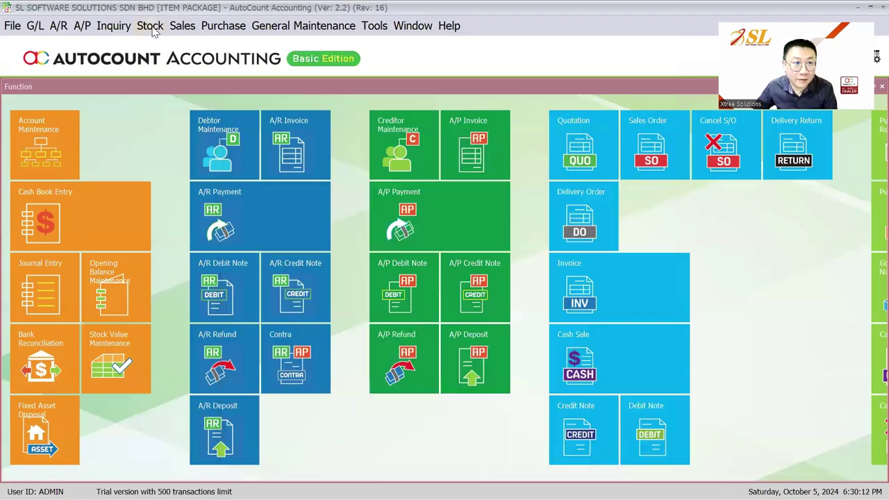
click(153, 28)
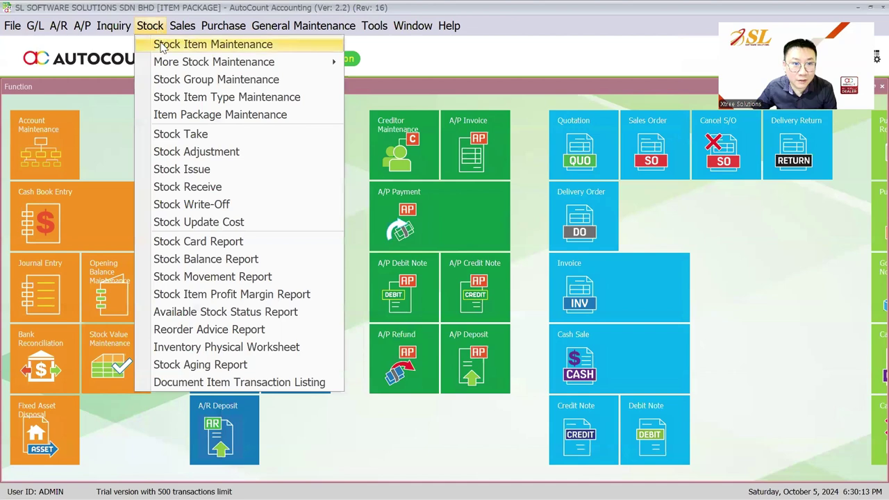
click(209, 115)
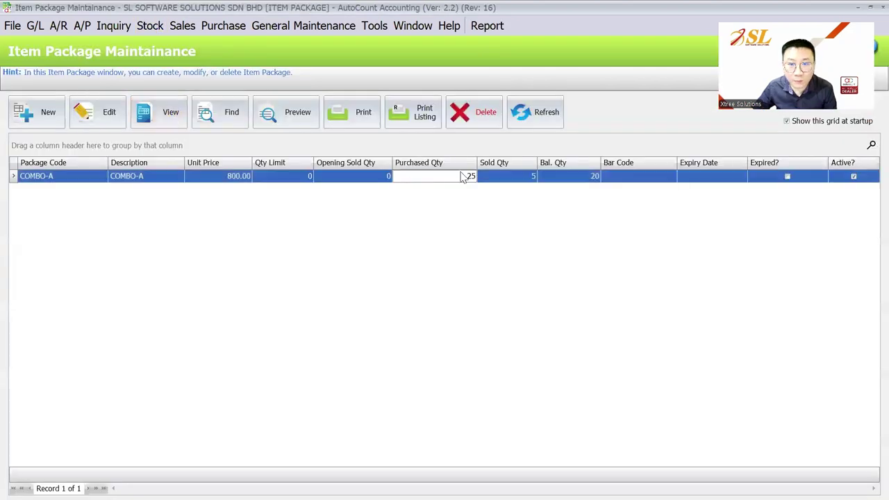
click(417, 113)
click(38, 164)
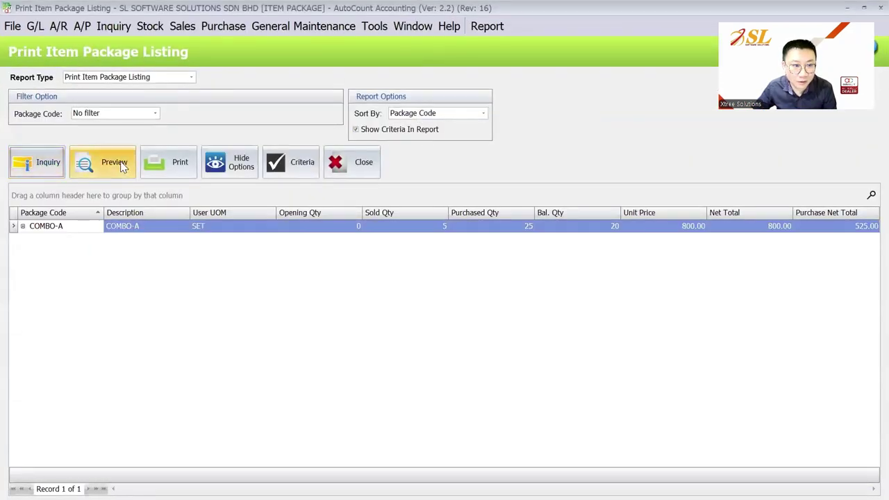
click(117, 165)
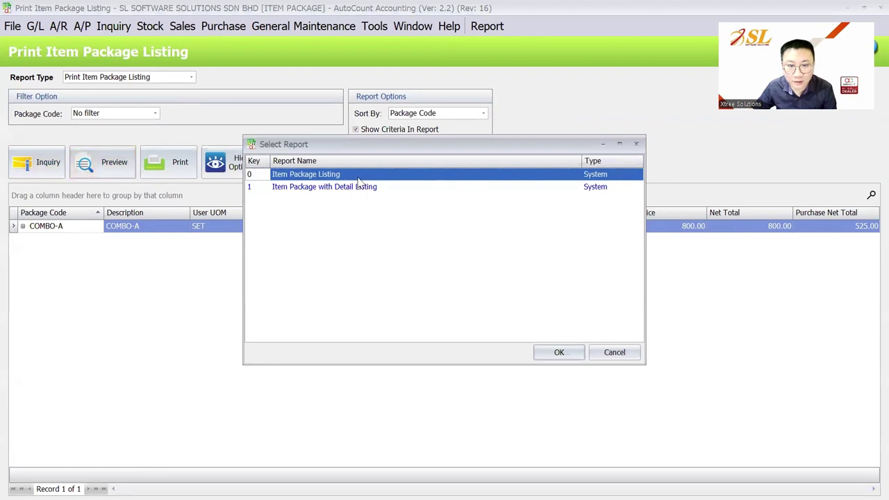
click(559, 352)
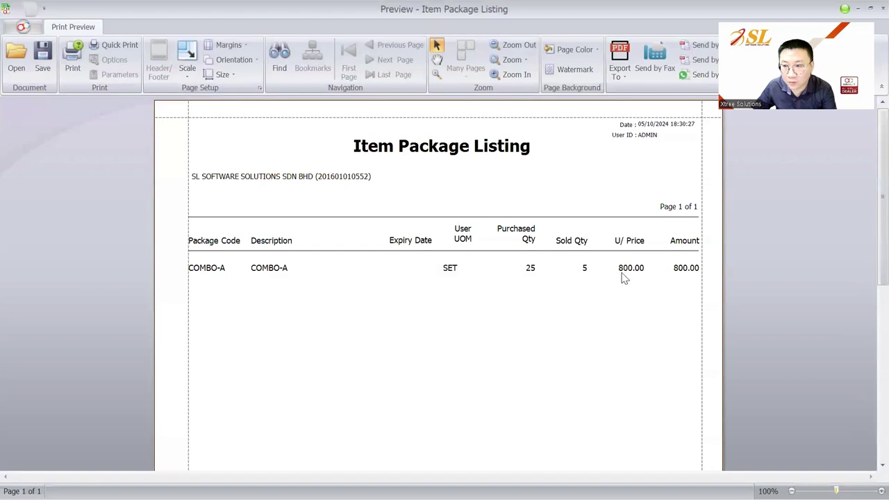
key(Escape)
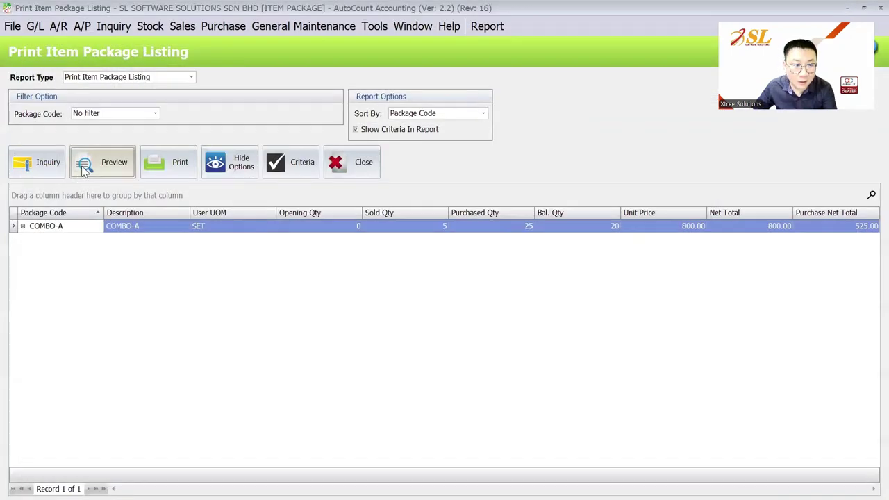
Preview the Item Package with Detail Listing report, and return to the item package list.
click(102, 162)
click(366, 186)
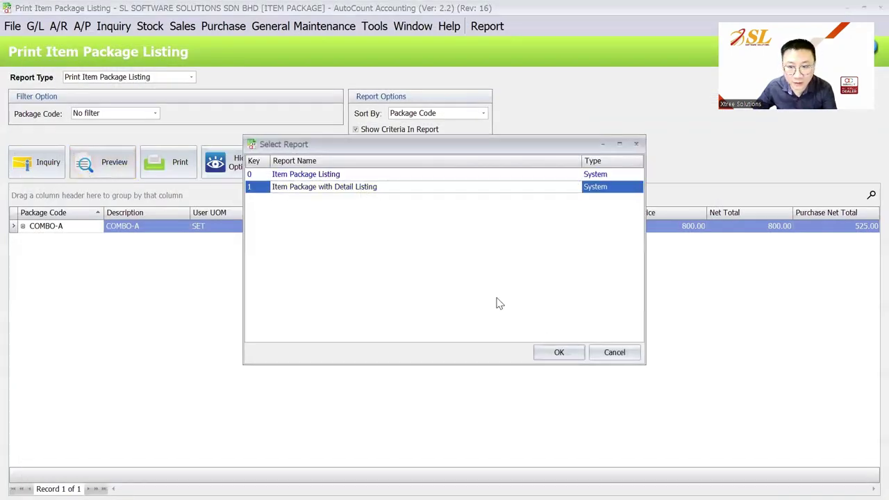
click(559, 352)
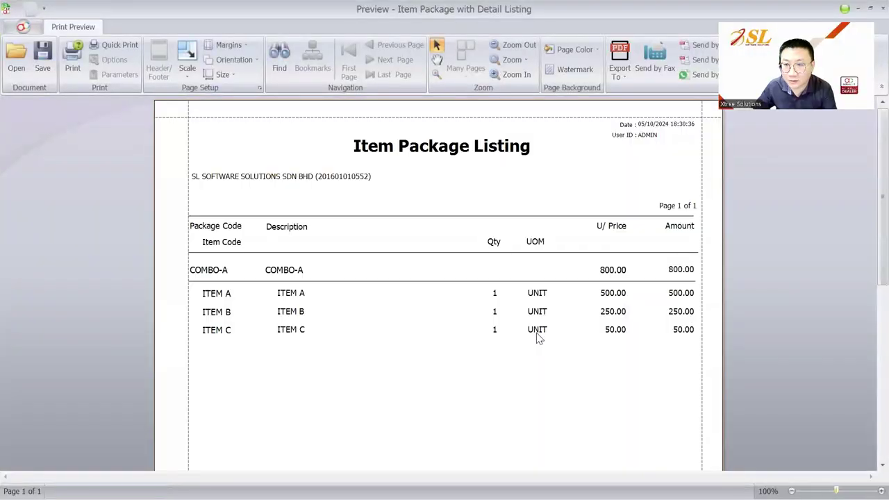
key(Escape)
key(Escape)
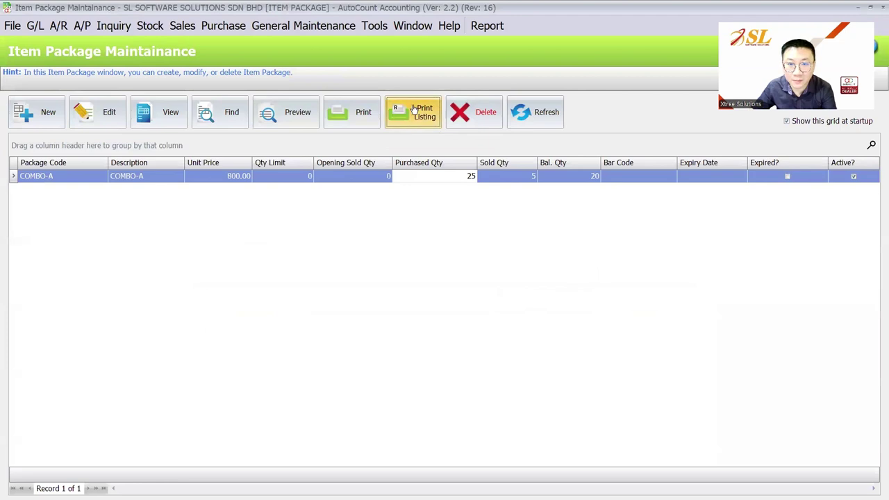
Start a new sales invoice for CUSTOMER A and add one COMBO-A item package.
click(186, 25)
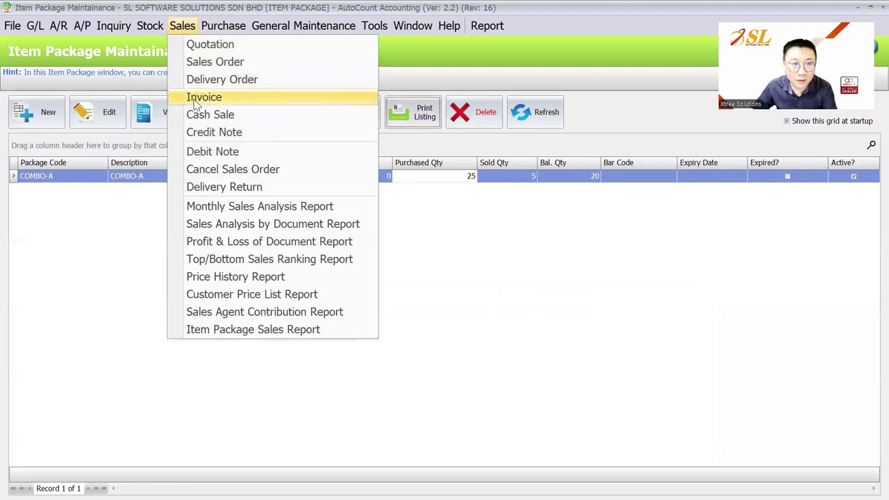
click(196, 99)
click(24, 112)
click(149, 134)
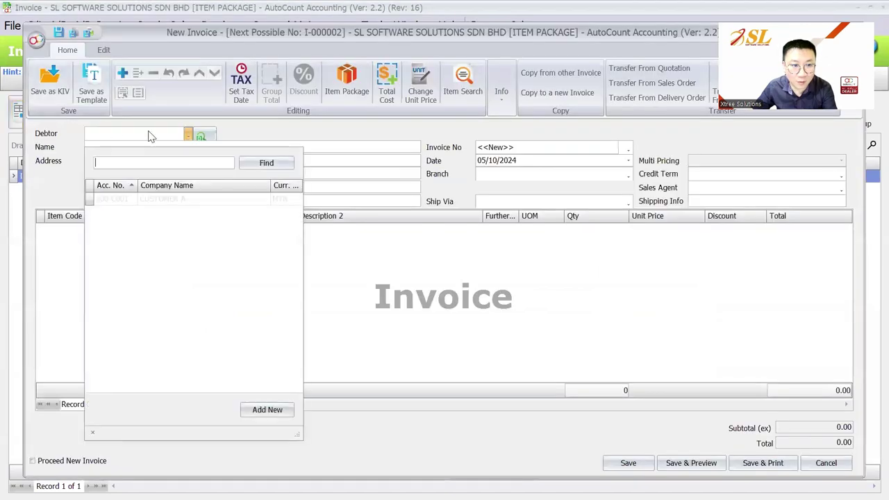
click(172, 201)
click(347, 84)
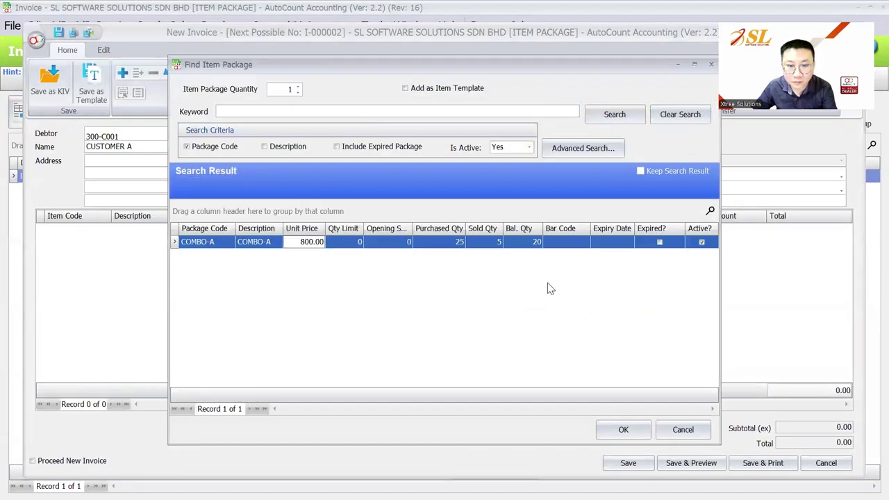
click(621, 428)
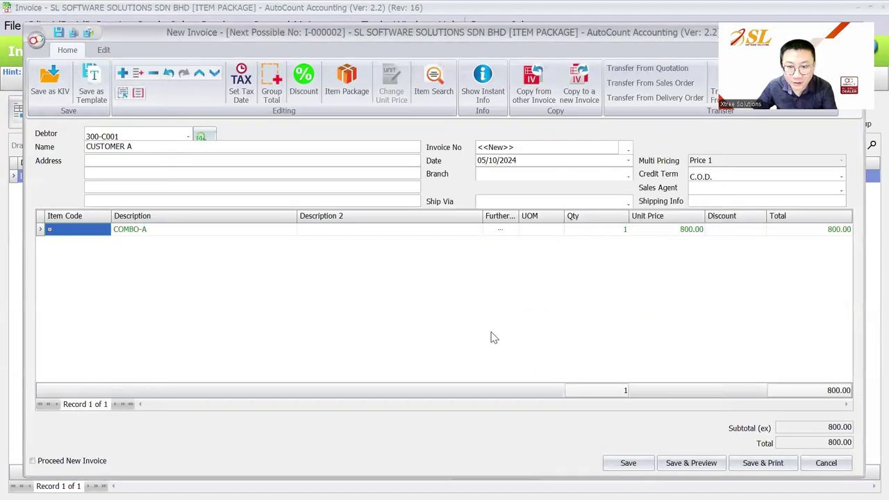
Replace ITEM C in COMBO-A's package detail with a newly created stock item, ITEM D, described as ITEM D with UOM UNIT.
click(49, 230)
click(117, 299)
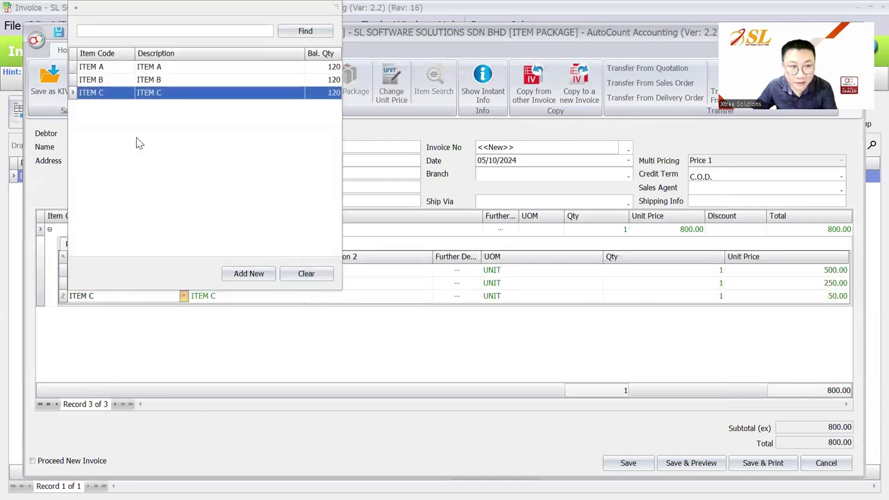
click(248, 274)
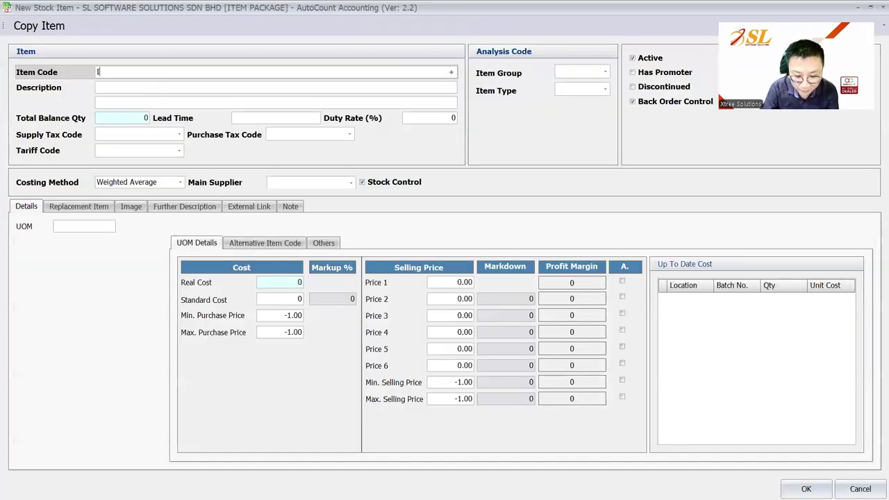
key(Tab)
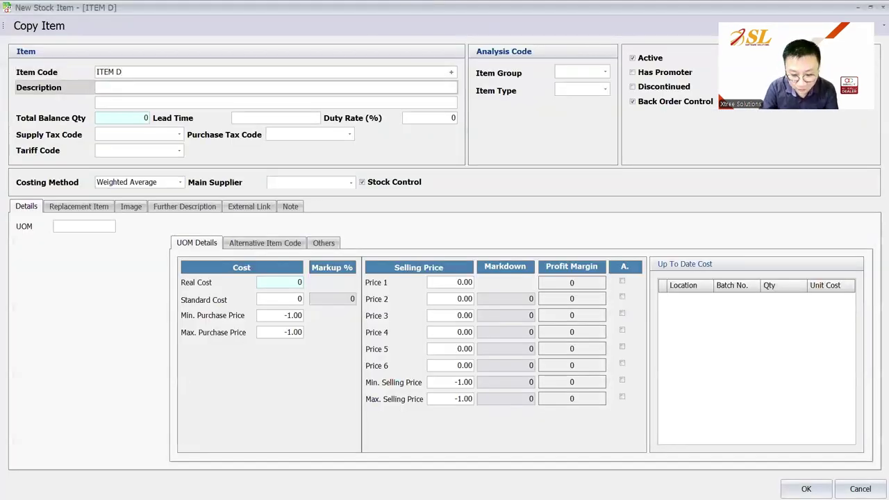
text(ITEM D)
key(Tab)
click(93, 226)
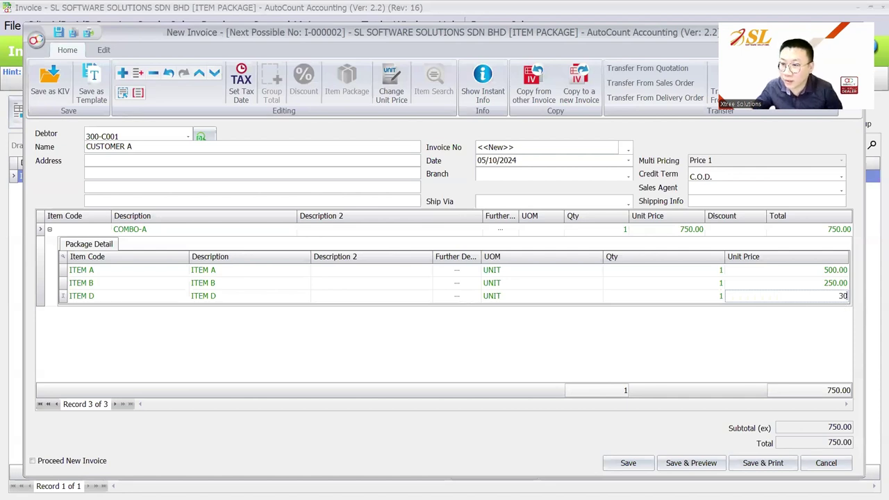
Set ITEM D's unit price in the package detail to 30, change it to 50, and check the item choices for that line.
text(30)
click(689, 323)
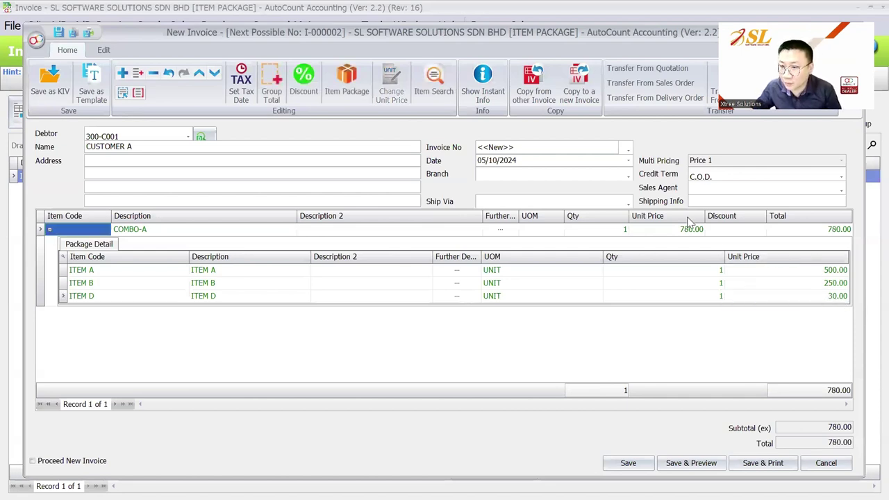
click(792, 298)
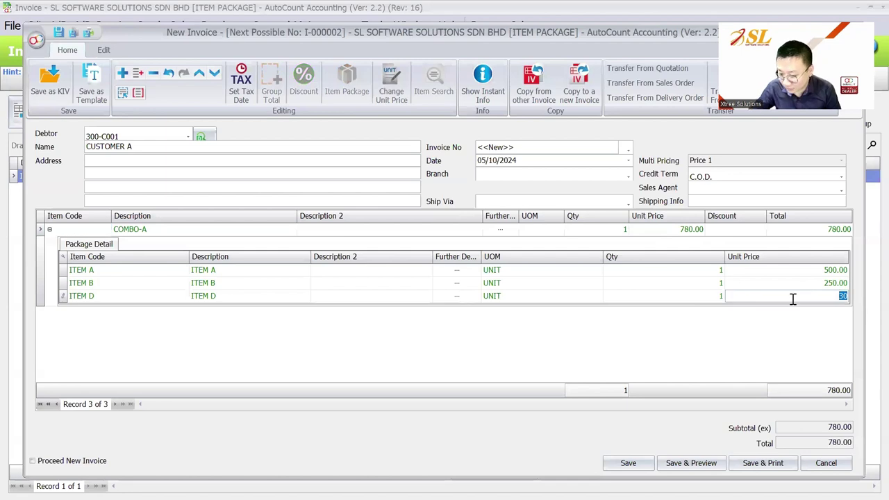
text(50)
key(Return)
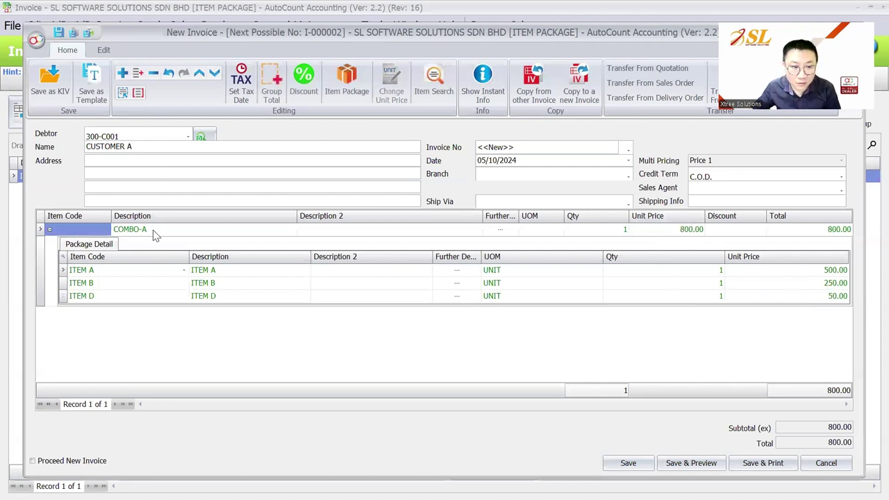
click(142, 297)
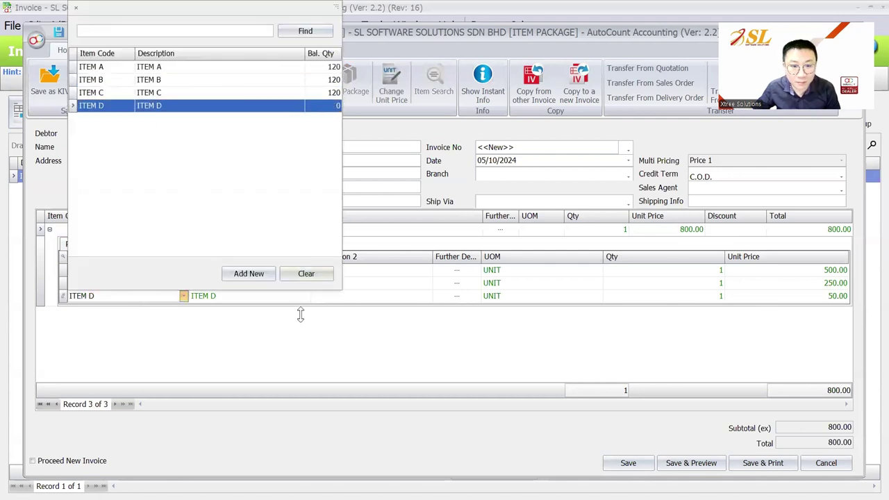
click(301, 336)
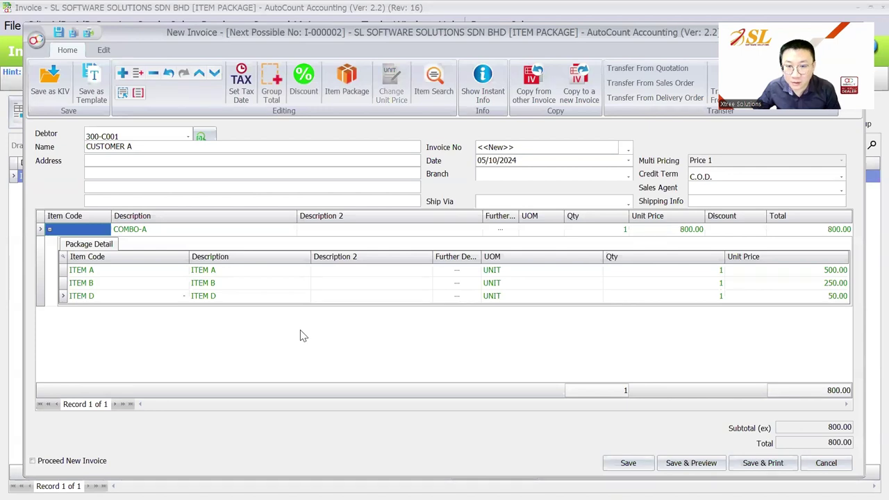
Collapse COMBO-A's package detail and set the package quantity on the invoice to 5.
click(49, 229)
click(594, 234)
double_click(629, 233)
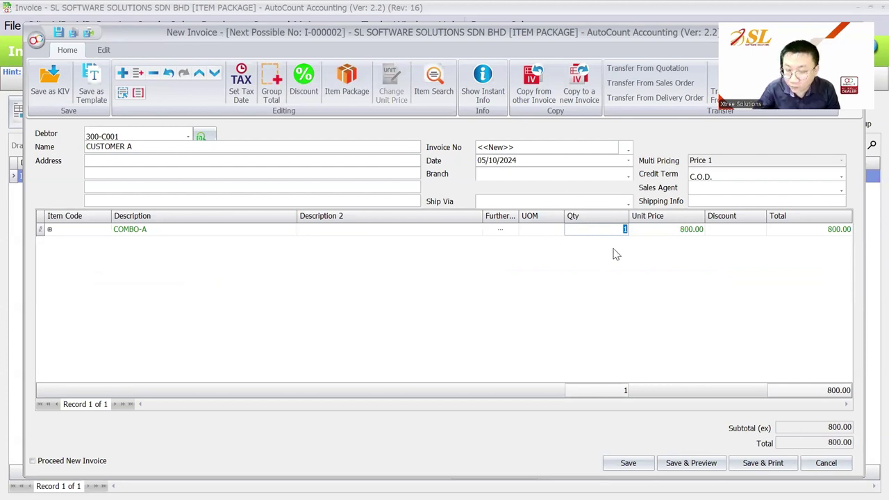
text(5)
key(Tab)
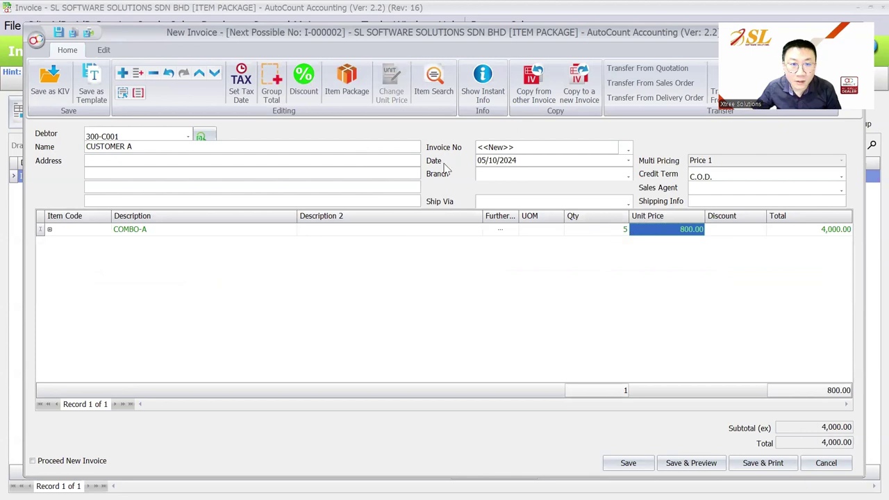
Add another COMBO-A package line with an item package quantity of 10, and discard the unsaved invoice.
click(352, 97)
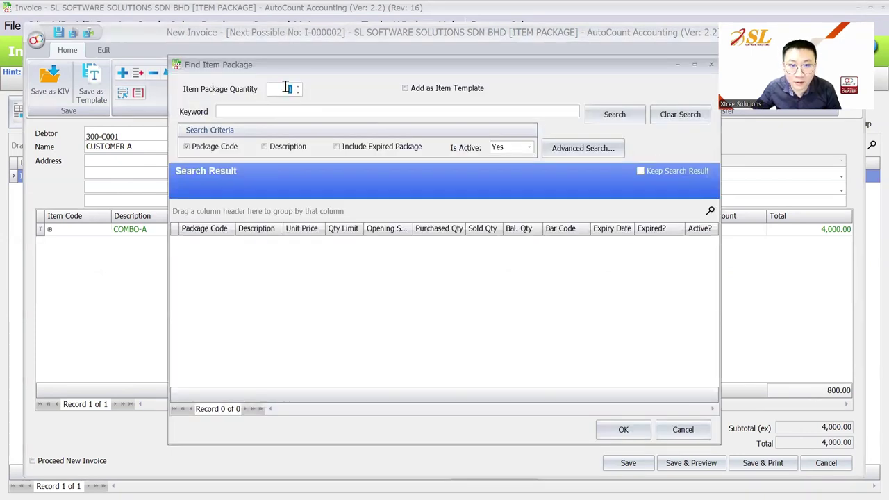
click(603, 115)
click(283, 88)
text(0)
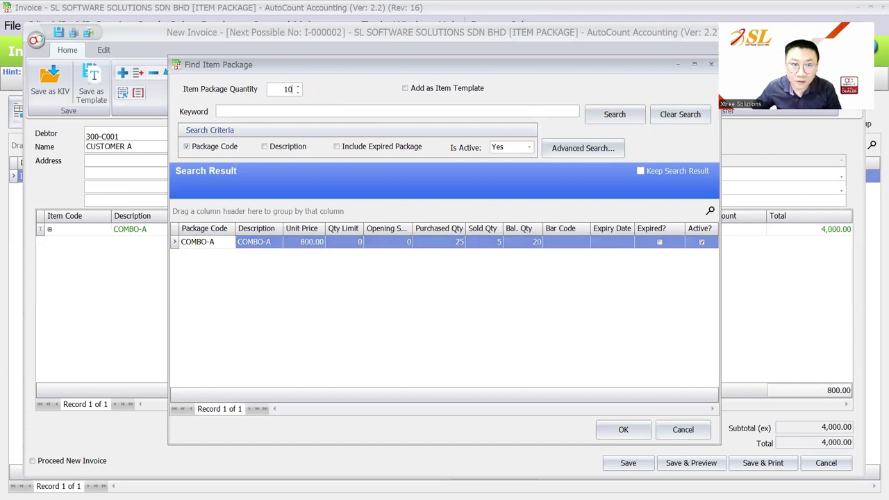
click(623, 429)
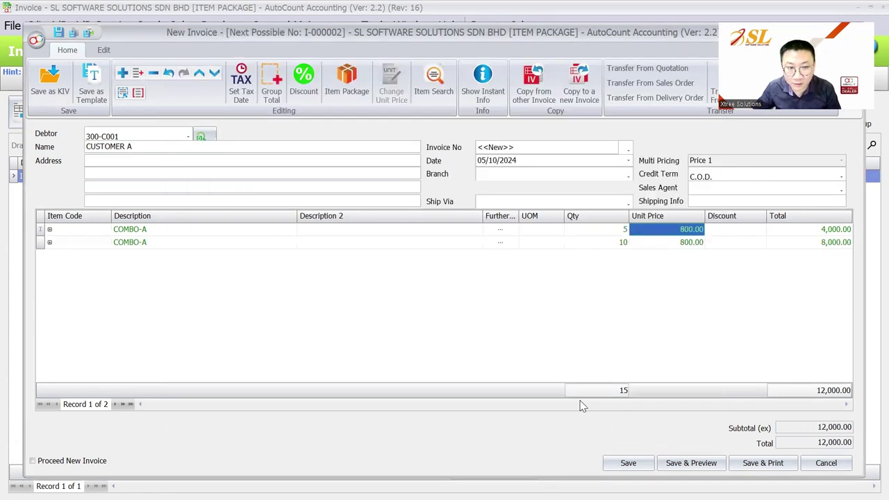
click(622, 242)
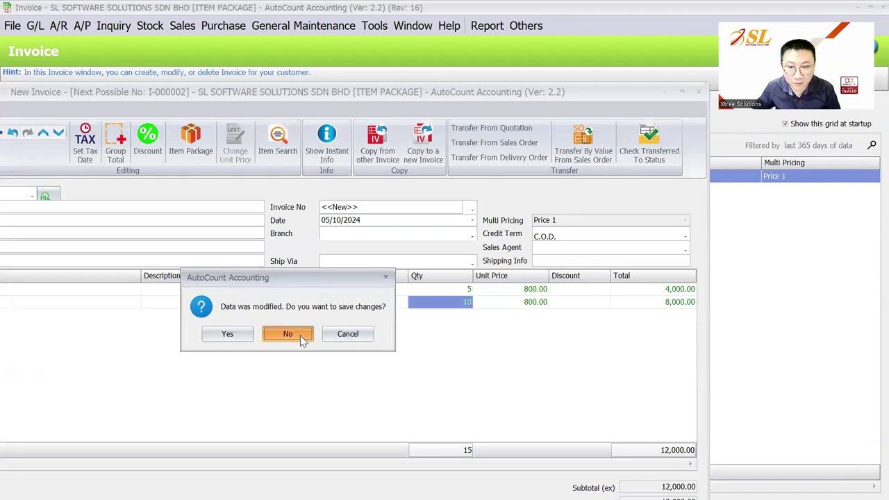
click(287, 334)
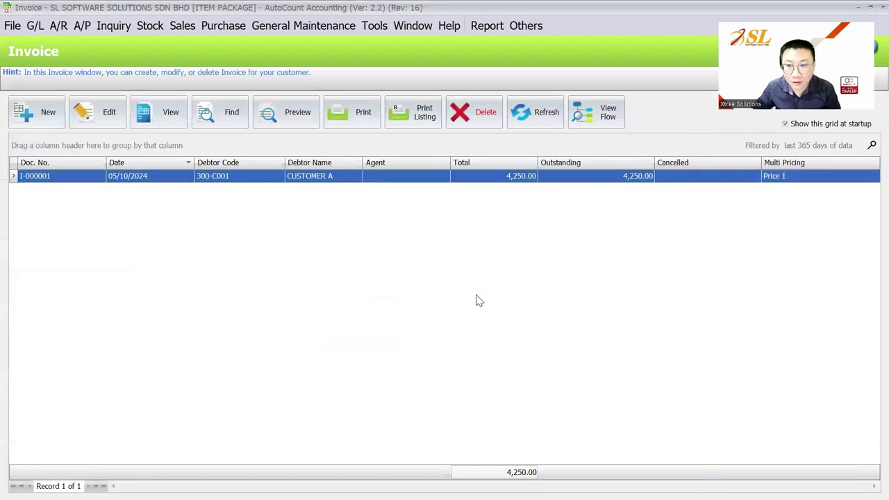
Run the Stock Card report and examine the transaction details of ITEM A, ITEM B and ITEM C, including their incoming quantities.
click(157, 29)
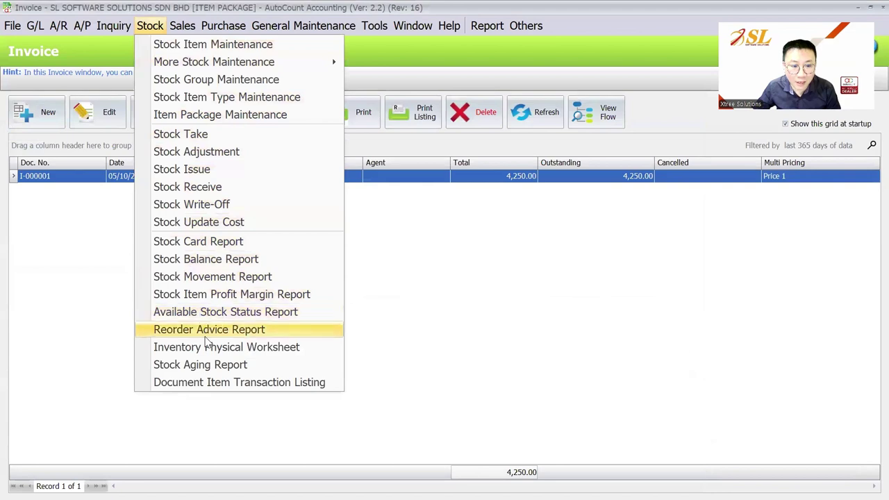
click(214, 242)
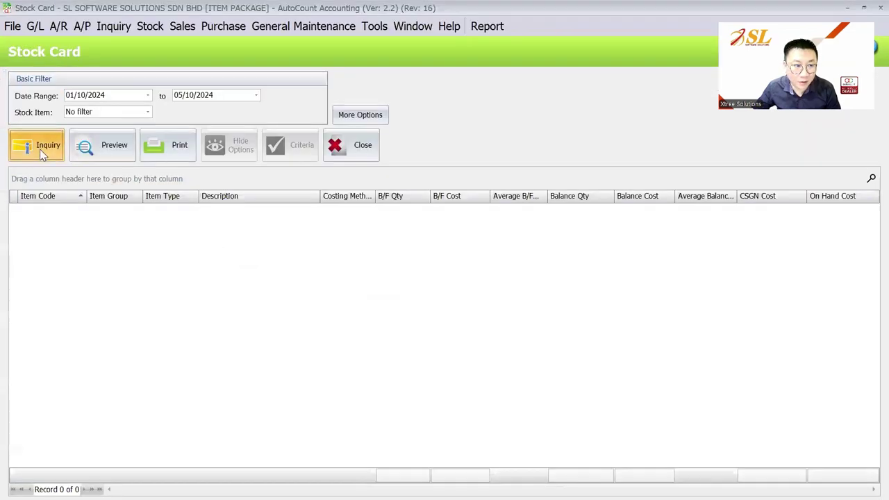
click(40, 150)
click(22, 209)
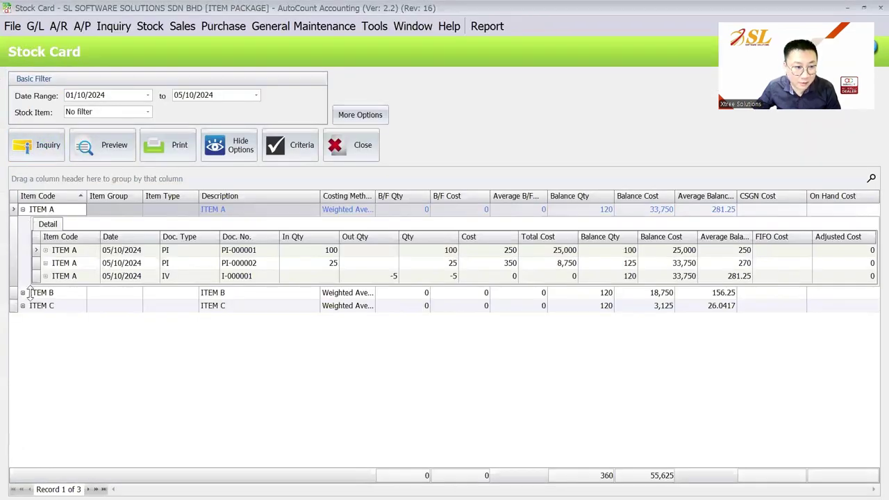
click(23, 293)
click(22, 376)
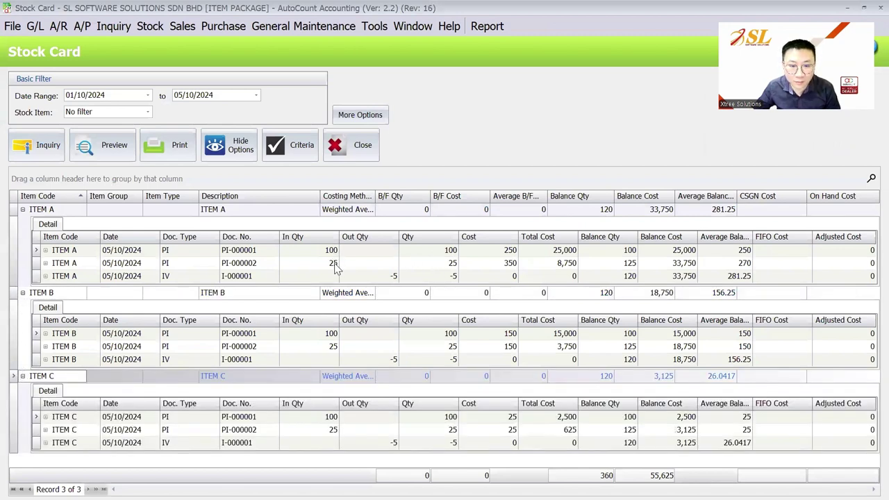
click(317, 250)
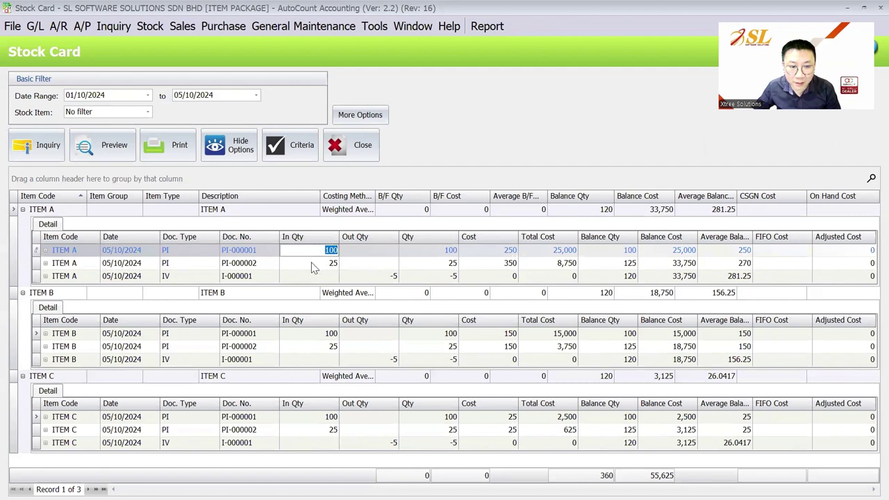
Check ITEM A's incoming and outgoing quantities in the Stock Card report, and close the report.
click(312, 263)
click(384, 276)
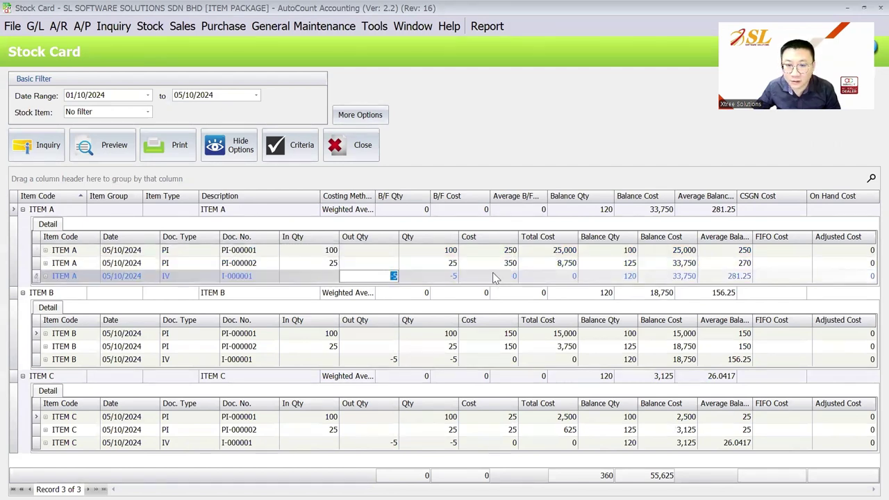
click(389, 276)
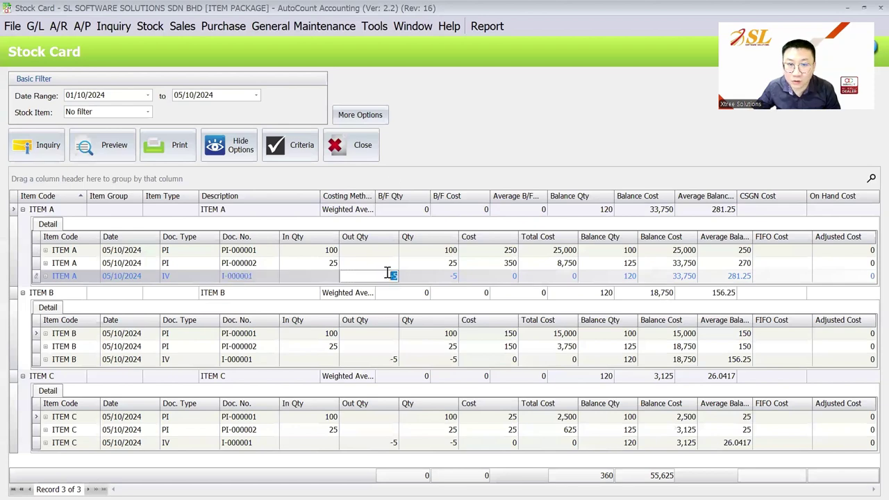
click(359, 115)
click(621, 132)
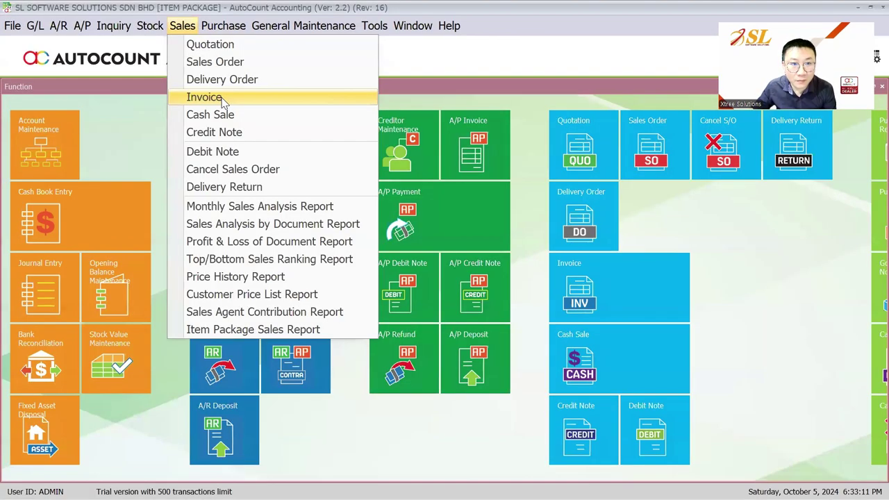
Create a new invoice for CUSTOMER A and add the COMBO-A item package with a quantity of 1.
click(222, 100)
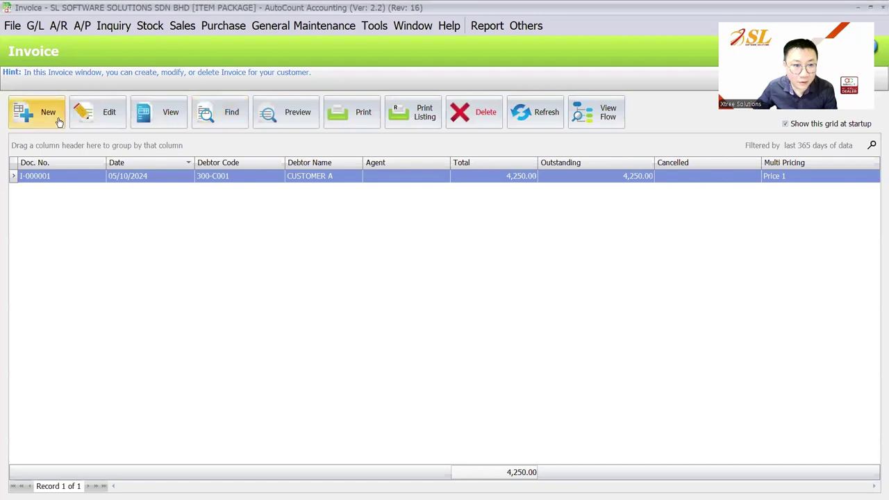
click(56, 118)
click(144, 135)
click(167, 198)
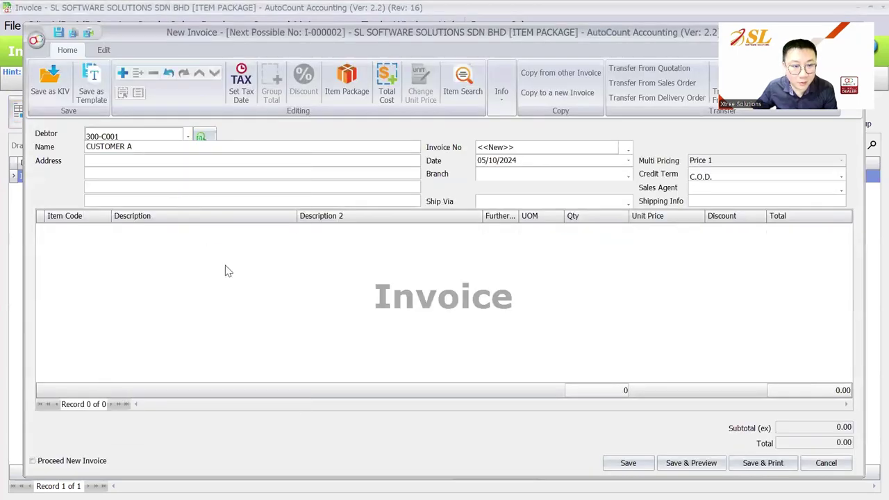
click(348, 83)
click(610, 119)
click(623, 429)
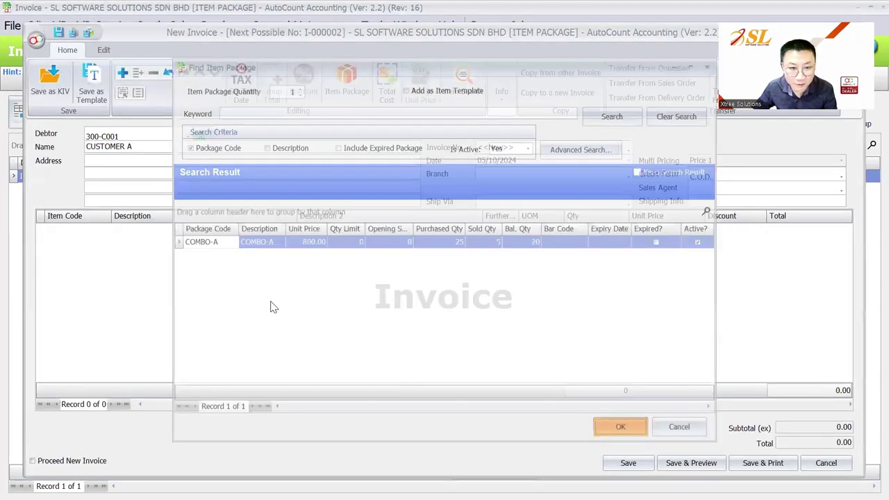
Expand COMBO-A's package detail on the invoice and replace ITEM C with ITEM D.
click(46, 229)
click(171, 297)
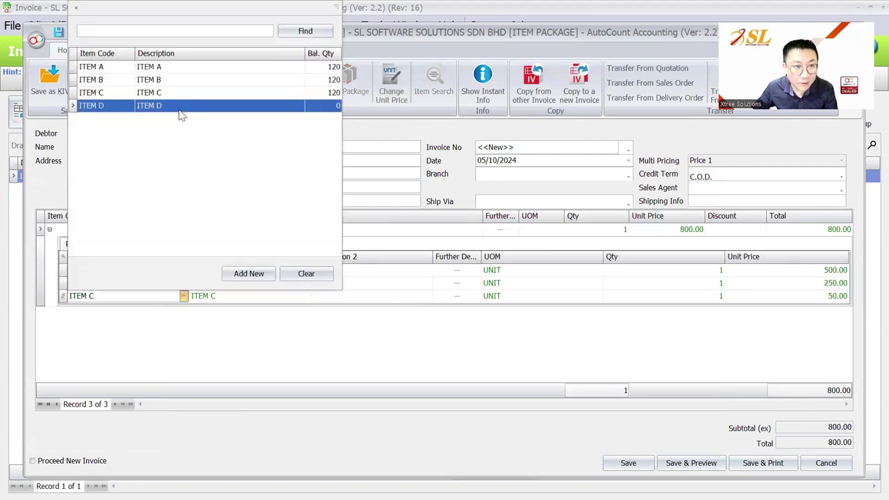
click(179, 105)
Change the package line's description to "COMBO-A (CHANGE TO ITEM D)".
click(232, 230)
text((CHAN)
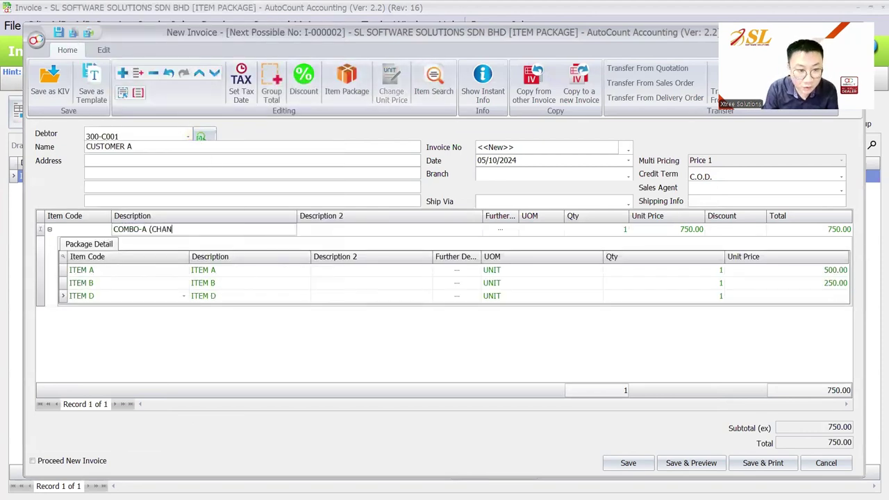
text(GE TO ITEMN D)
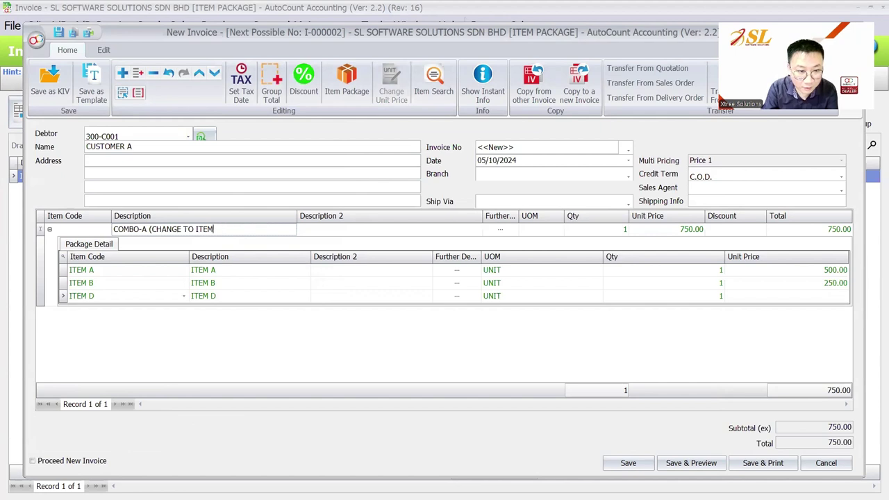
Set ITEM D's unit price in the package detail to 50 and save the invoice.
click(839, 296)
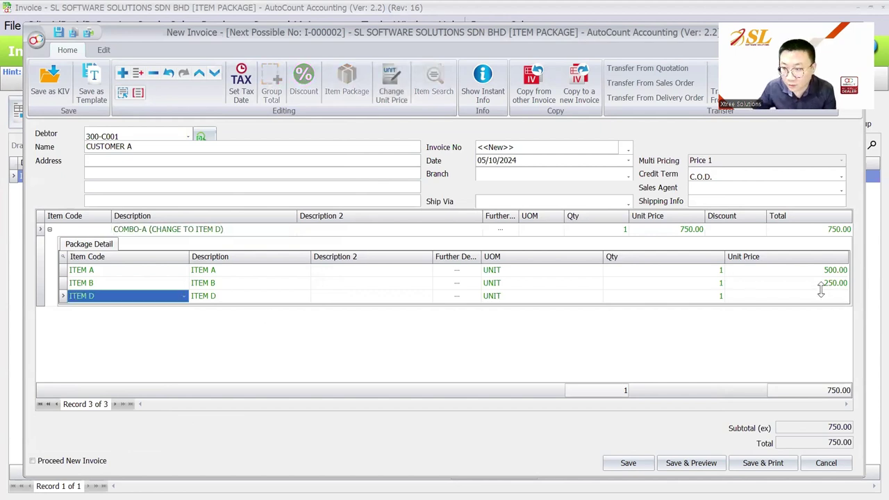
text(50)
key(Return)
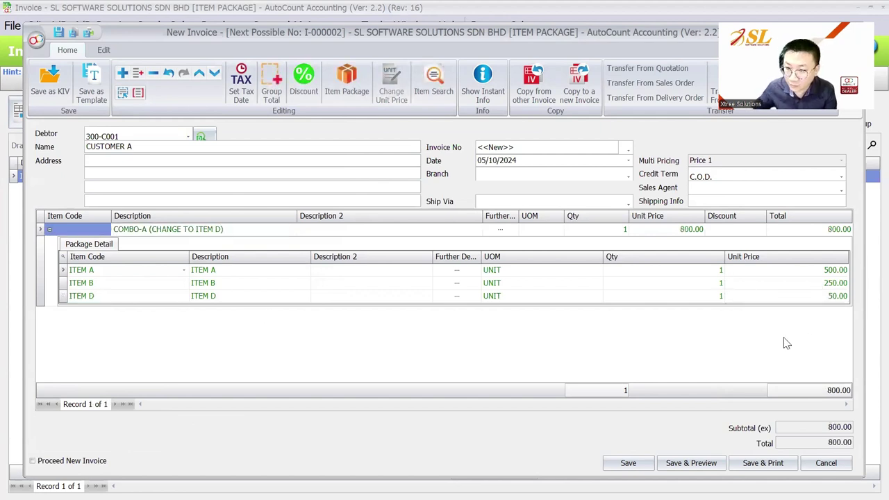
click(627, 463)
Run the Stock Card report for all stock items and check ITEM D's balance quantity.
click(150, 25)
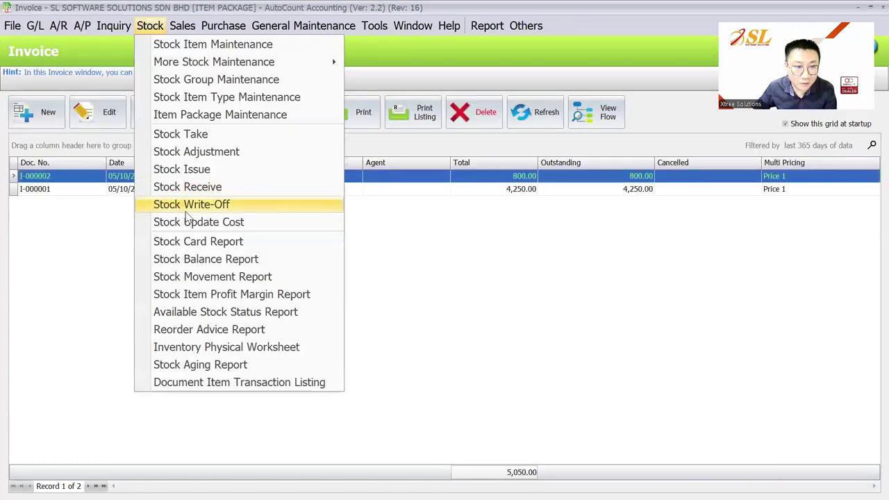
click(201, 246)
click(41, 145)
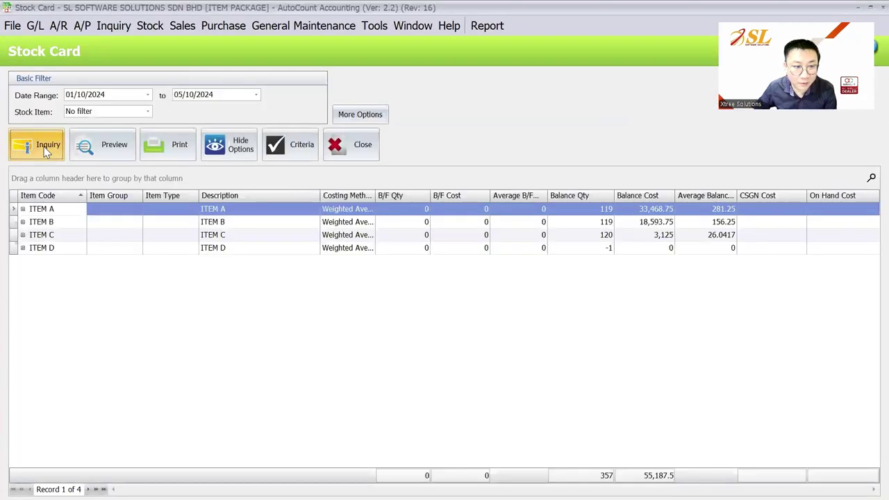
click(524, 248)
click(609, 248)
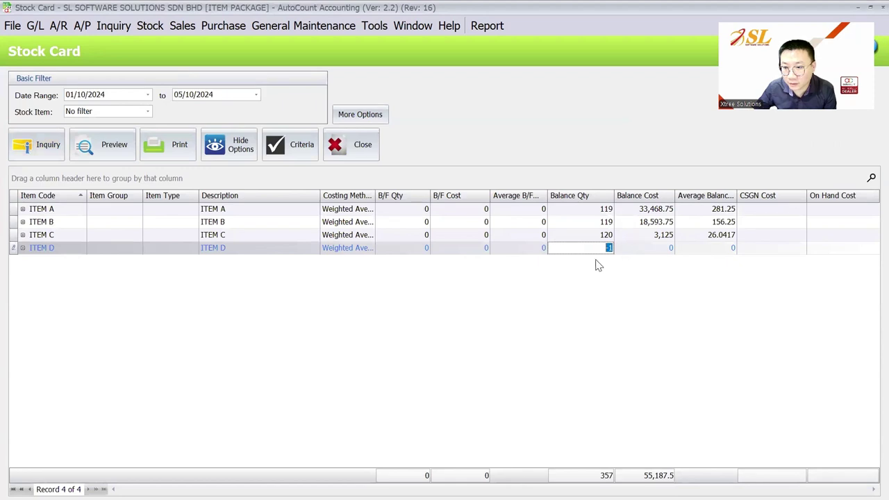
Examine ITEM D's stock card transaction and its source invoice, and close the invoice and the report.
click(23, 248)
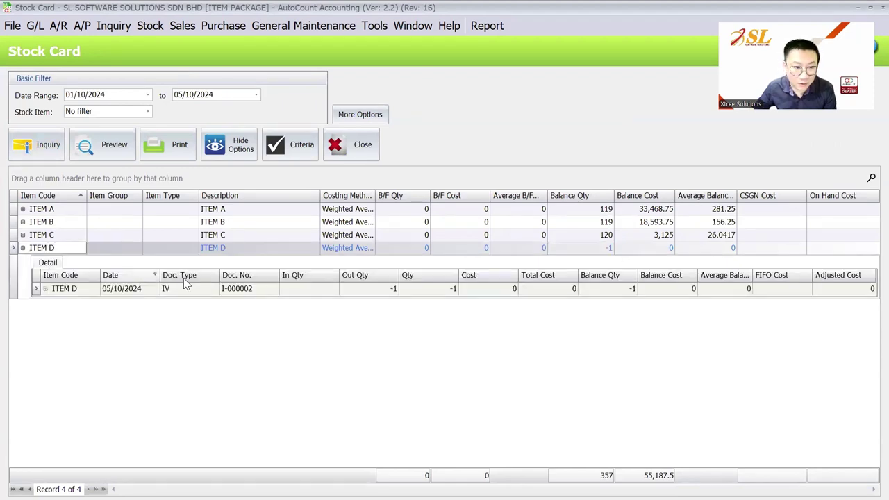
click(256, 288)
click(336, 289)
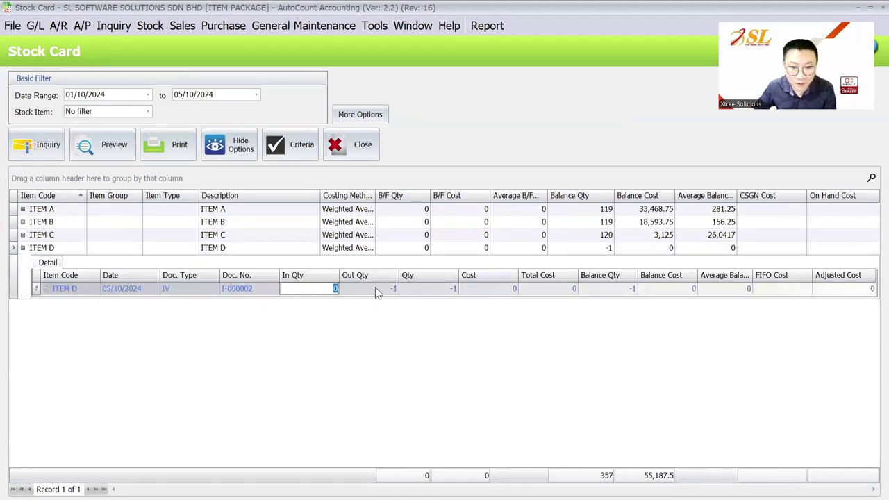
click(621, 288)
double_click(185, 288)
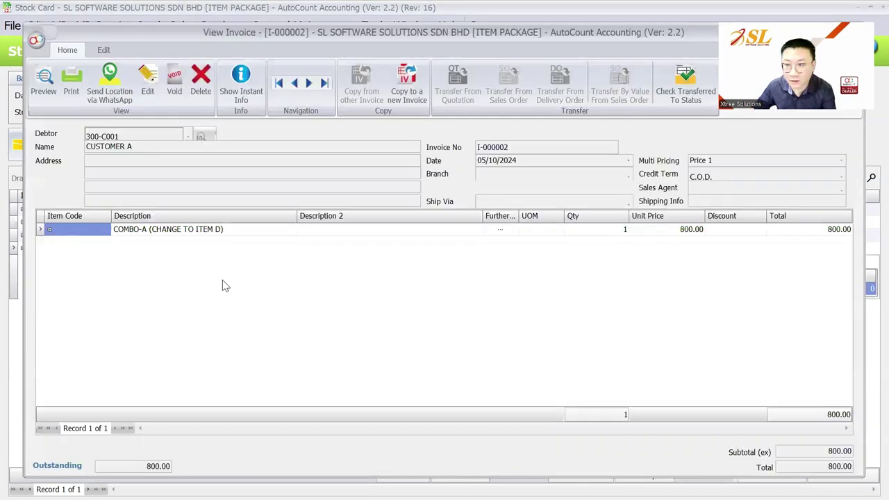
key(Escape)
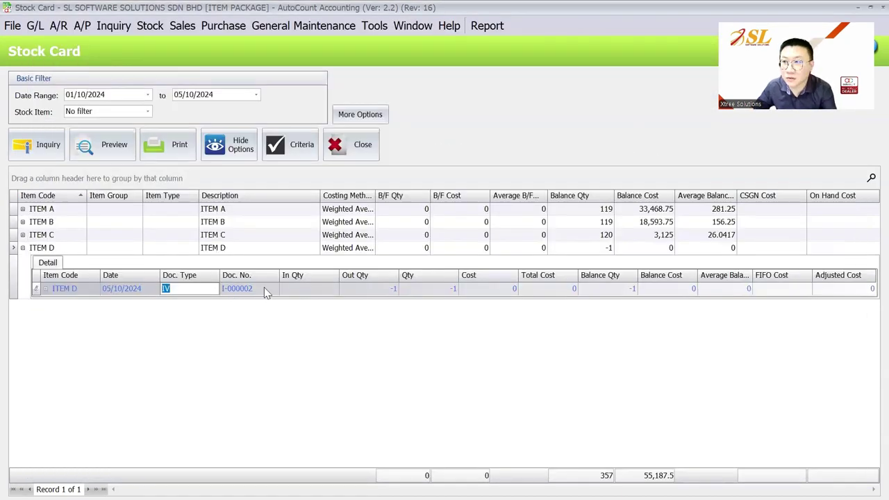
click(147, 30)
key(super)
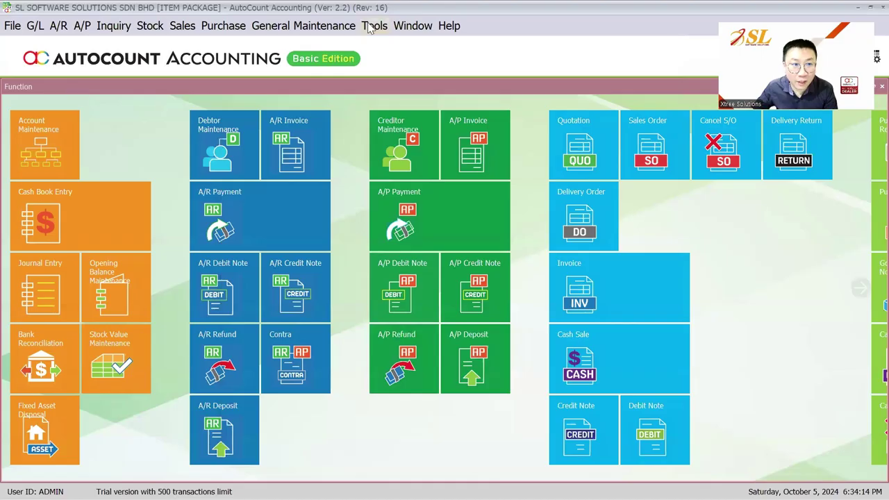
Enable bar code input in the stock options and save the settings.
click(372, 25)
click(407, 445)
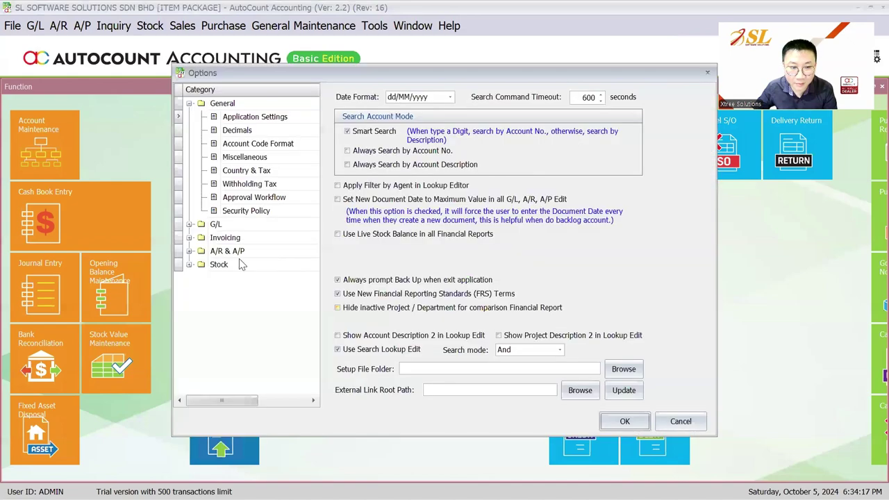
click(222, 262)
click(237, 198)
click(342, 119)
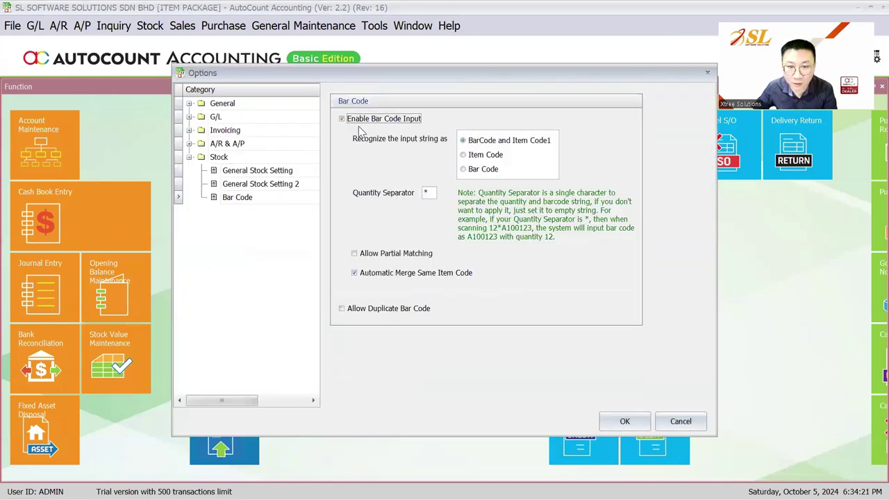
click(608, 421)
Open a new invoice, switch its form to the tabbed layout to show the Bar Code field, and close it unsaved.
click(148, 25)
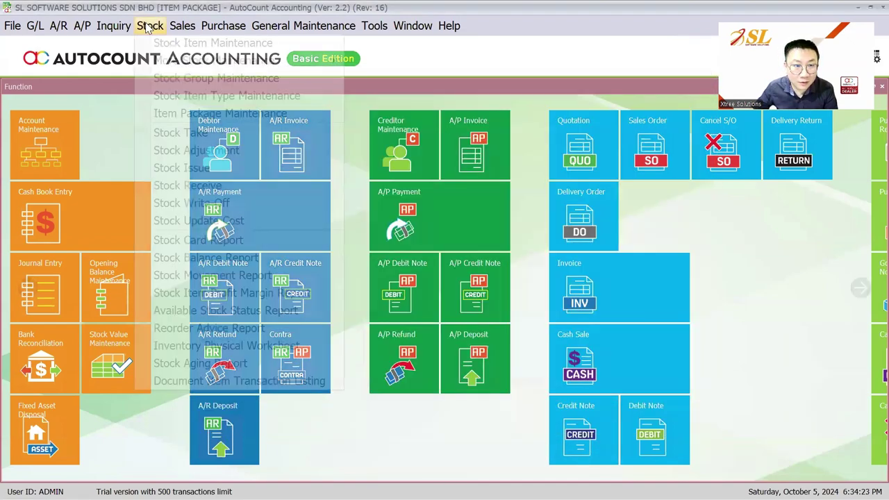
mouse_move(186, 27)
click(197, 97)
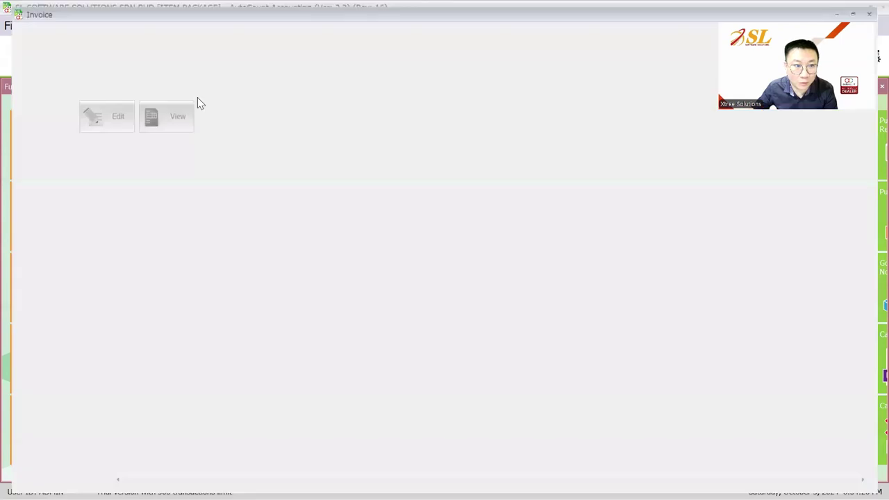
click(36, 113)
right_click(305, 260)
right_click(639, 129)
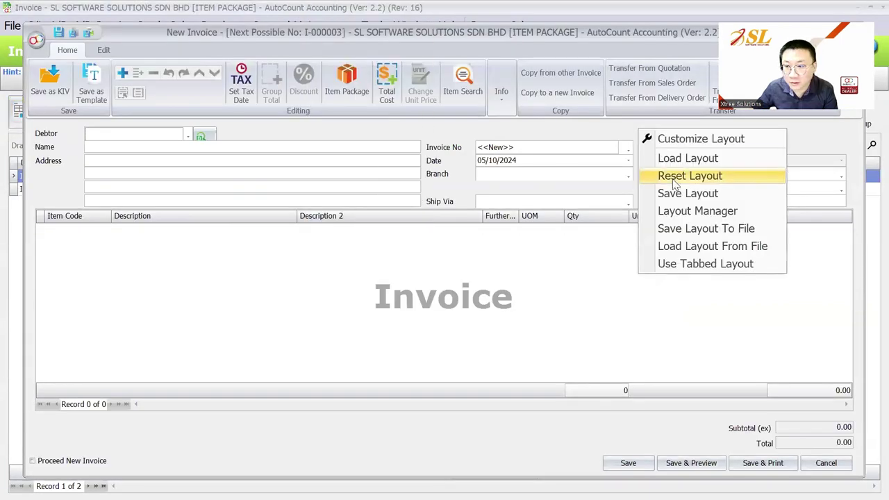
click(687, 264)
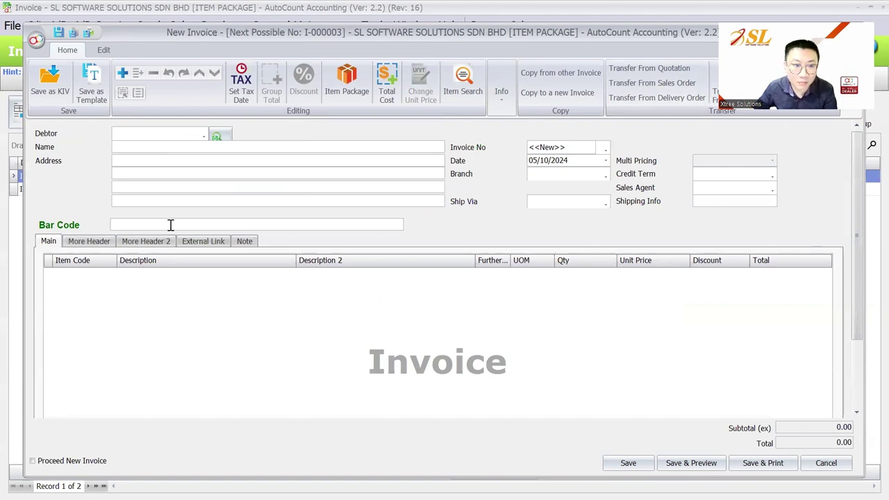
key(Escape)
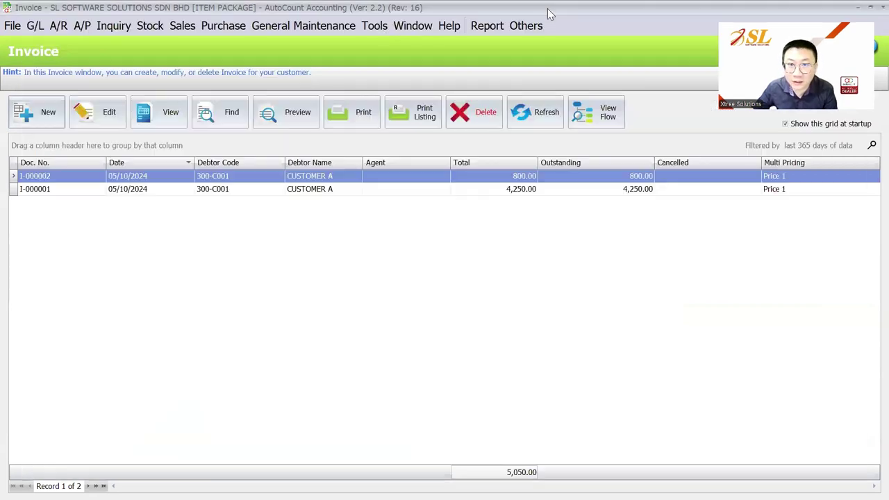
Set the COMBO-A item package's bar code to ABC123 in Item Package Maintenance and save it.
click(150, 26)
click(189, 113)
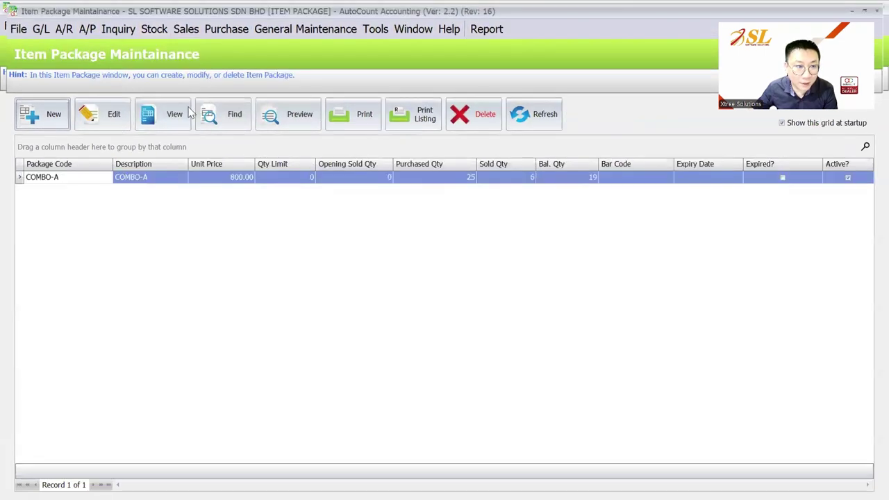
double_click(205, 177)
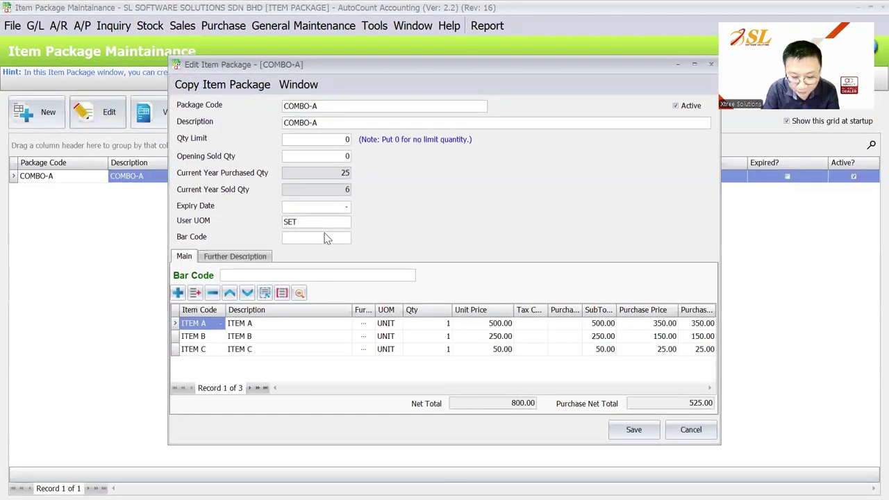
text(ABC123)
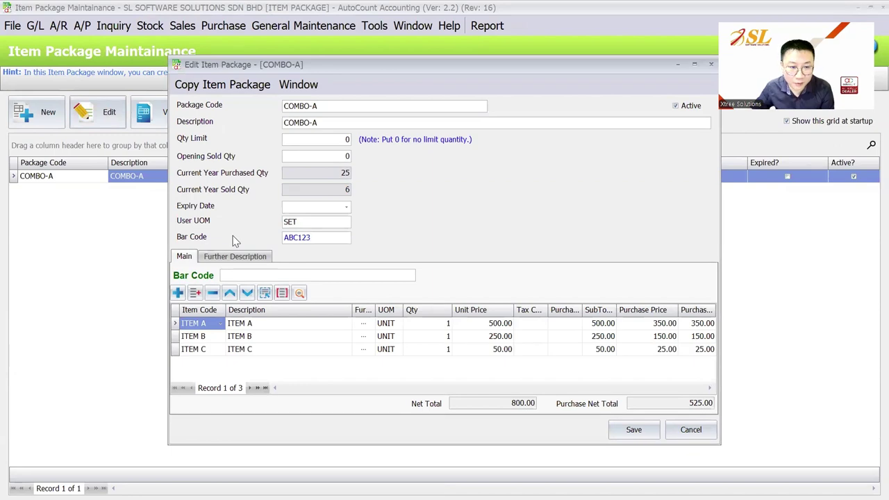
drag(328, 237, 268, 240)
click(633, 429)
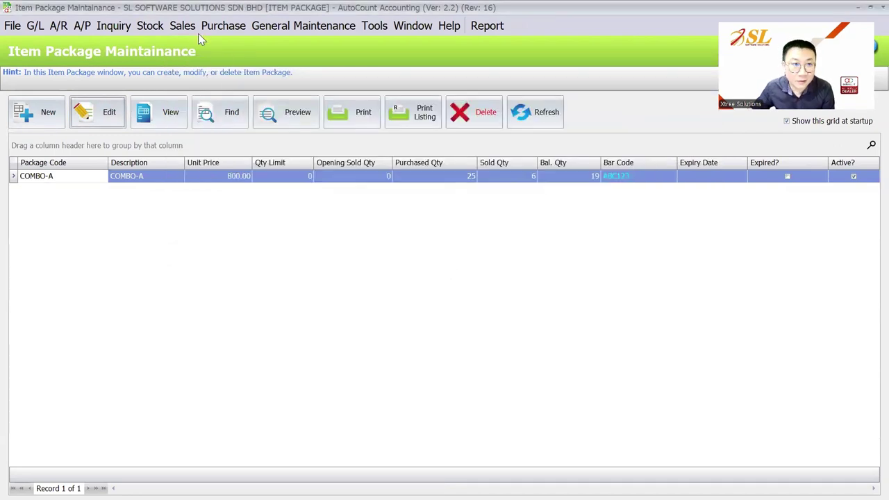
Create a new invoice and add the COMBO-A package by entering bar code ABC123.
click(185, 27)
click(207, 95)
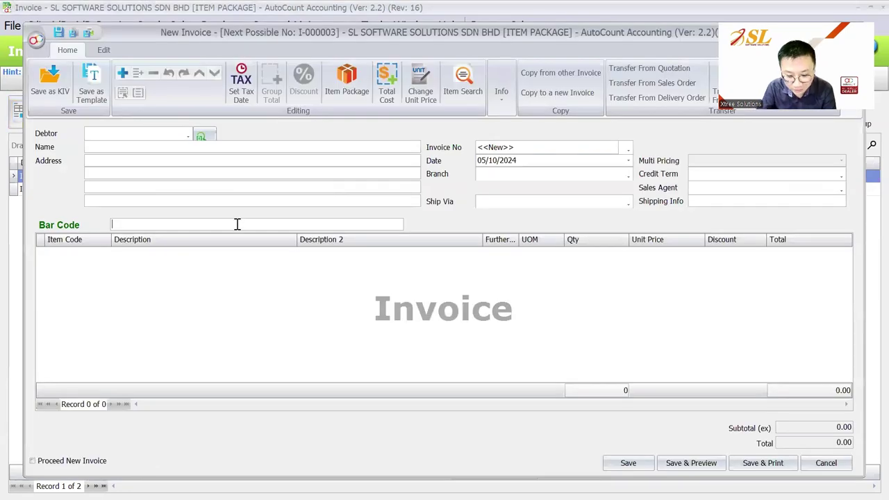
text(ABC123)
key(Return)
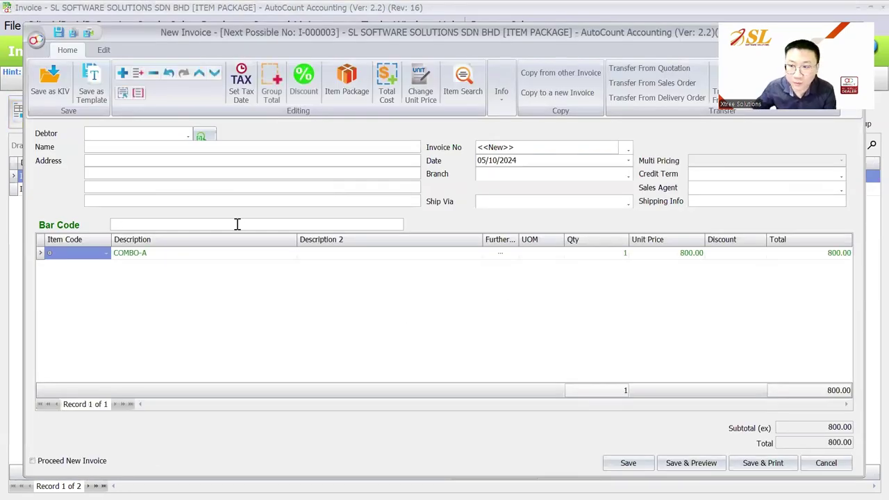
Check the unit price, quantity and package detail of the COMBO-A line on the invoice.
click(685, 254)
click(625, 256)
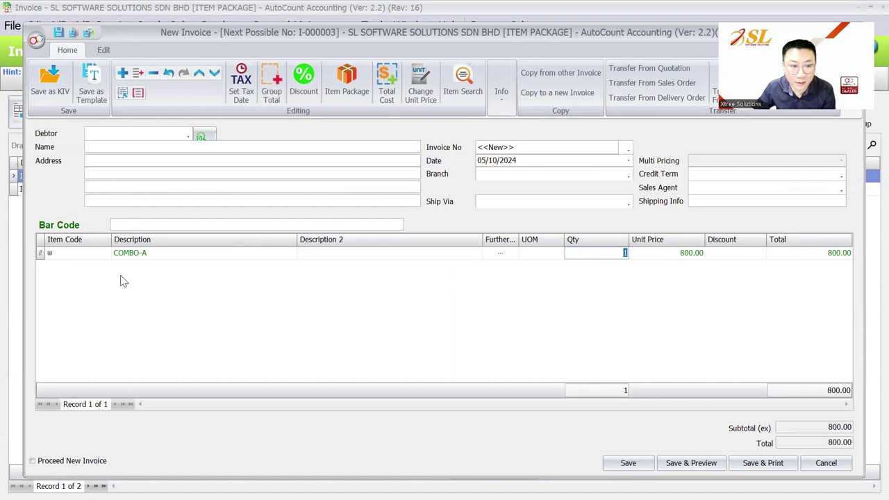
click(49, 253)
click(50, 254)
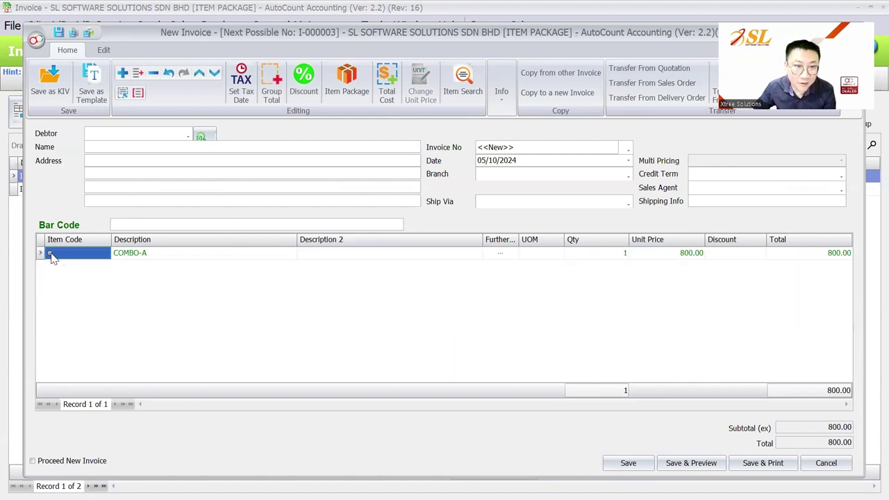
Search the item packages from the invoice to review COMBO-A's balance quantity, and close the search and the invoice unsaved.
click(348, 85)
click(614, 116)
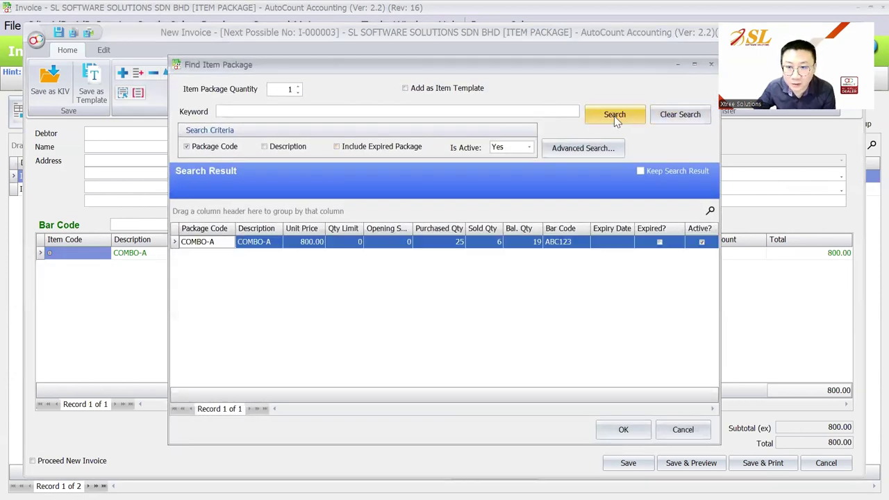
click(281, 247)
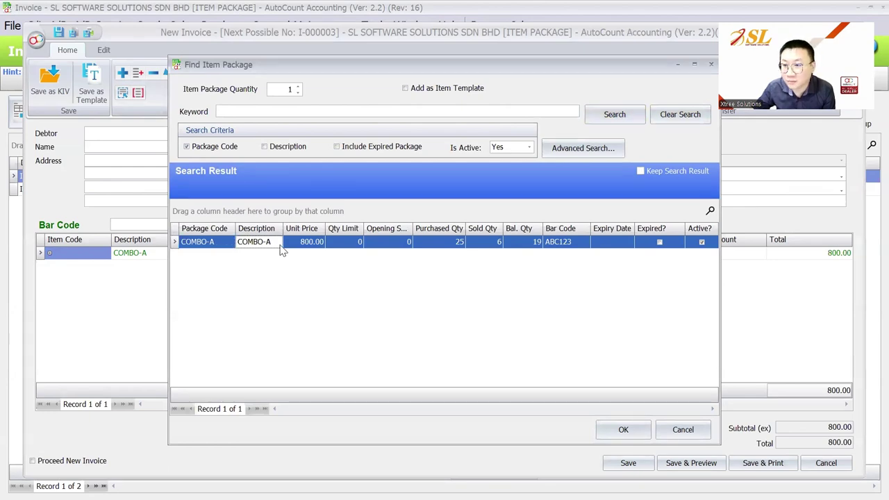
key(Escape)
key(Escape)
click(445, 276)
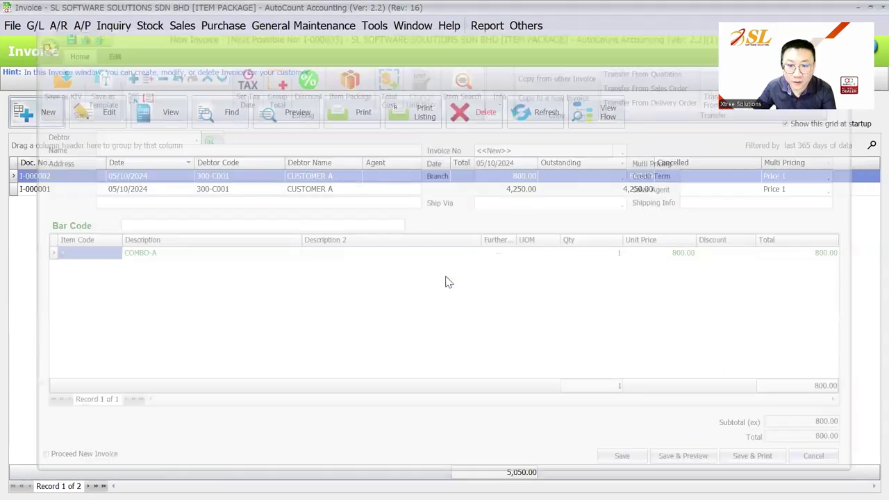
Switch to the WPS Presentation slide show to view the Item Package Standard Features slide, and return to AutoCount Accounting.
key(super)
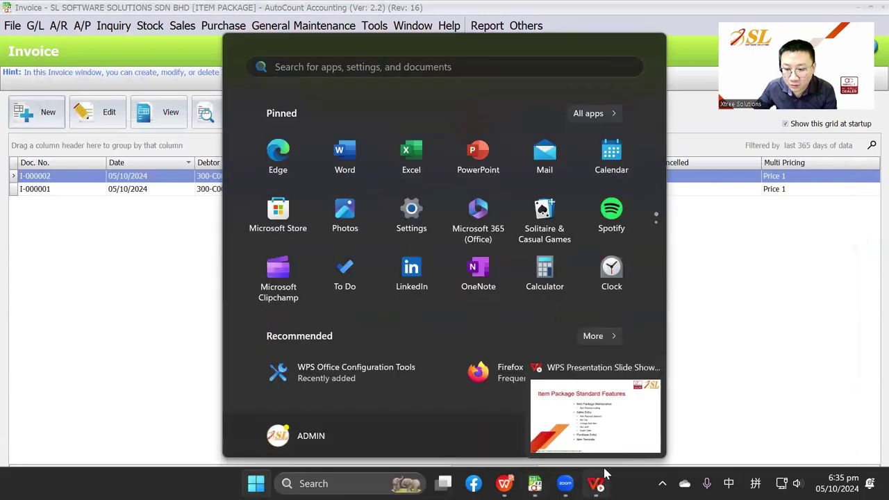
key(alt+Tab)
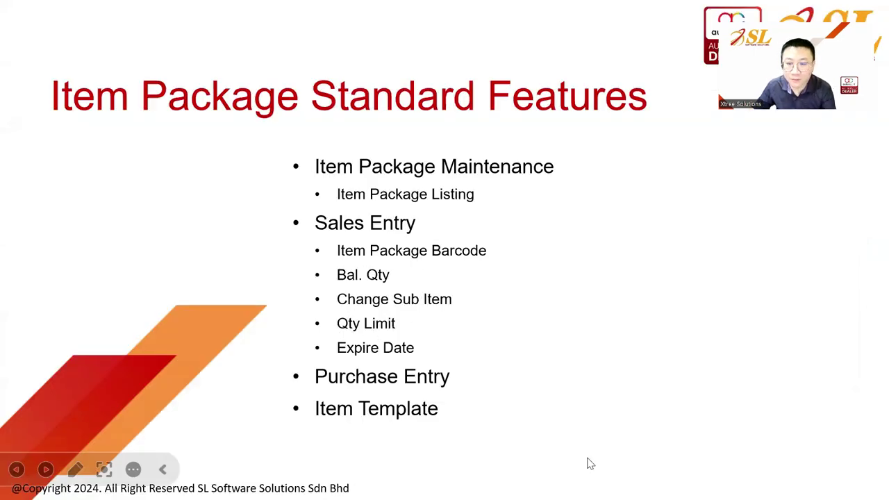
key(super)
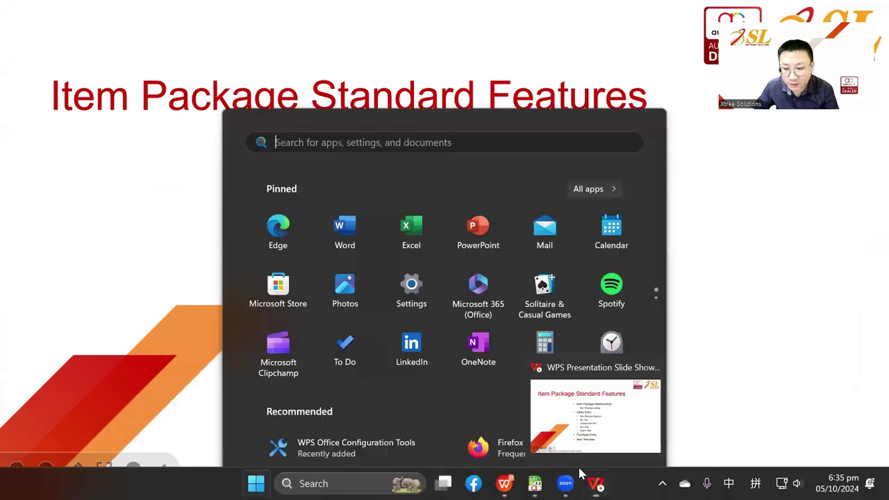
click(534, 484)
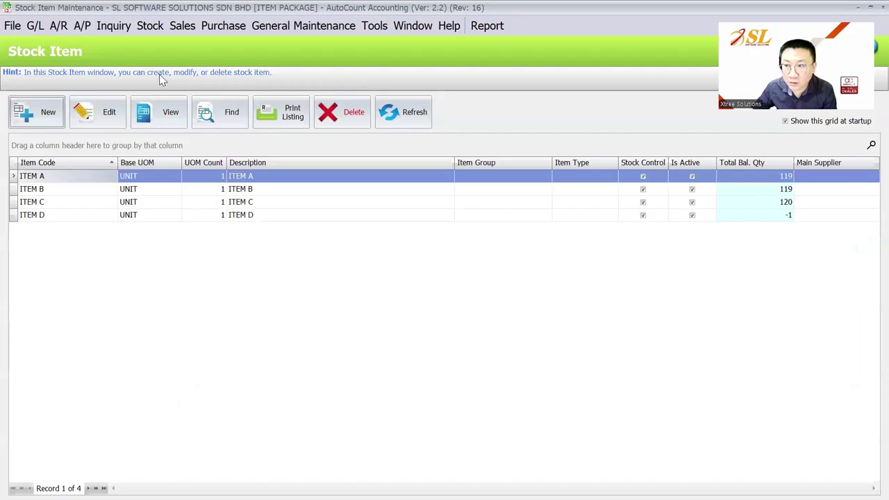
Open the COMBO-A package in Item Package Maintenance to examine its Qty Limit, and close it without changes.
click(150, 25)
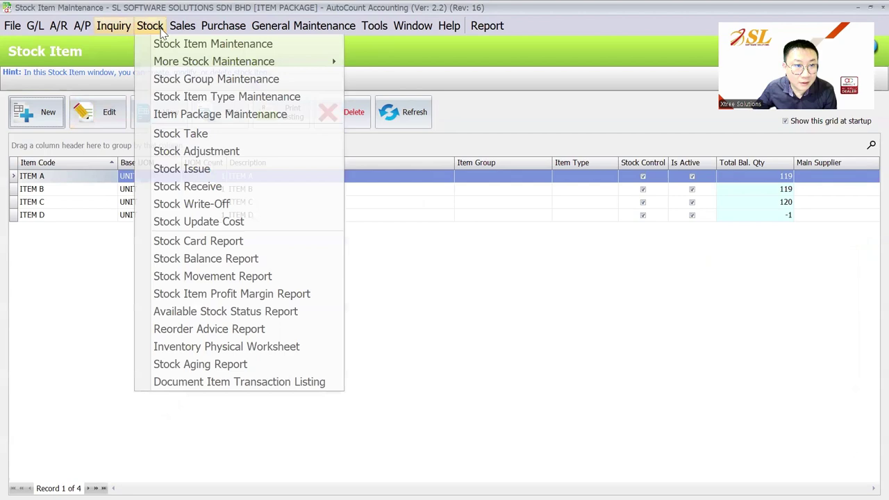
click(199, 117)
click(101, 117)
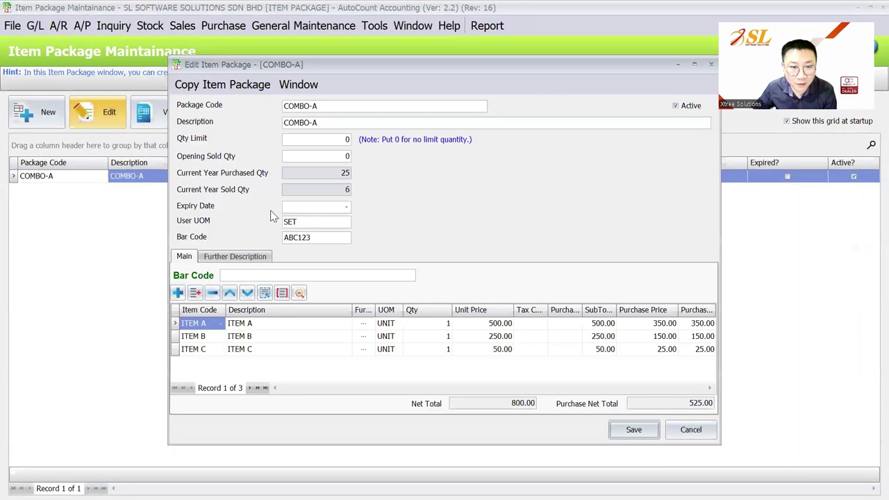
click(324, 141)
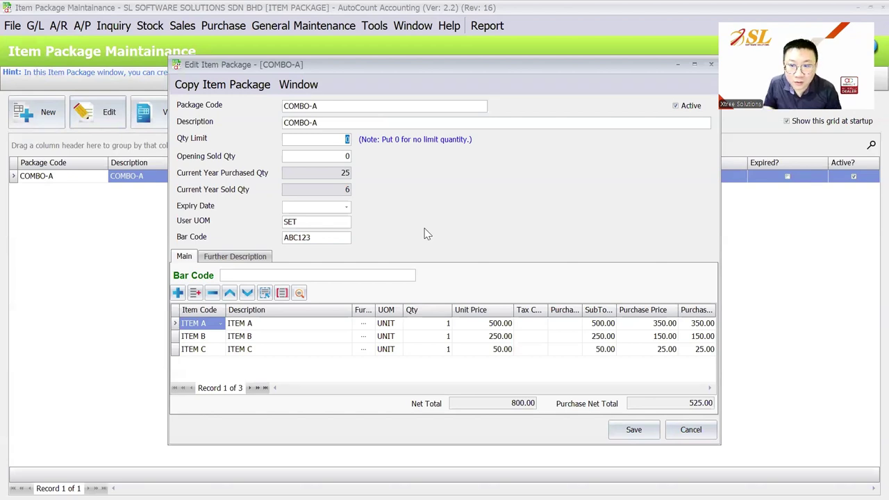
click(711, 66)
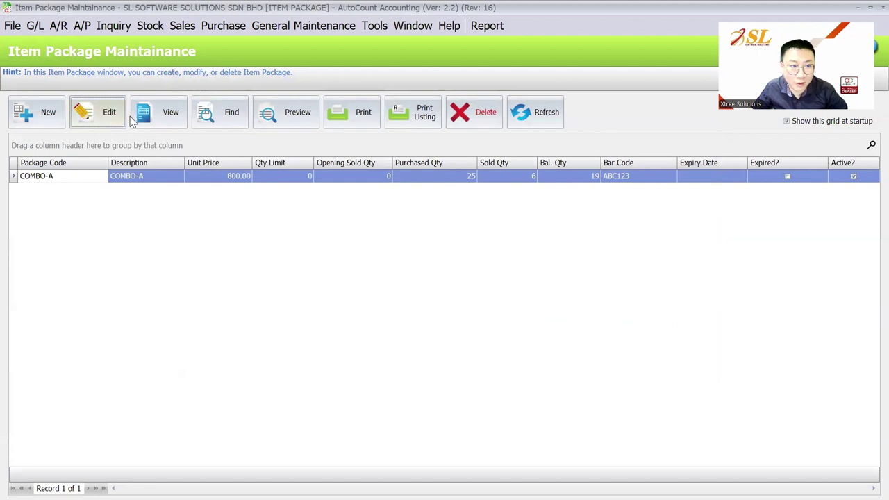
Set the COMBO-A package's Qty Limit to 19 and save the package.
click(101, 113)
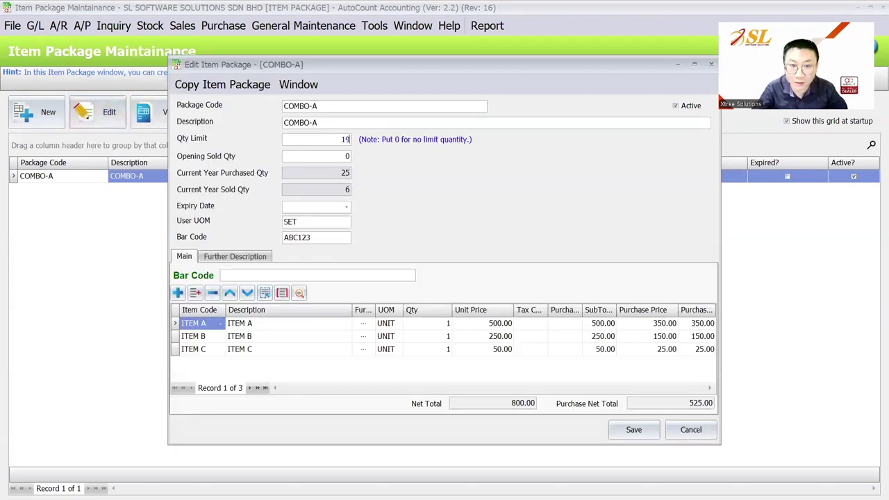
key(BackSpace)
key(BackSpace)
text(0)
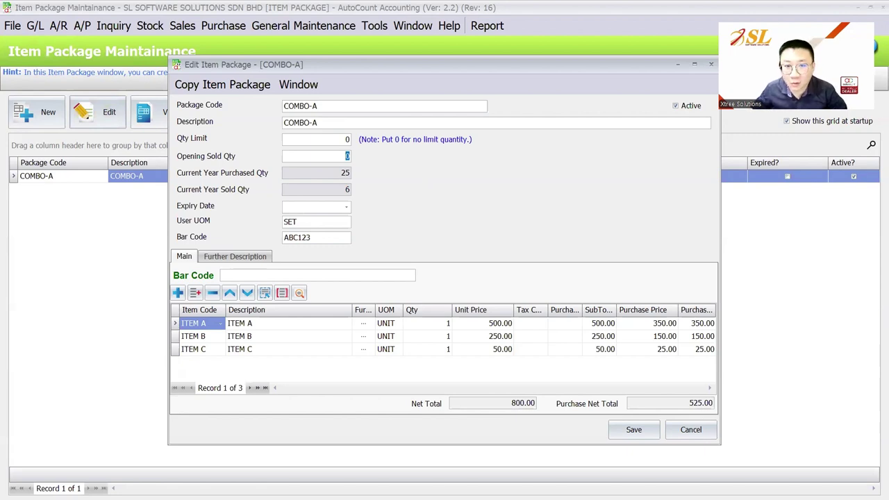
key(shift+Tab)
text(19)
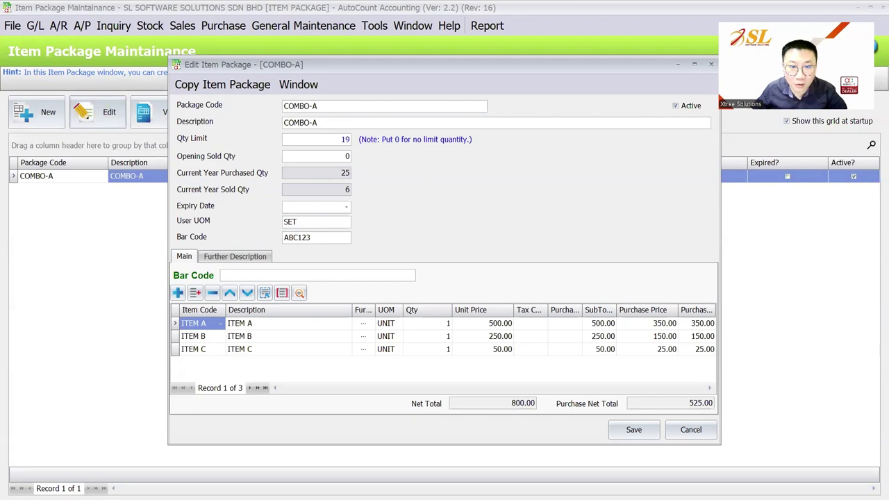
click(634, 430)
Create a new invoice for CUSTOMER A and add the COMBO-A item package to it.
click(182, 26)
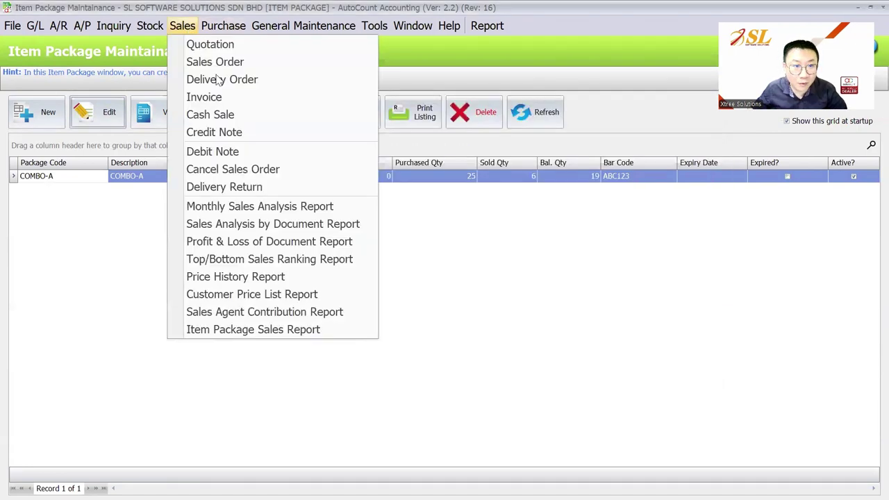
click(222, 97)
click(36, 111)
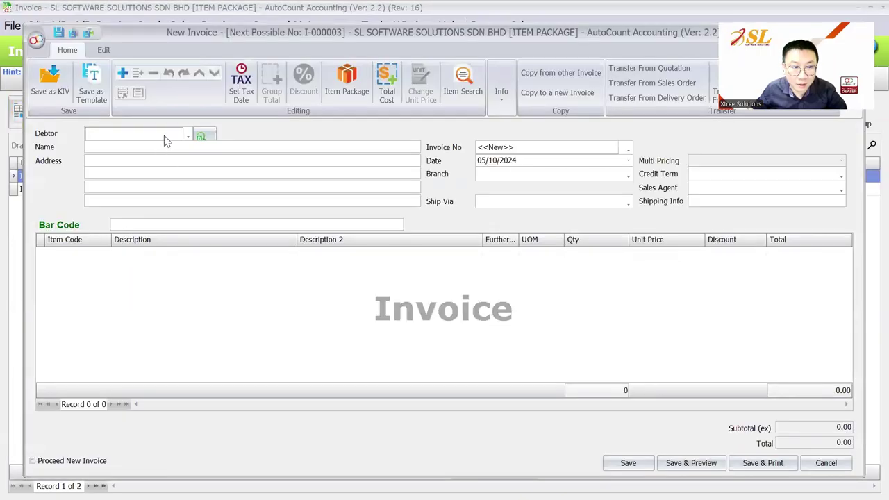
click(189, 134)
click(177, 202)
right_click(377, 276)
click(346, 80)
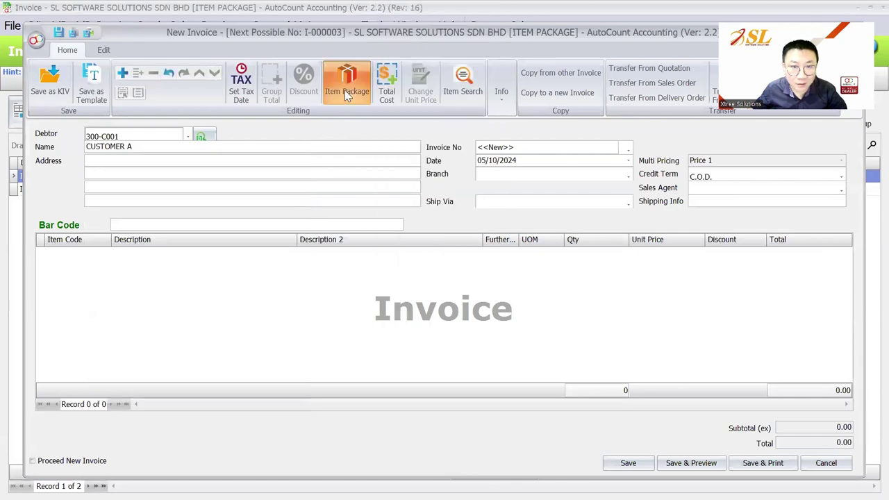
click(614, 114)
click(622, 430)
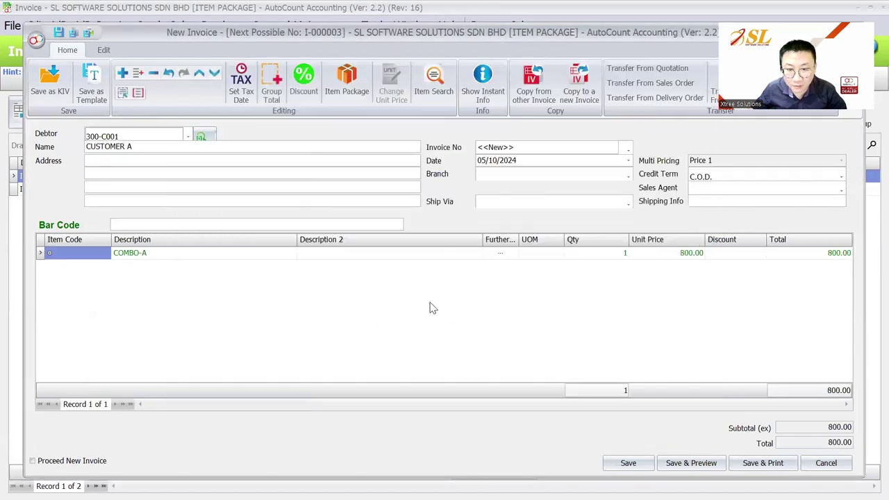
Try to save the invoice with a COMBO-A quantity of 20, and close the invoice unsaved.
click(624, 254)
text(20)
key(Tab)
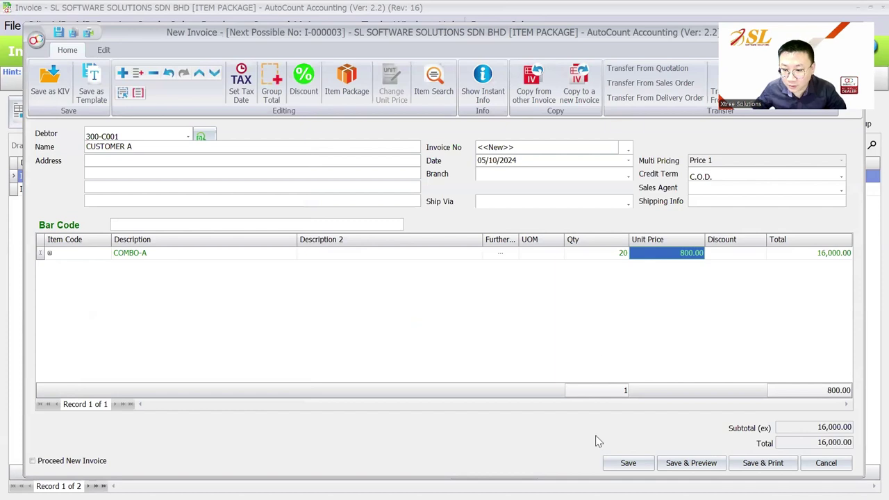
click(628, 463)
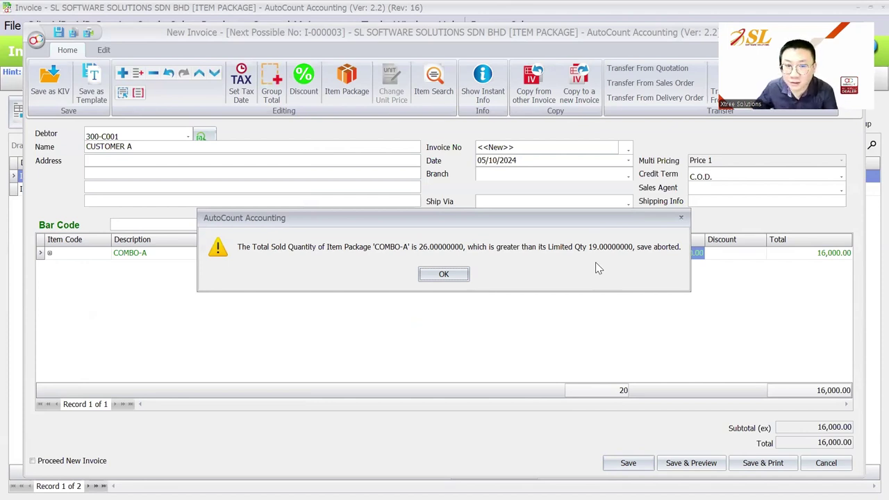
key(Return)
key(Escape)
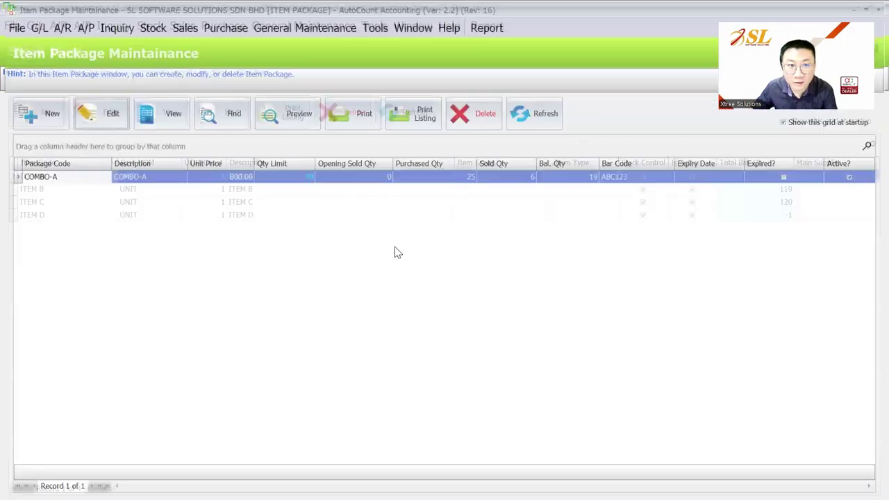
key(Escape)
Make the COMBO-A package inactive in Item Package Maintenance and save it.
click(150, 26)
click(178, 114)
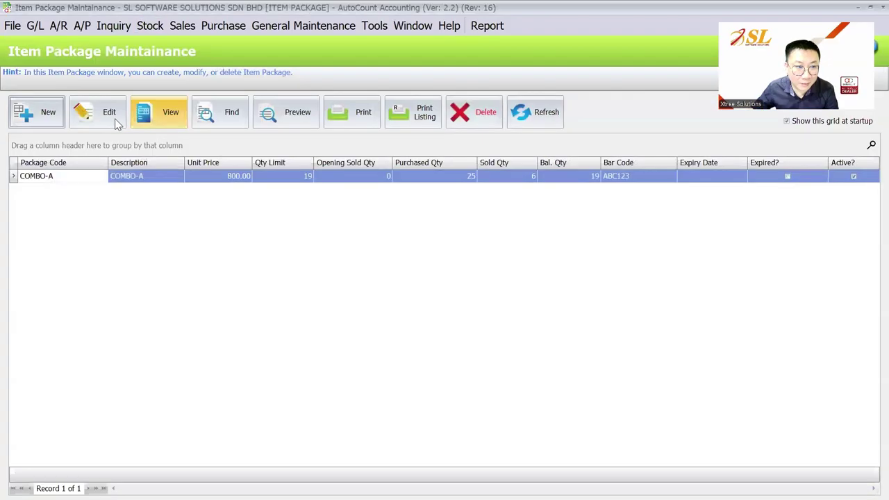
click(111, 117)
click(683, 100)
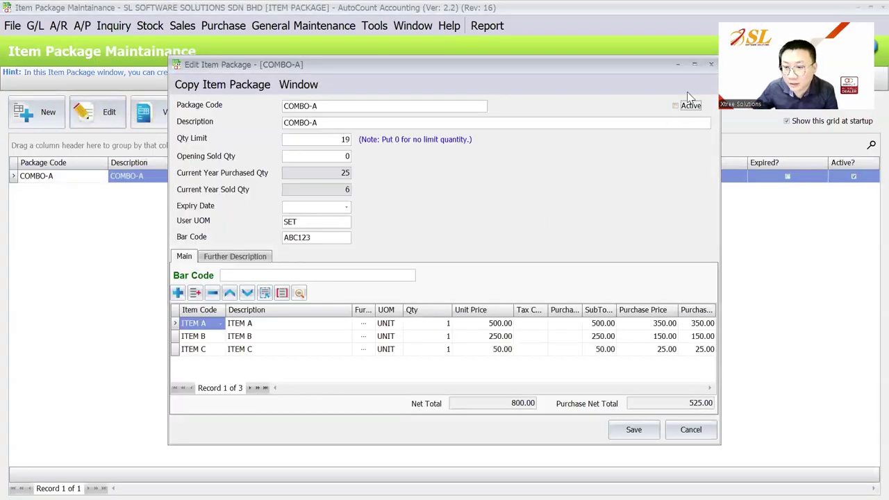
click(642, 425)
Open the item package search on a new invoice, and close both without adding anything.
click(182, 26)
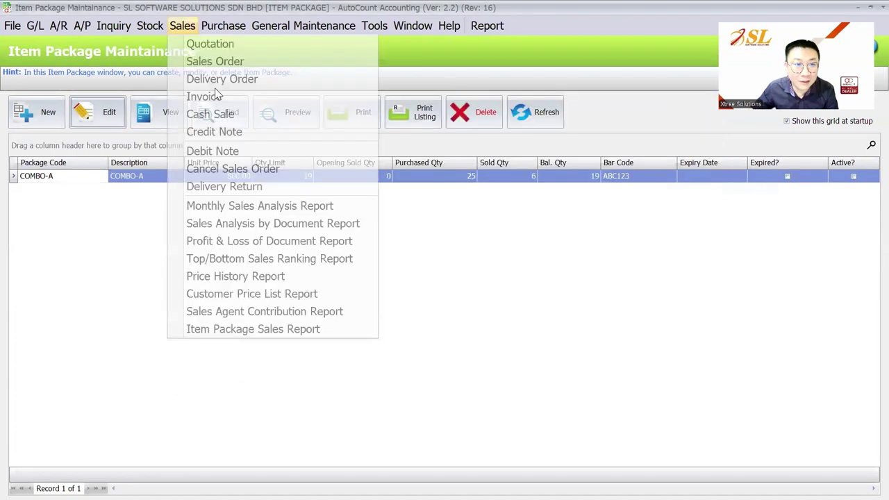
click(209, 95)
click(38, 111)
click(345, 87)
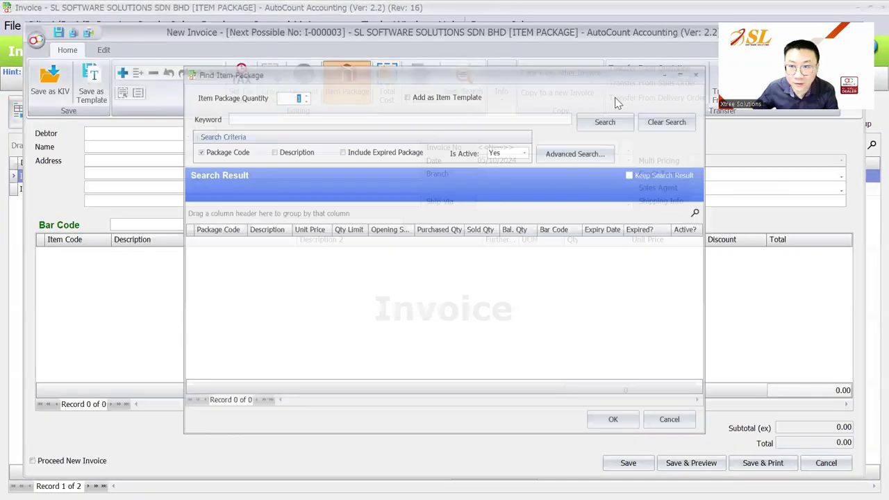
key(Escape)
key(Escape)
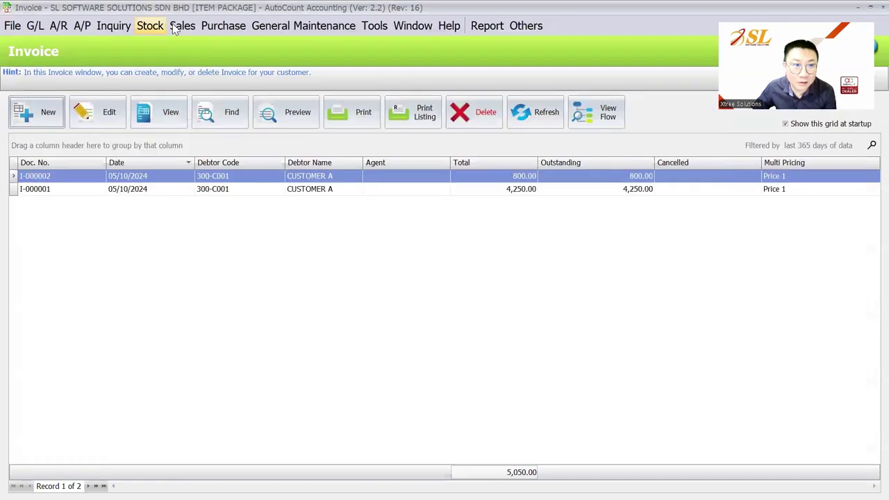
Reopen the COMBO-A package in Item Package Maintenance and make it active again.
click(150, 25)
click(218, 113)
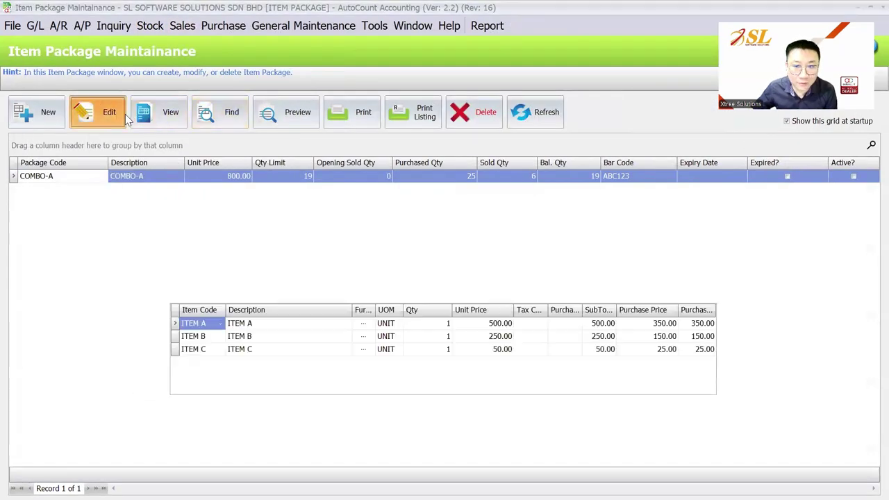
click(97, 111)
click(683, 109)
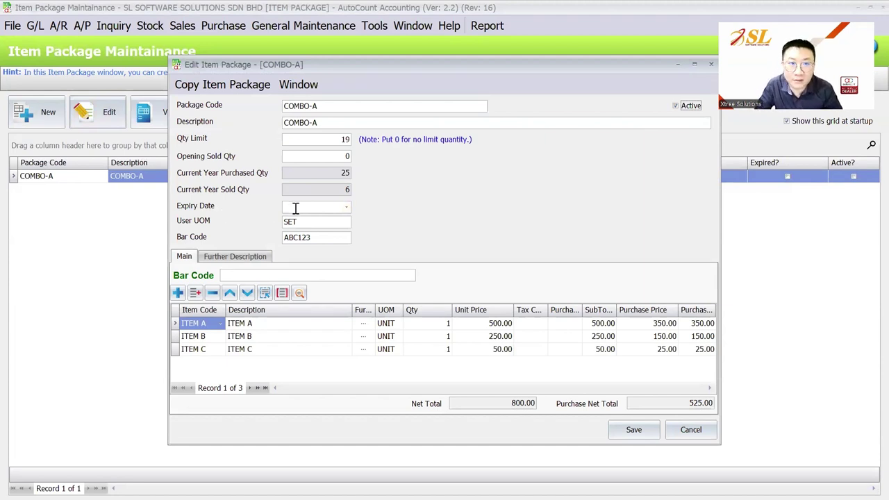
Try to save the COMBO-A package with an expiry date of 04/10/2024.
click(346, 207)
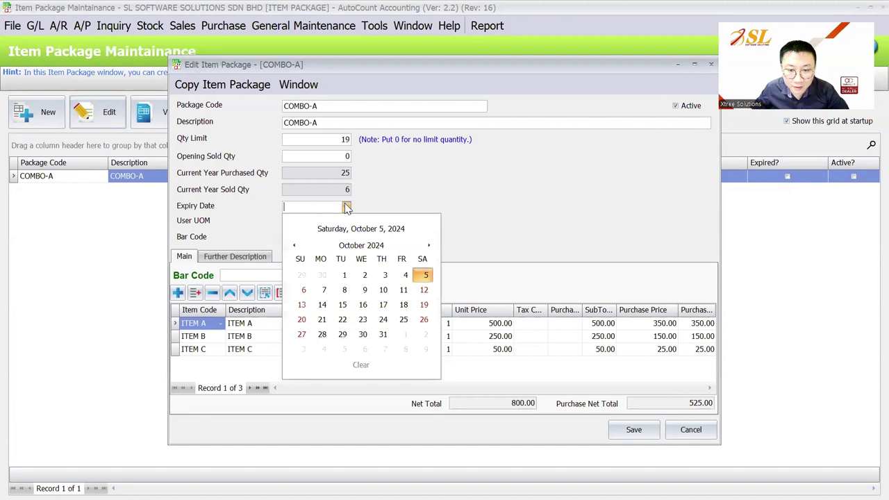
click(405, 274)
click(633, 429)
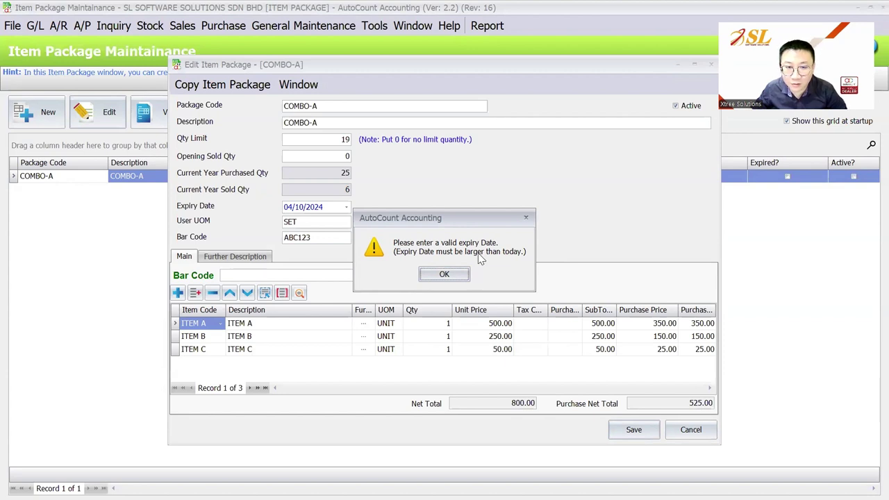
click(451, 275)
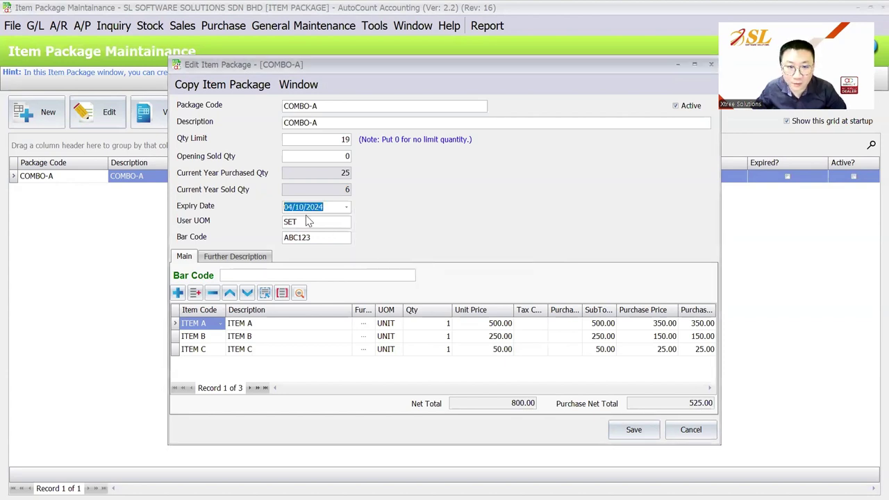
Save COMBO-A with an expiry date of 05/10/2024, and check its Expired status in the Item Package Maintenance list.
text(05)
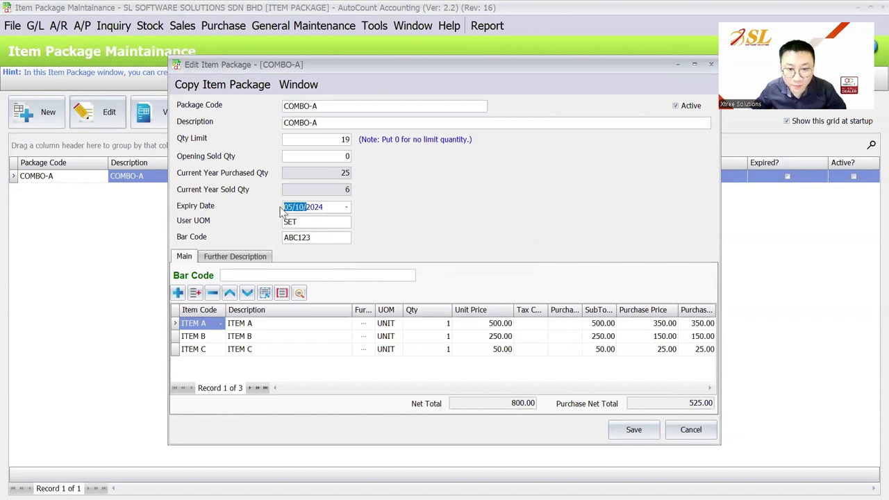
click(629, 428)
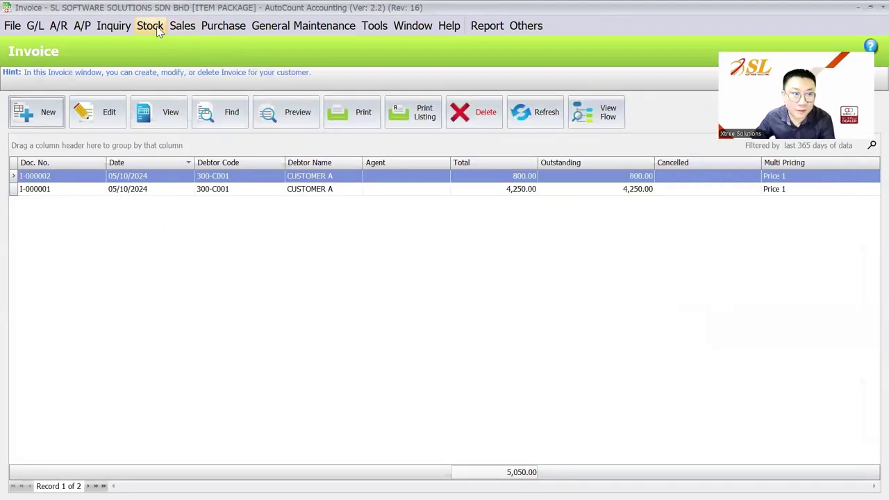
click(149, 25)
click(182, 115)
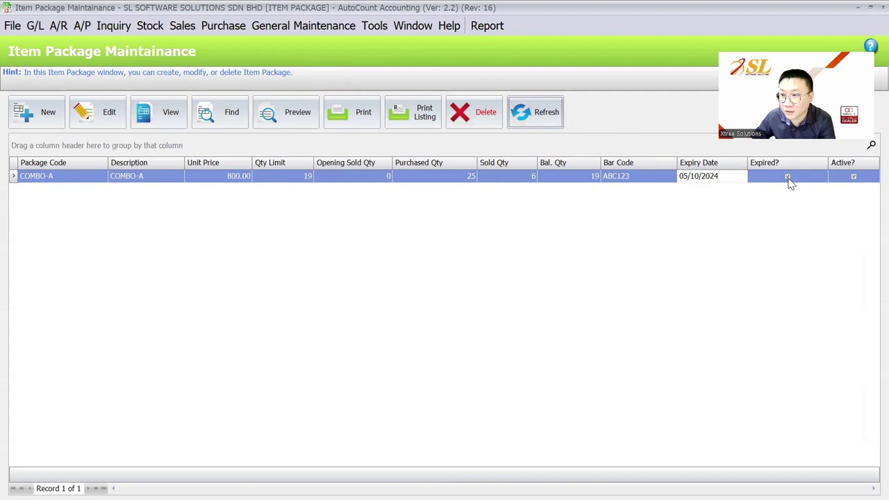
Check the item package search on a new sales invoice while COMBO-A is expired, and close the invoice unsaved.
click(231, 26)
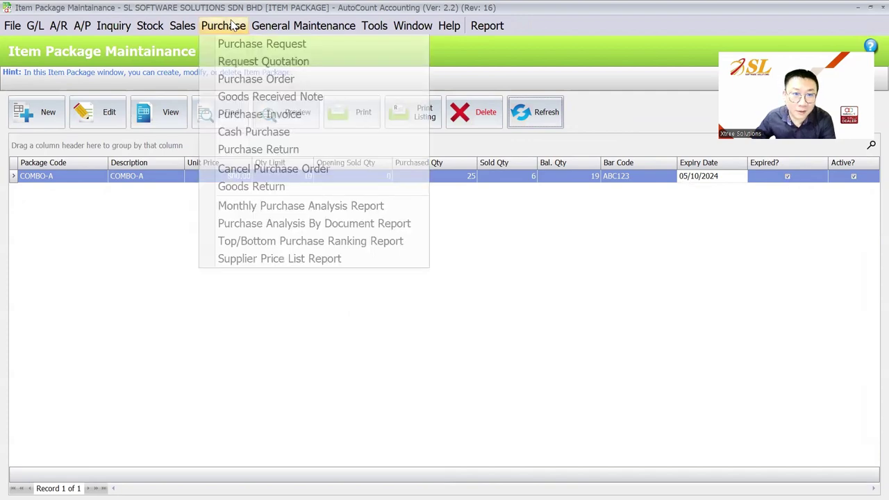
click(248, 114)
click(182, 25)
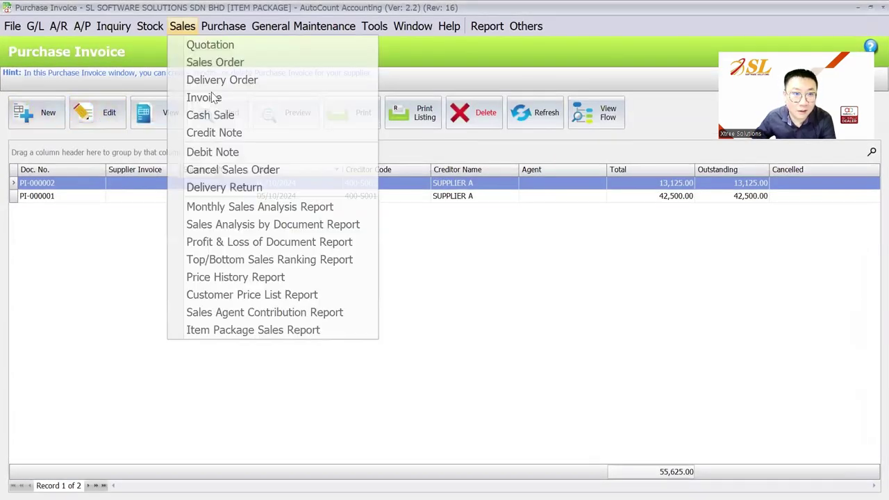
click(209, 98)
click(60, 115)
click(346, 82)
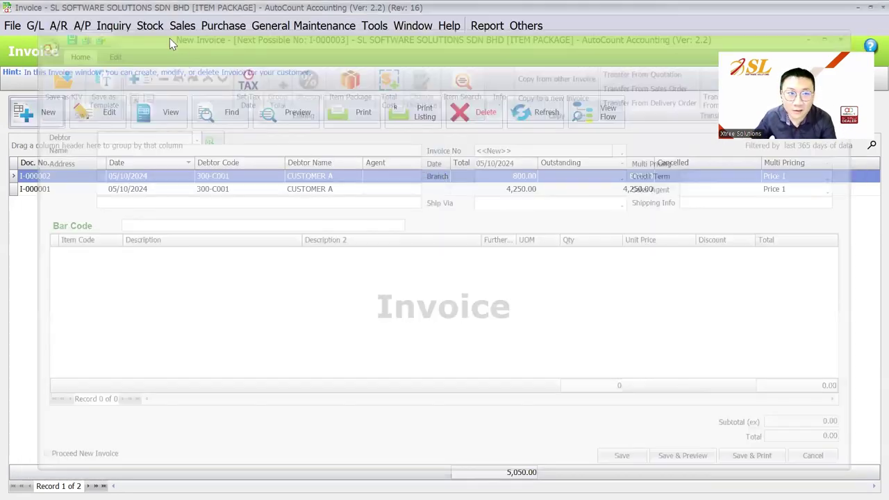
Reopen COMBO-A in Item Package Maintenance to examine its expiry date, and close it without changes.
click(155, 28)
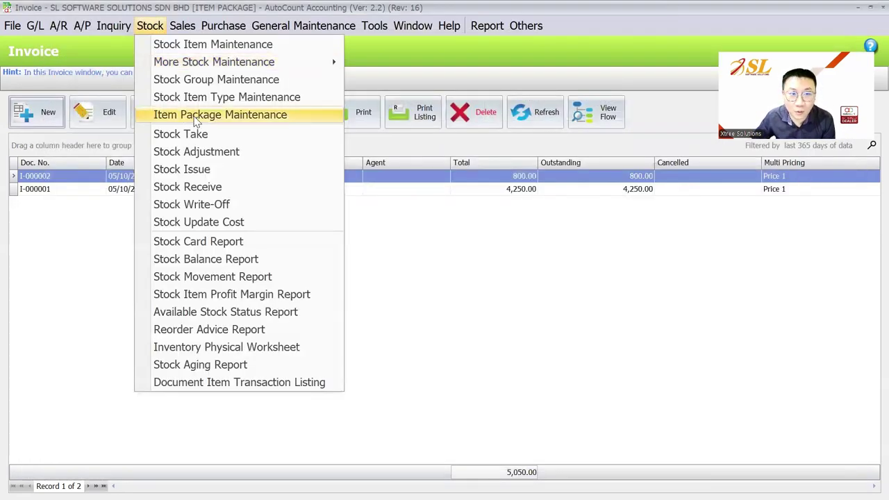
click(197, 119)
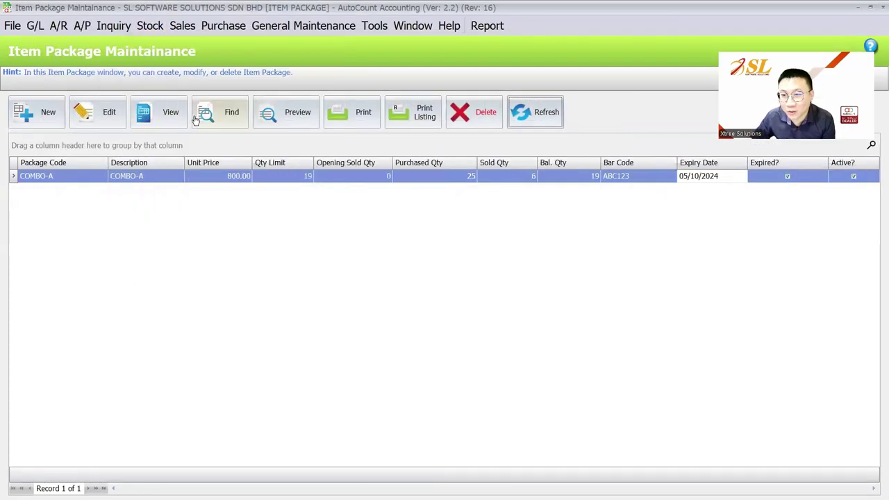
click(105, 118)
drag(325, 207, 282, 207)
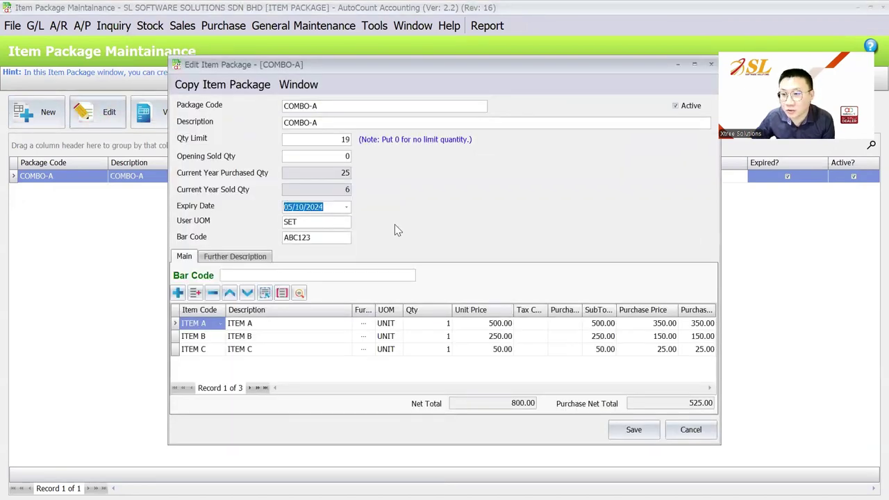
click(690, 429)
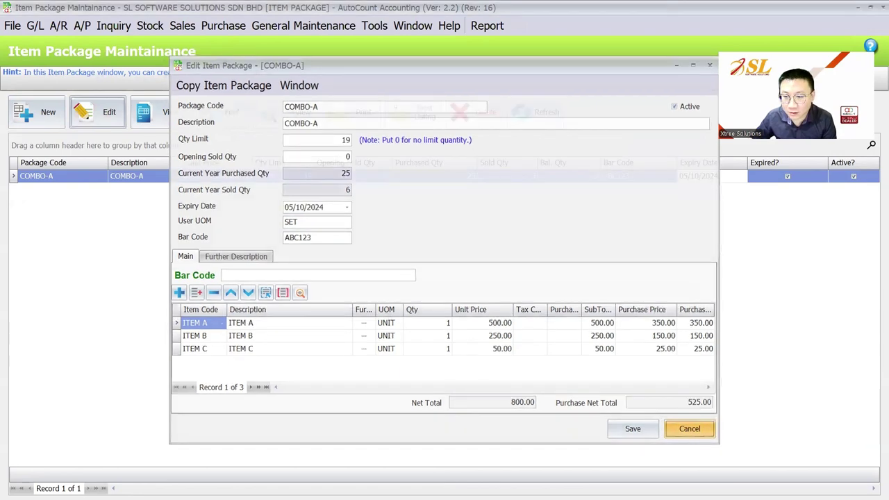
Switch to the presentation to read the Item Package Standard Features slide, and return to AutoCount Accounting.
key(super)
click(598, 417)
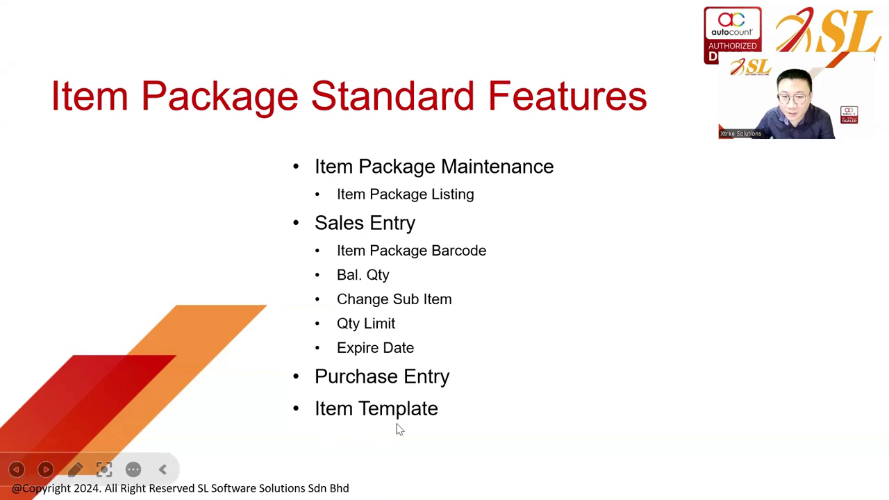
key(alt+Tab)
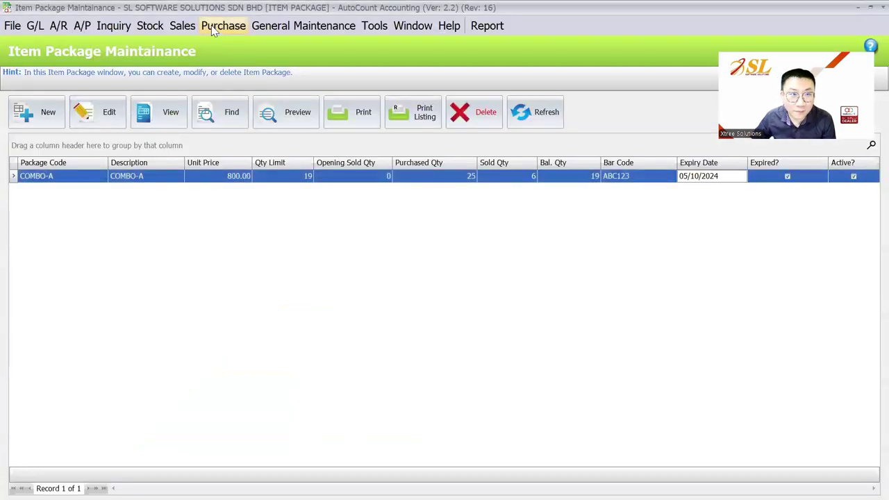
click(182, 26)
click(203, 97)
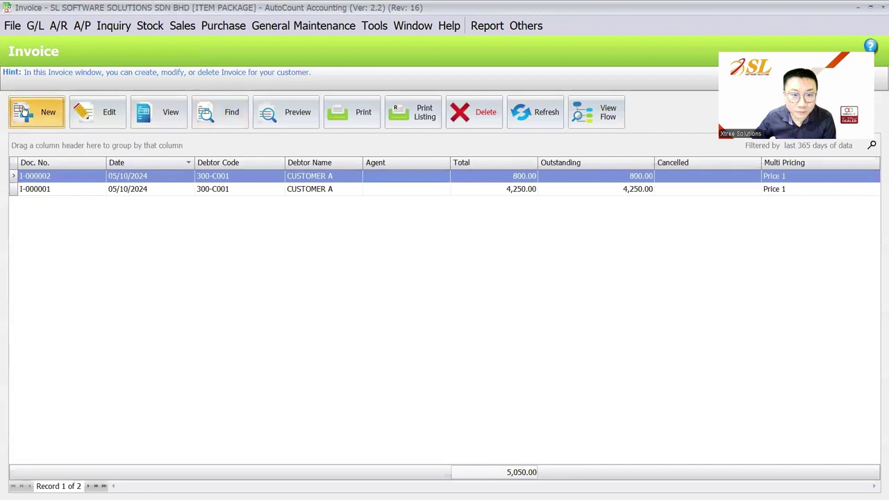
click(34, 112)
click(186, 135)
click(139, 198)
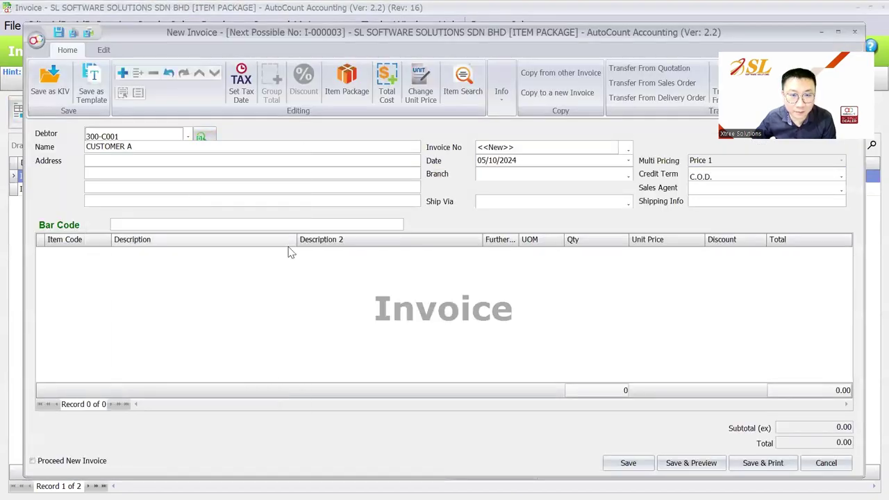
click(338, 75)
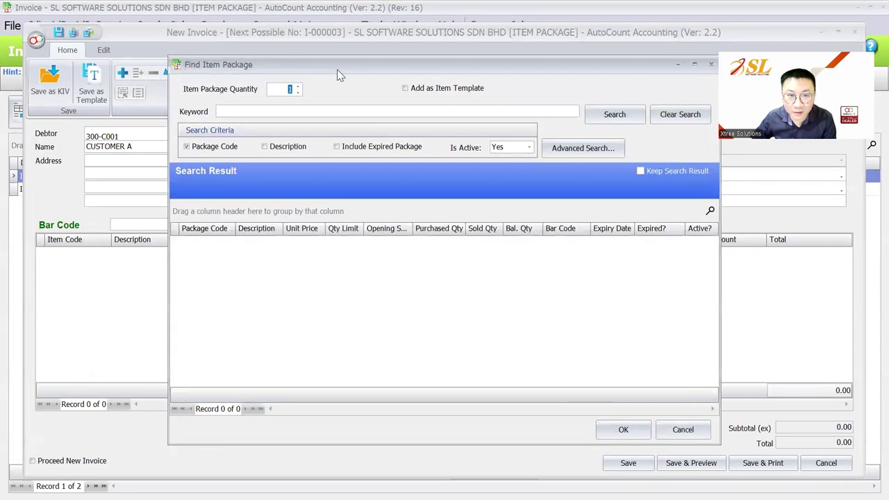
key(Escape)
key(Escape)
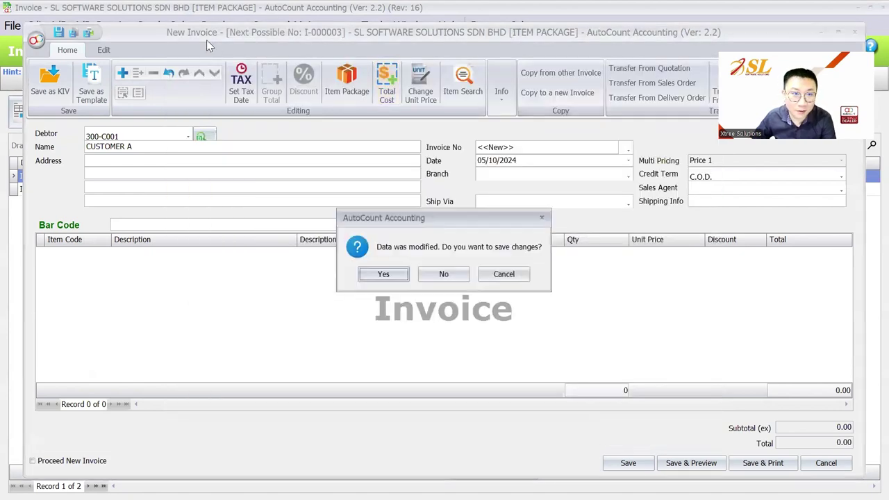
key(Right)
key(Return)
Clear the expiry date of the COMBO-A package in Item Package Maintenance and save it.
click(170, 26)
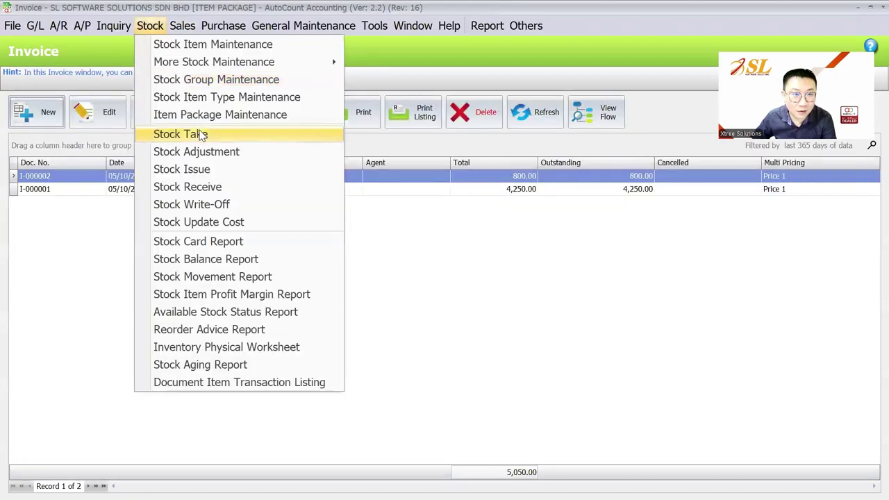
click(201, 114)
click(98, 112)
click(337, 206)
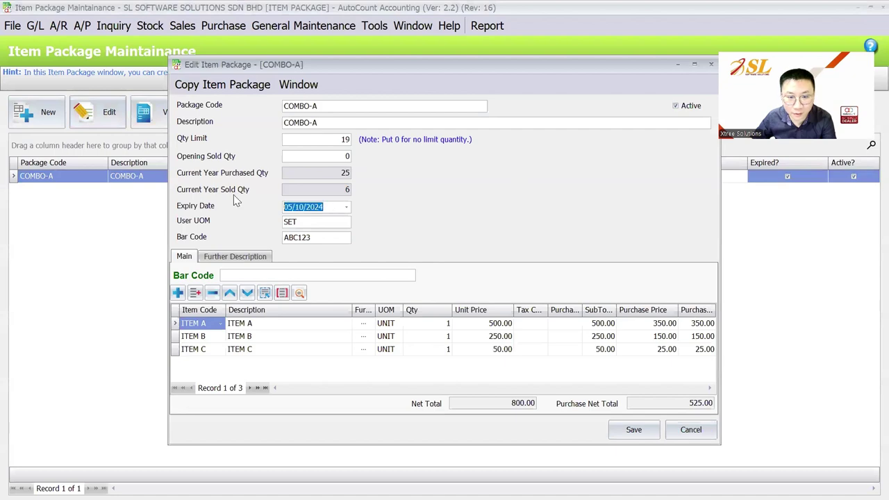
key(BackSpace)
click(634, 430)
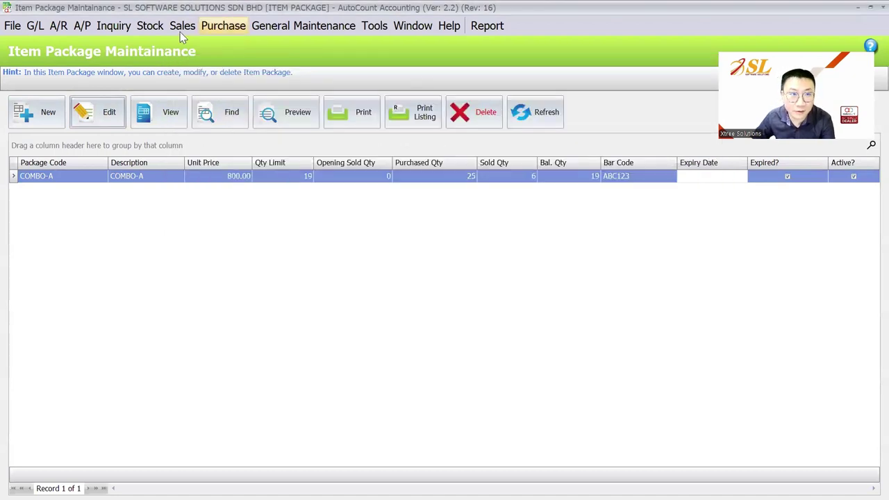
Start a new sales invoice for debtor 300-C001, CUSTOMER A.
click(182, 26)
click(202, 152)
click(37, 112)
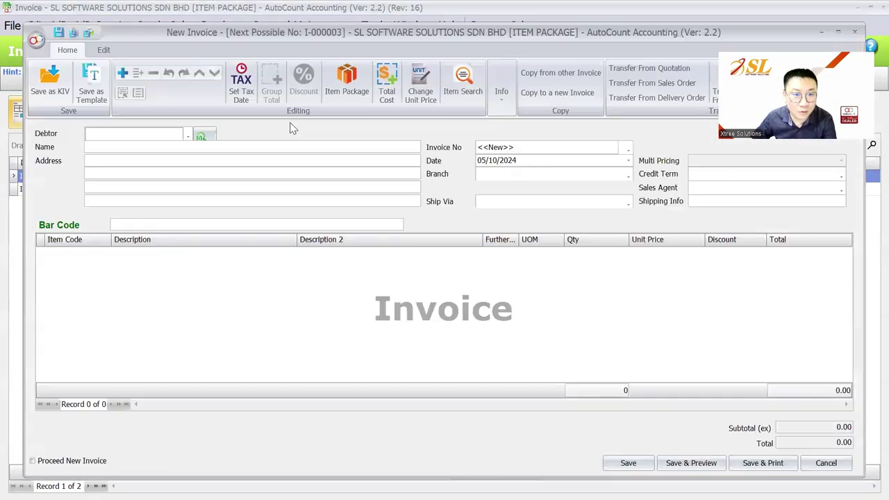
click(187, 137)
click(139, 196)
Search for the COMBO-A package and add it to the invoice as an item template with quantity 1.
click(361, 85)
click(615, 116)
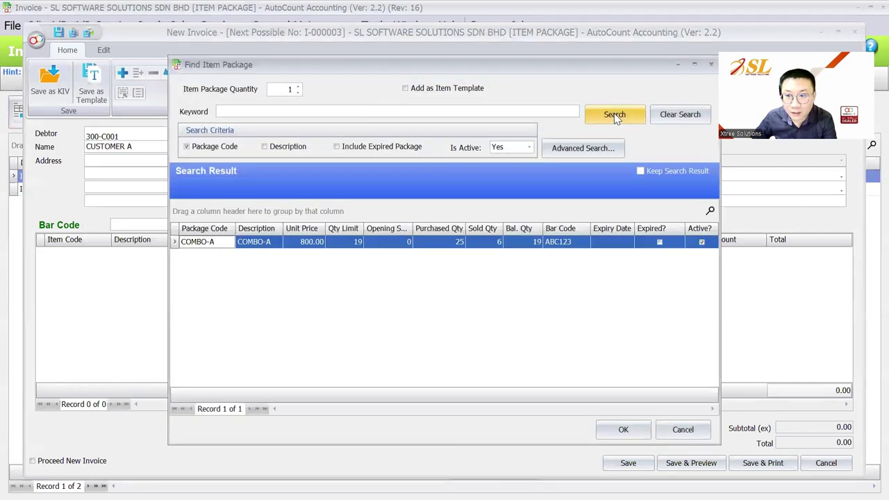
click(411, 90)
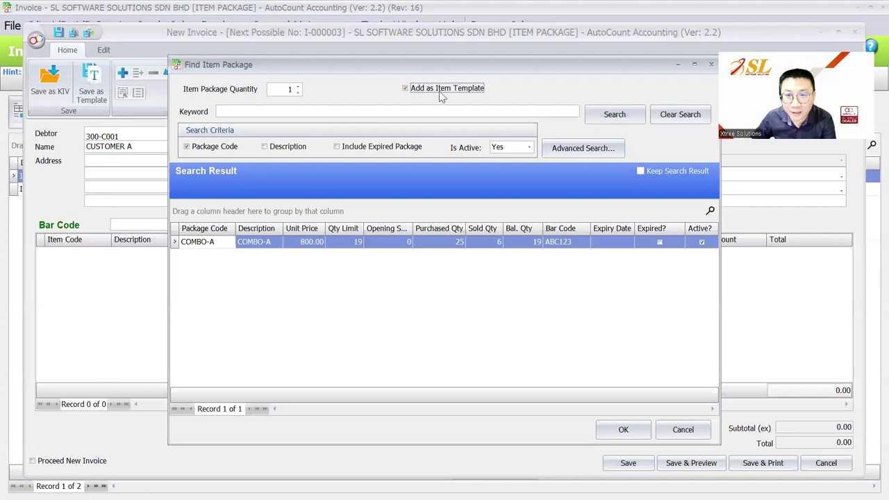
click(623, 428)
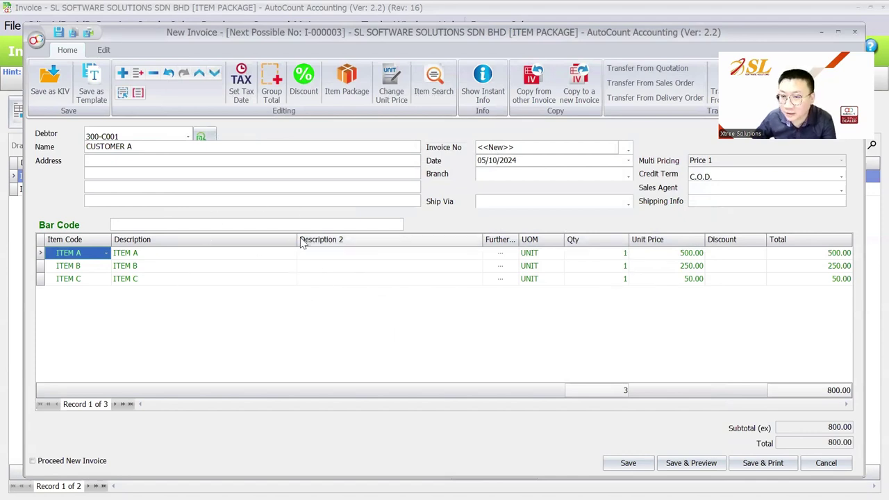
Save the invoice with a print preview, examine its item lines, and close the preview.
click(709, 467)
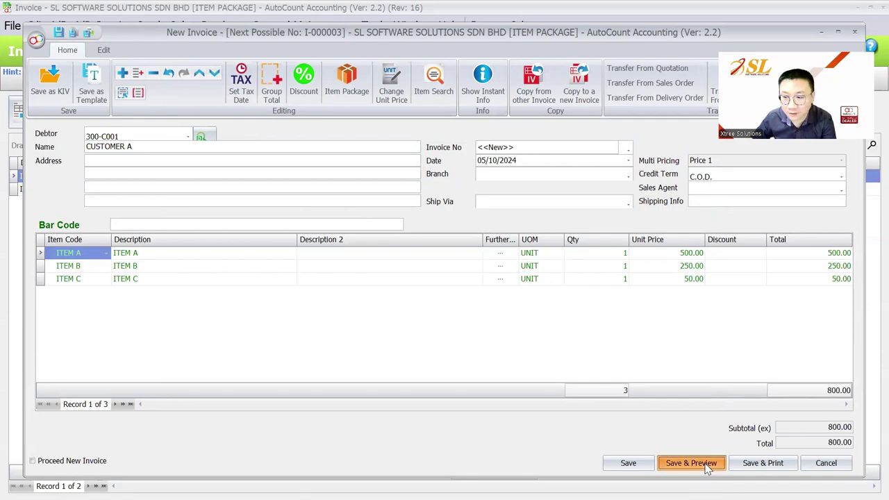
click(556, 355)
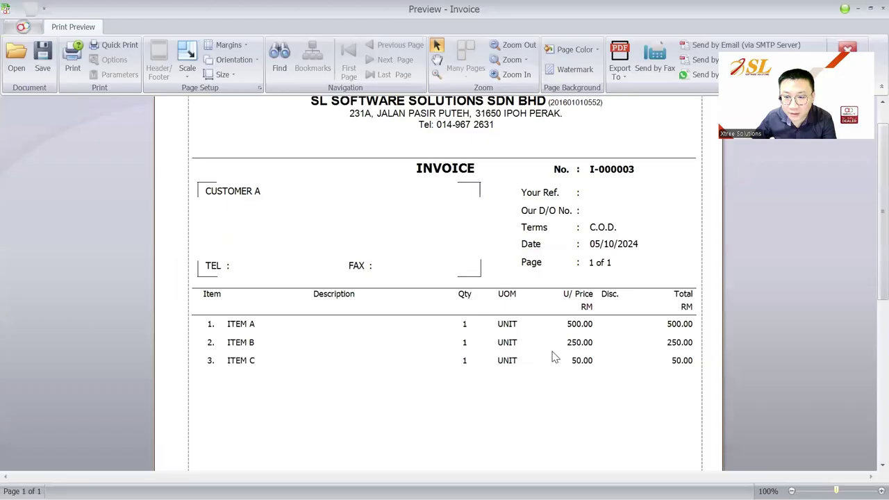
scroll(506, 333, down, 1)
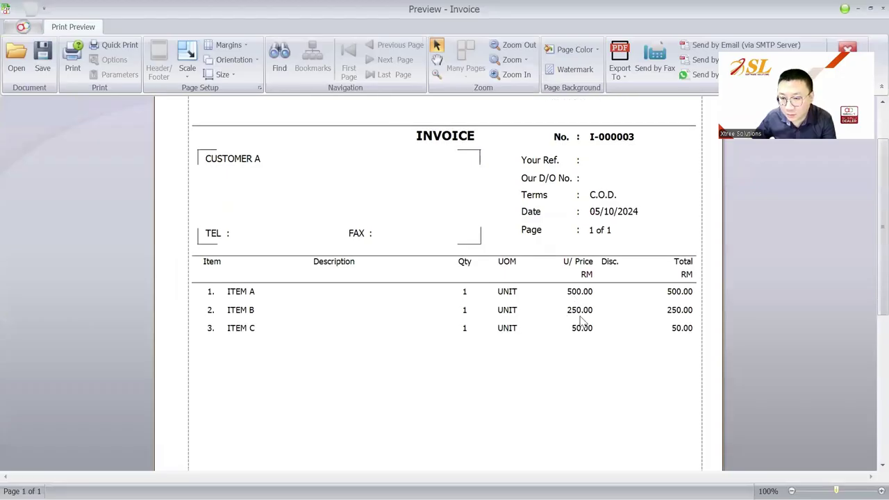
key(Escape)
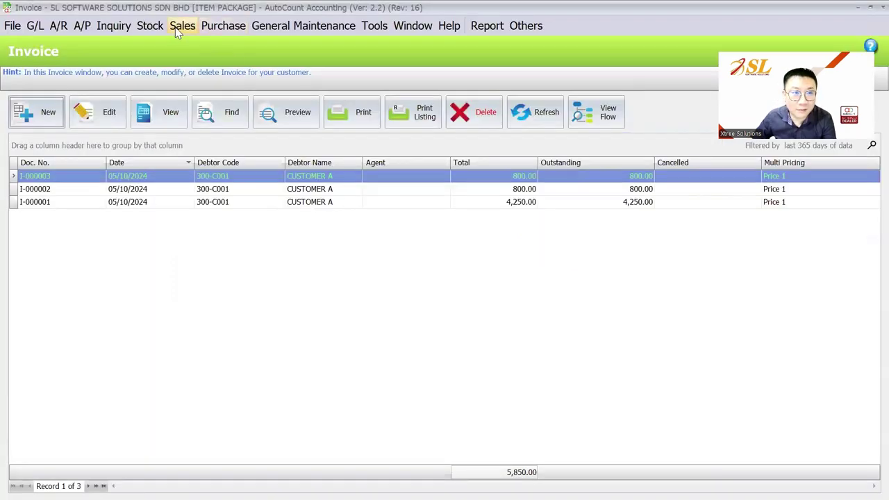
Run the Item Package Sales Report and expand the document details of COMBO-A.
click(180, 28)
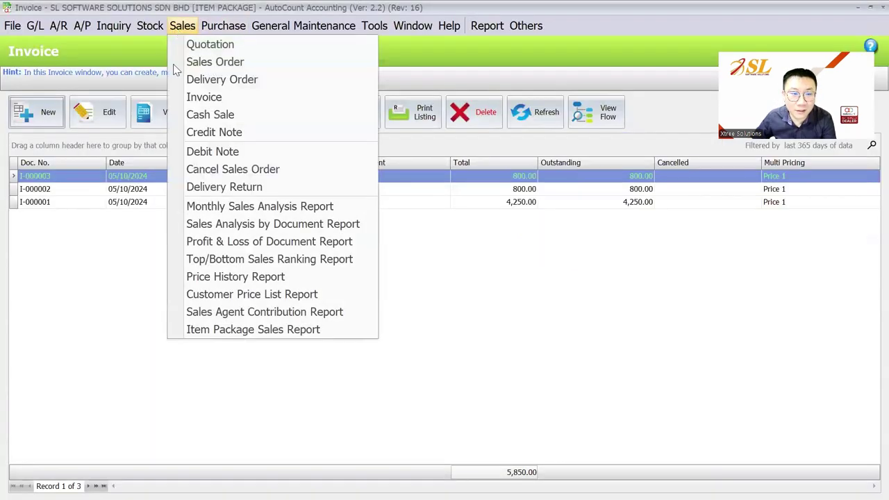
click(224, 331)
click(42, 197)
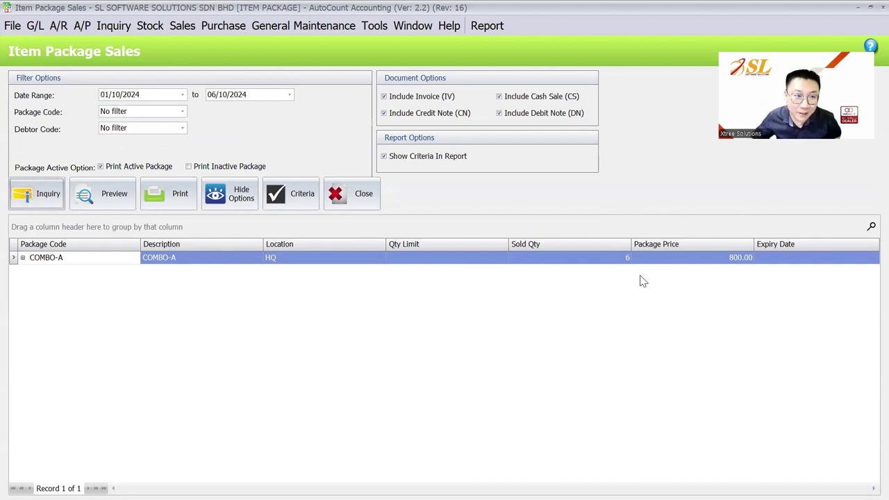
click(23, 257)
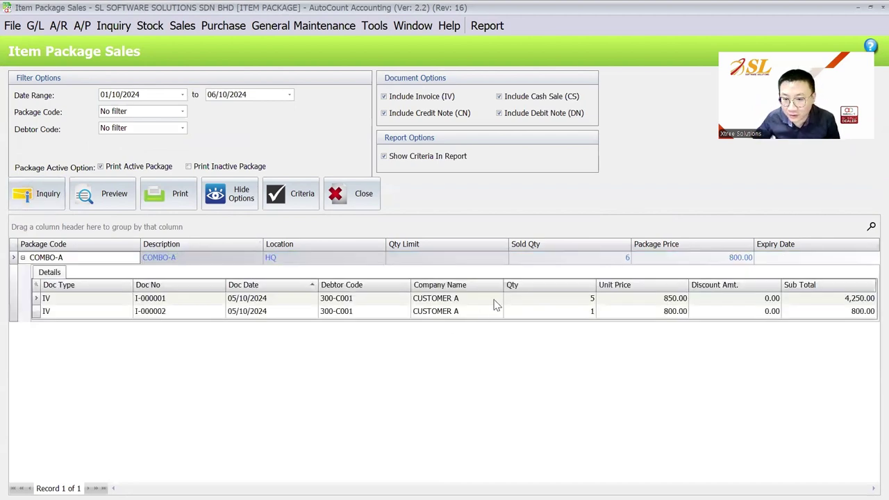
View invoices I-000001 and I-000002 from the report, expand their package details, and close them.
click(457, 311)
double_click(472, 299)
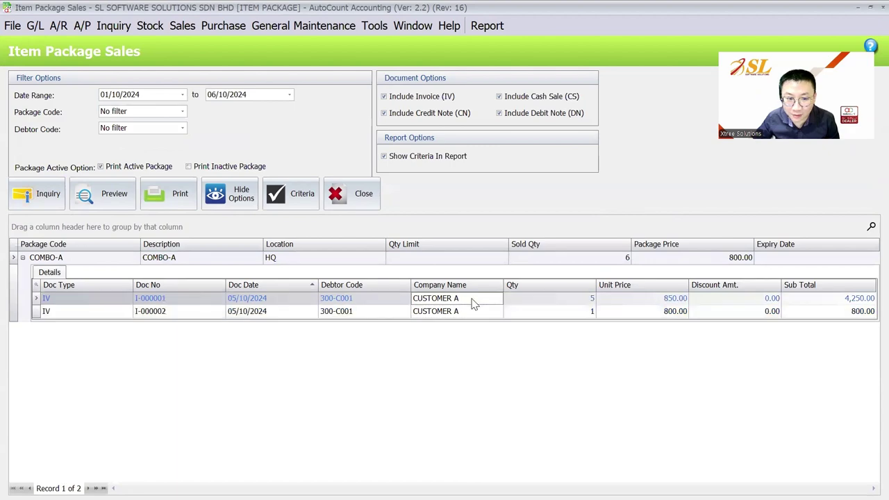
click(51, 255)
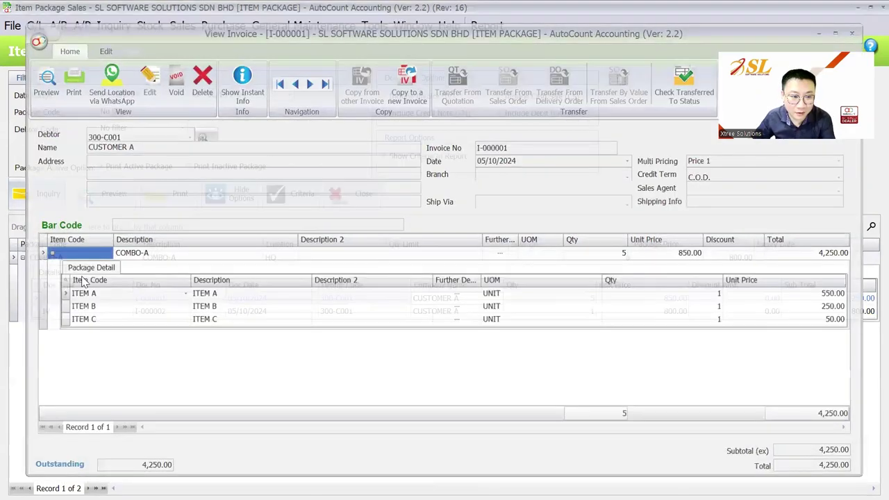
key(Escape)
double_click(67, 313)
click(50, 254)
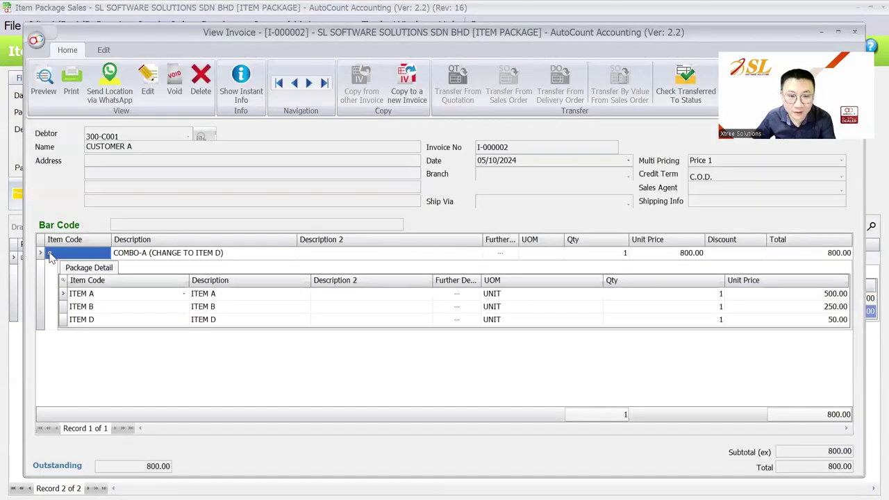
key(Escape)
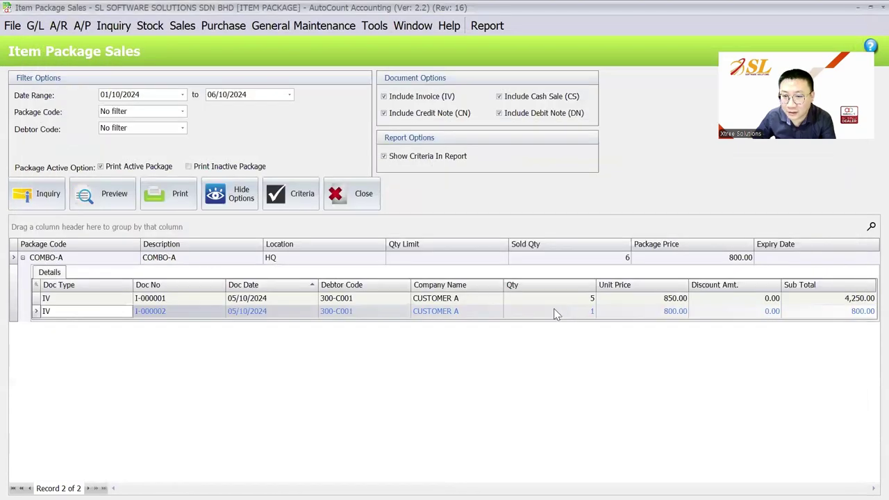
click(555, 311)
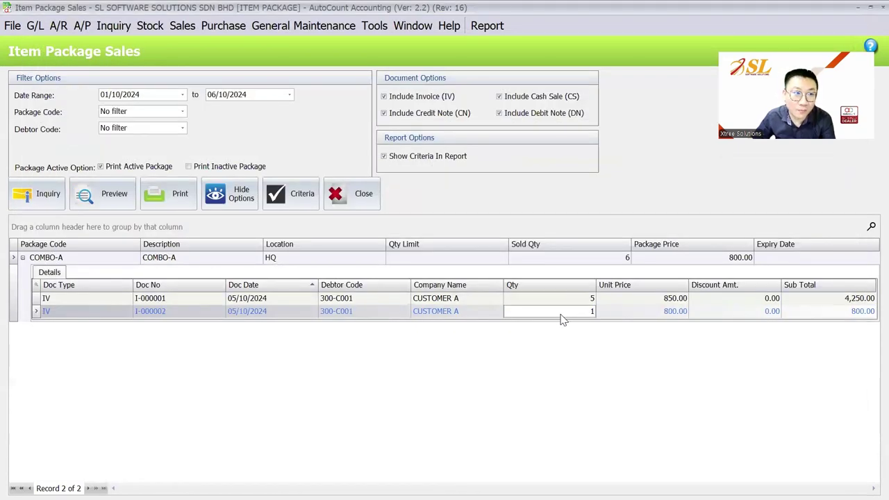
Try the multi-select filter for package codes, and close the Item Package Sales Report.
click(182, 111)
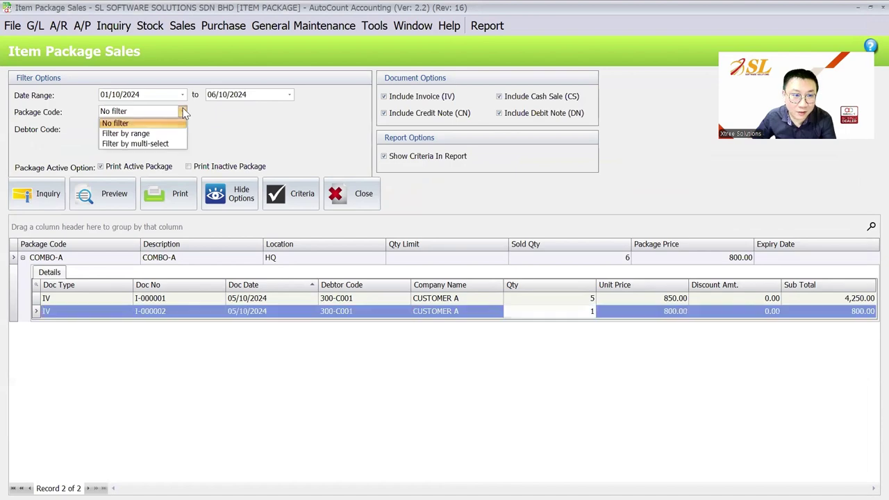
click(173, 145)
key(Escape)
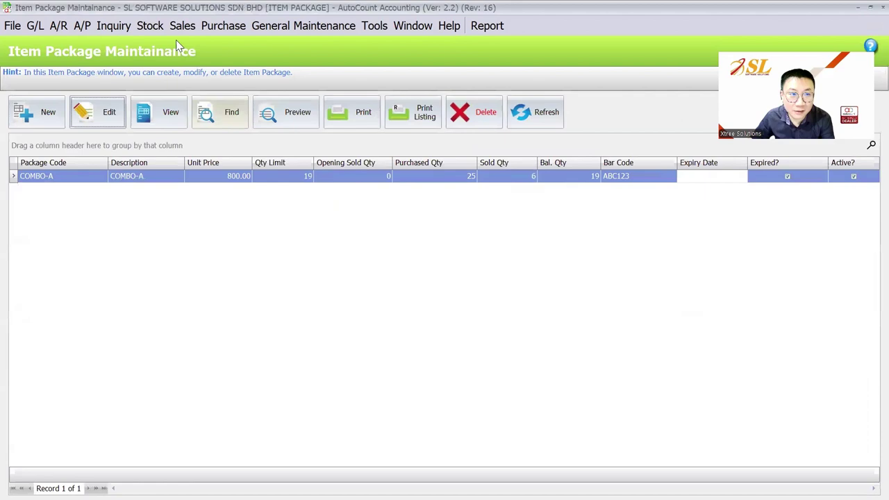
click(182, 25)
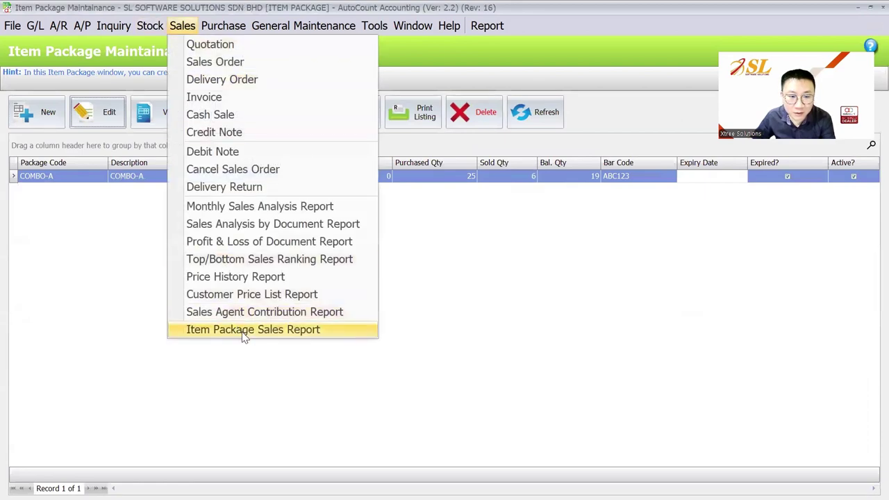
mouse_move(223, 25)
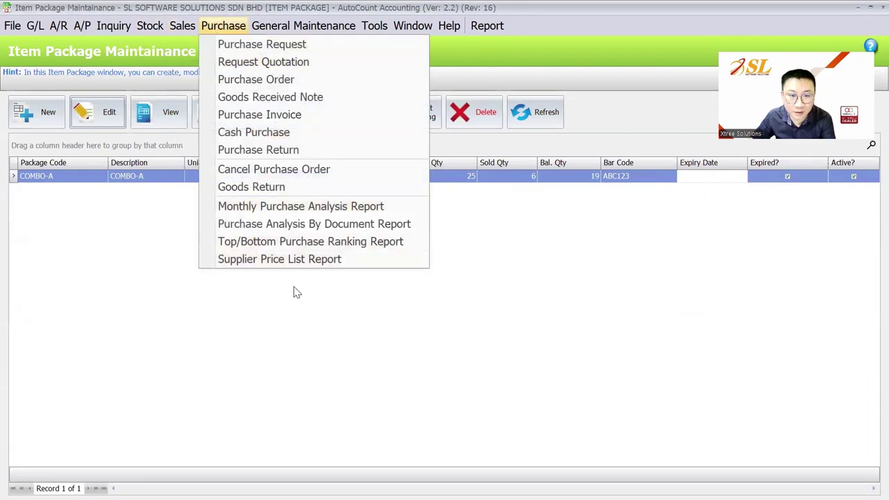
click(295, 291)
click(182, 25)
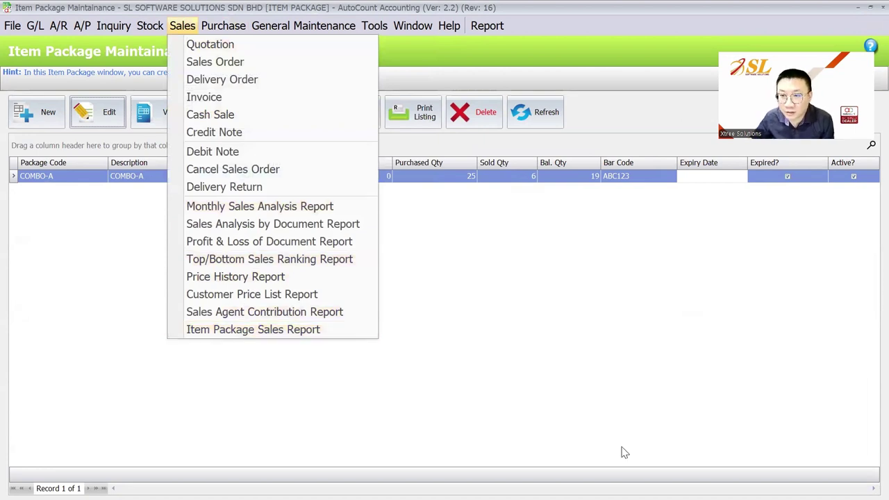
click(622, 367)
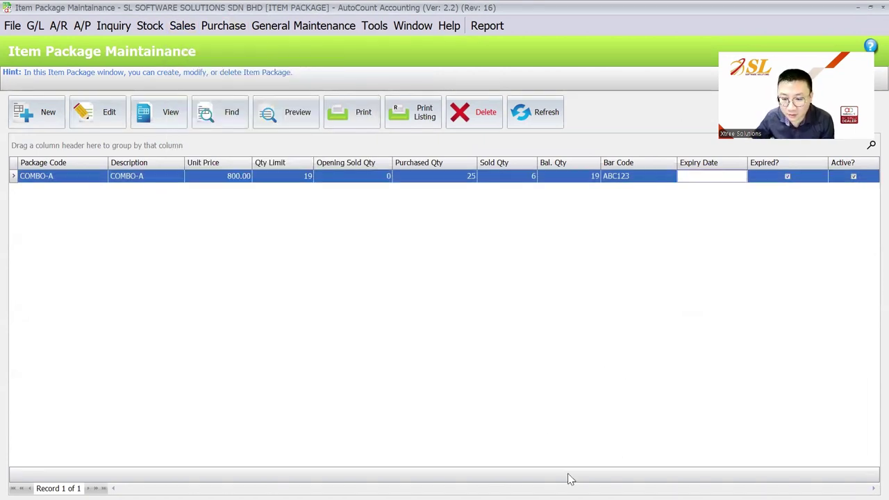
Switch to the AutoCount Item Package presentation in WPS Office and present it from the Item Package Standard Features slide.
key(super)
click(504, 483)
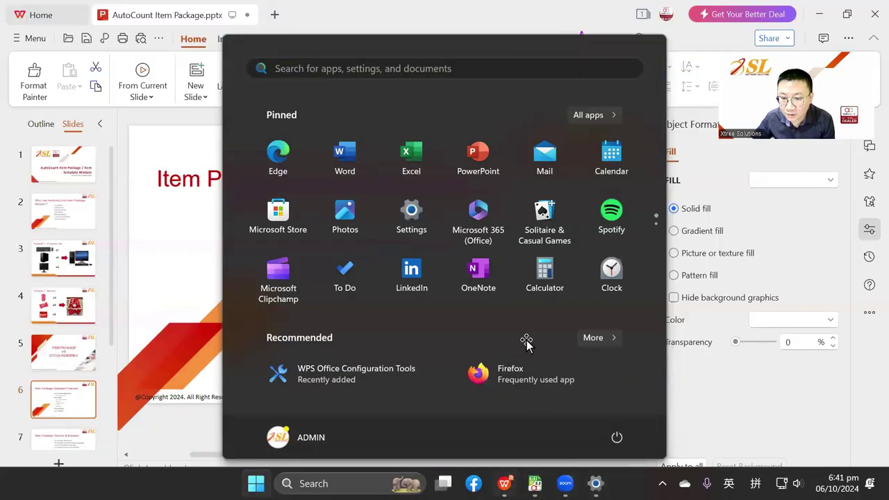
click(646, 460)
key(shift+F5)
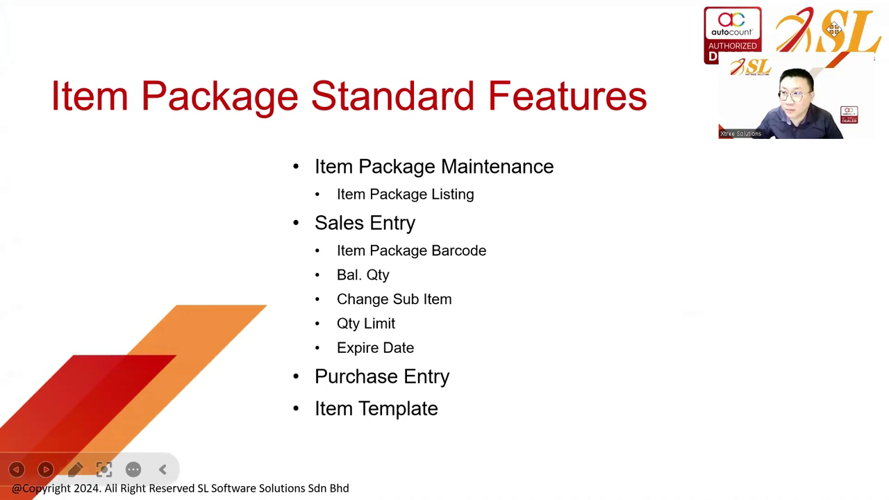
drag(833, 28, 833, 1)
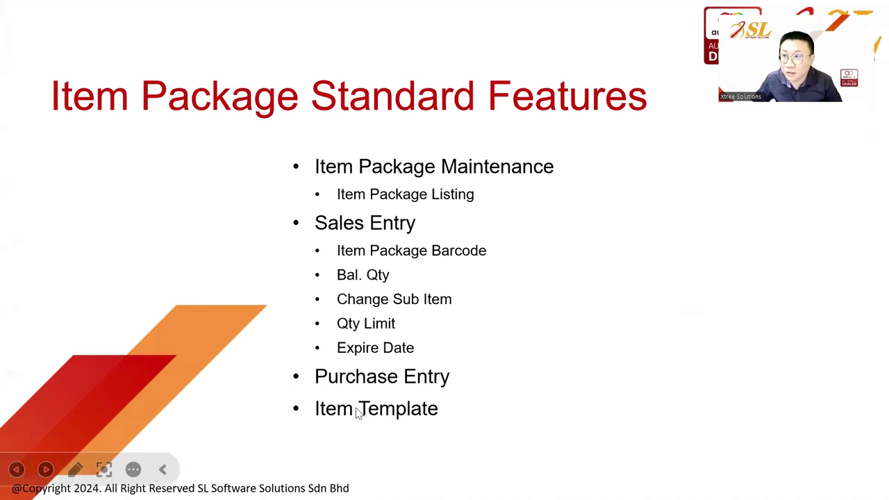
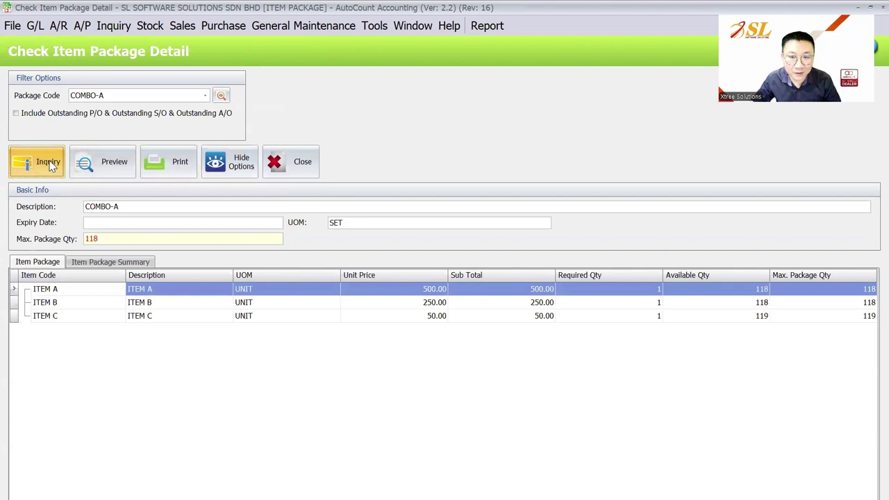
Examine the available, required and maximum package quantities of COMBO-A's items in the package detail inquiry, including the Item Package Summary.
click(749, 304)
click(757, 289)
click(754, 304)
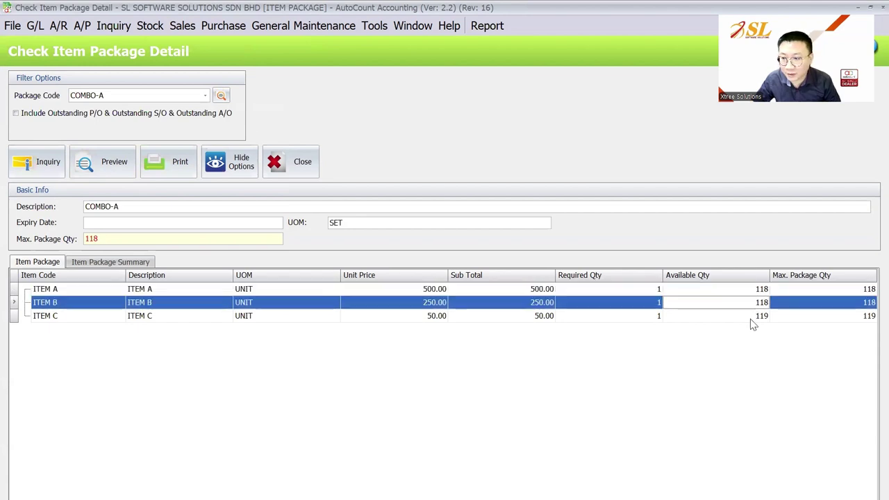
click(751, 318)
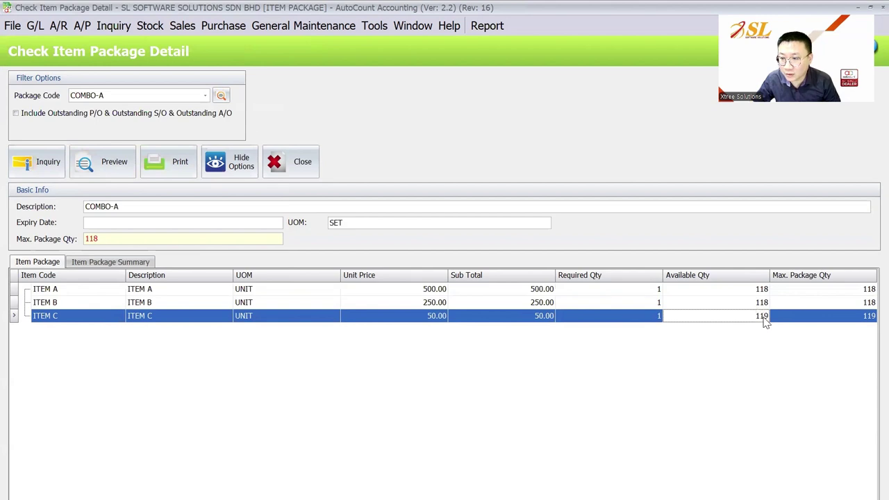
click(765, 306)
click(765, 292)
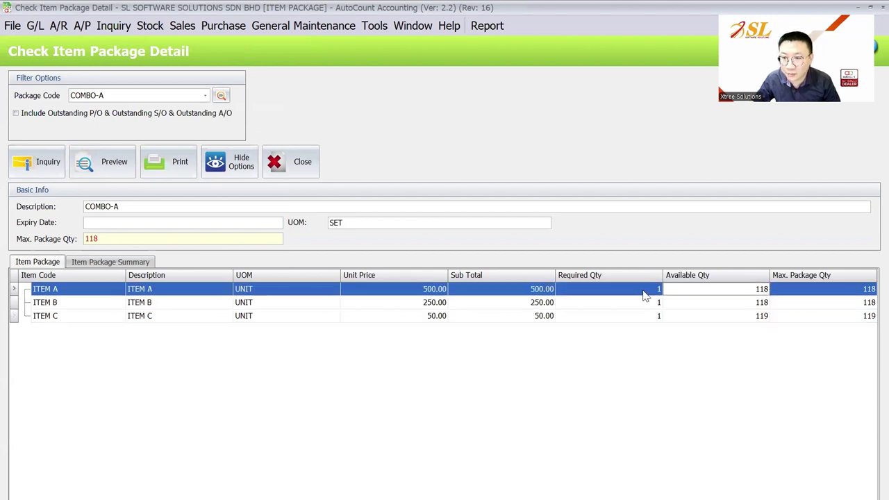
click(643, 295)
click(639, 305)
click(634, 320)
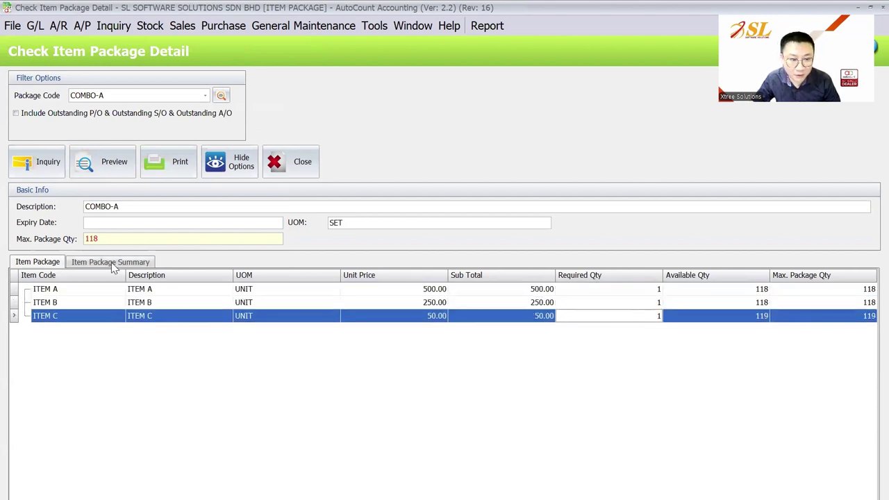
click(133, 263)
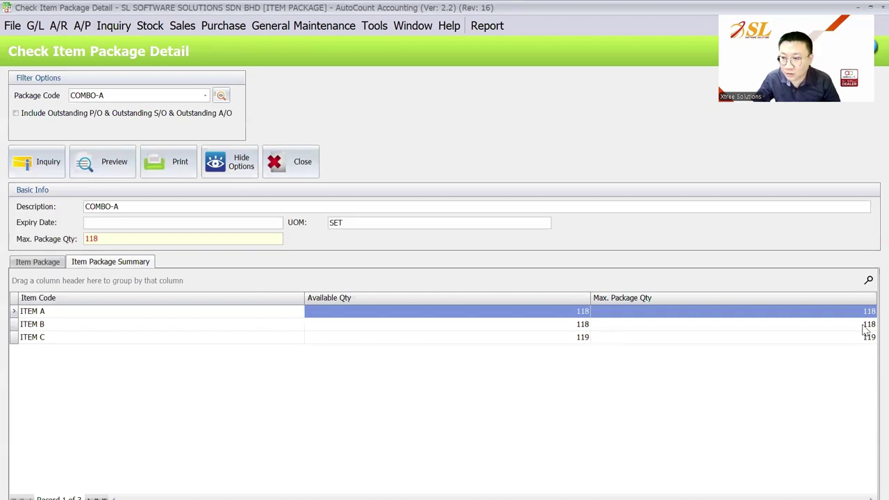
Create a new item package with package code COMBO-B and description COMBO-B.
click(150, 26)
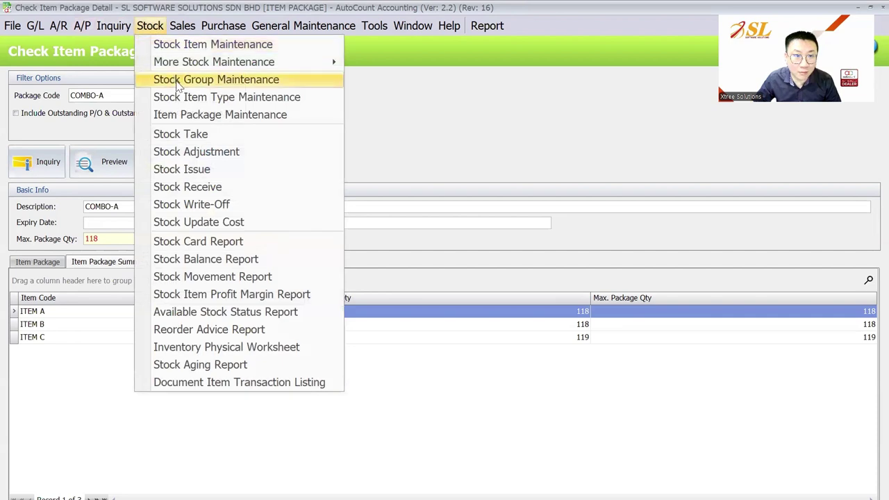
mouse_move(207, 66)
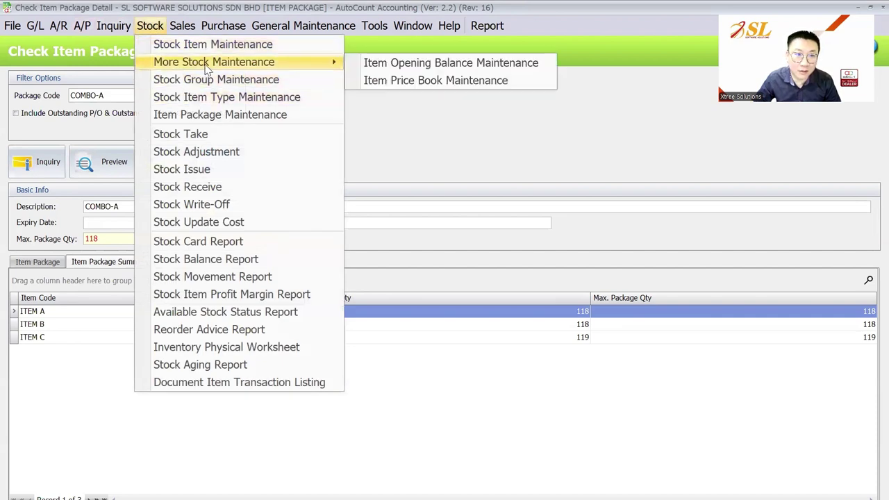
click(220, 114)
click(39, 111)
click(401, 106)
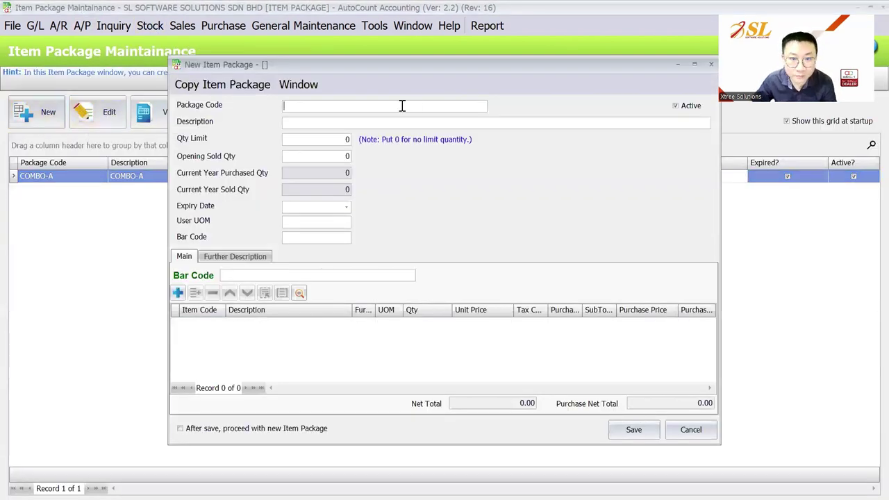
text(COMBO-B)
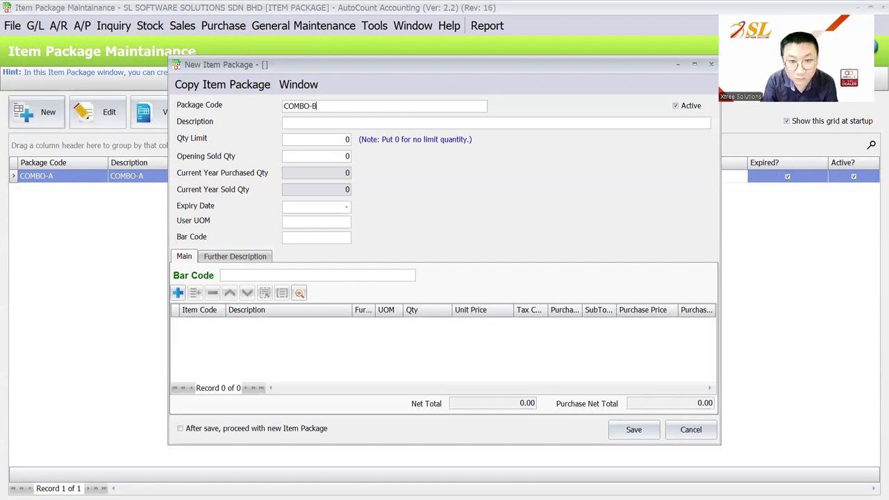
key(Tab)
click(417, 122)
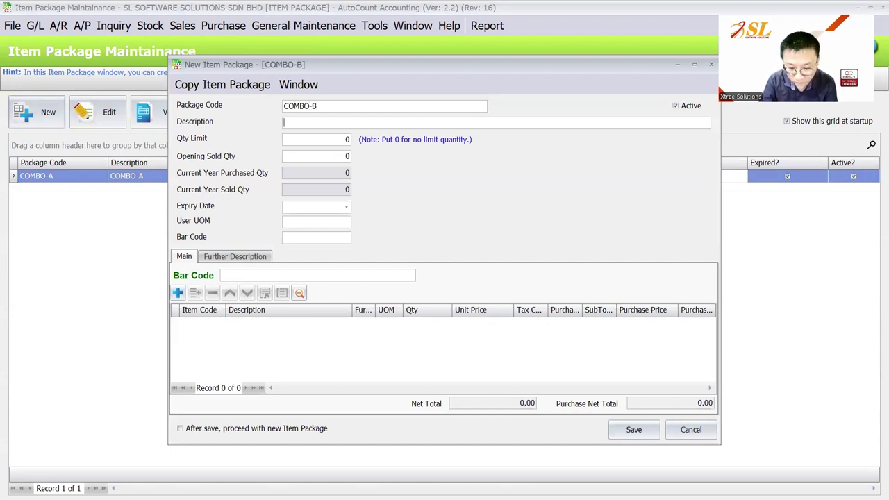
text(COMBP)
key(BackSpace)
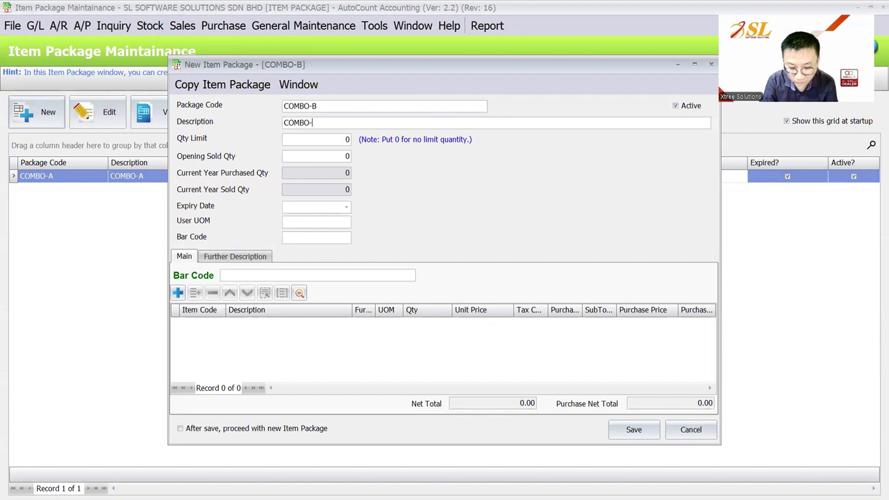
Search the stock items and add ITEM A, ITEM B and ITEM C to the COMBO-B package.
click(299, 293)
click(204, 275)
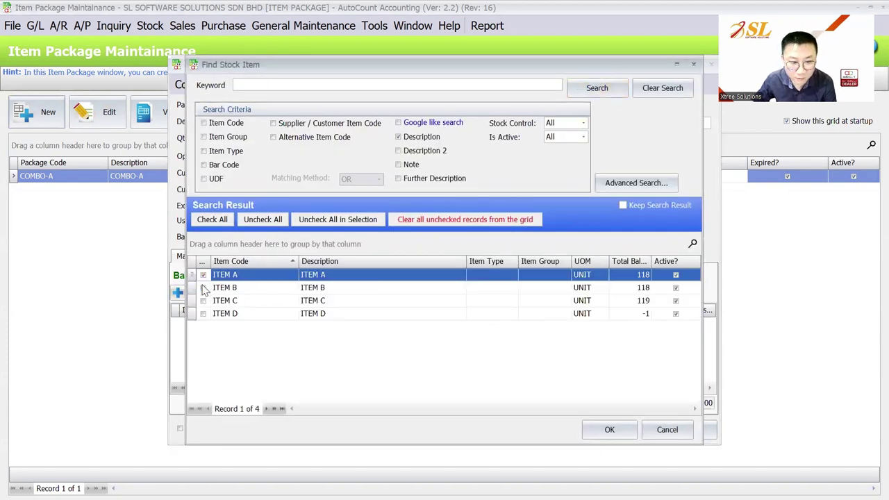
click(204, 287)
click(204, 300)
key(Return)
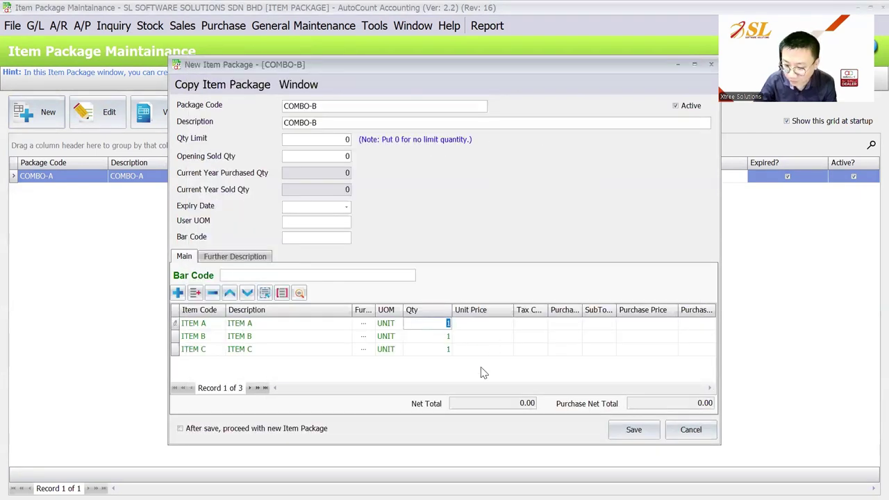
Set the package quantities to 3 for ITEM A, 4 for ITEM B and 3 for ITEM C.
text(3)
key(Down)
text(5)
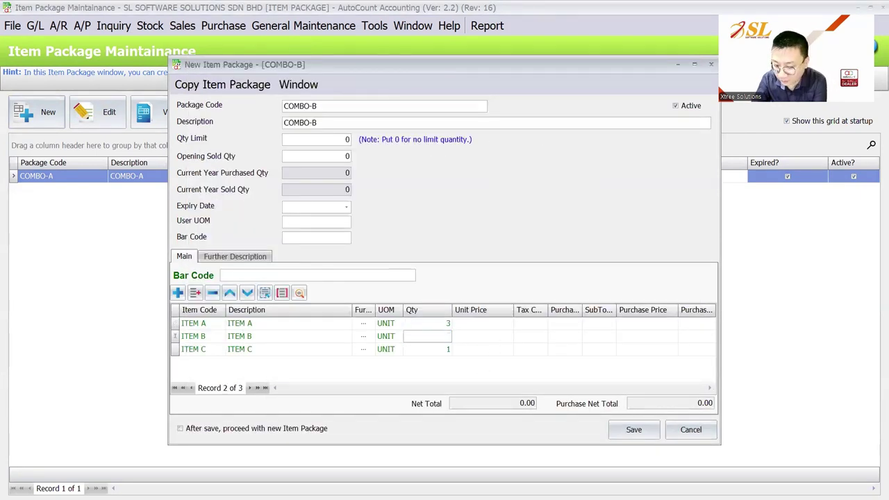
text(4)
key(Down)
text(3)
key(Tab)
Set the unit prices to 550 for ITEM A, 250 for ITEM B and 25 for ITEM C, and save the package.
click(502, 325)
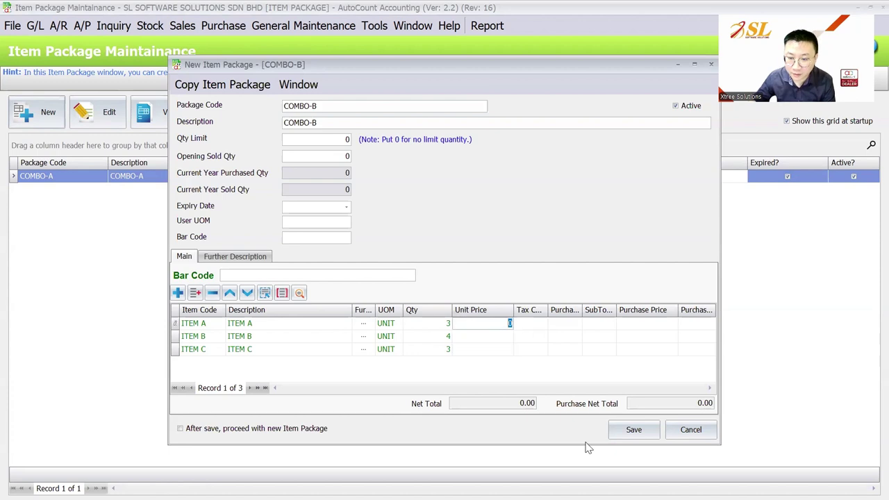
text(550)
key(Down)
text(250)
key(Down)
text(25)
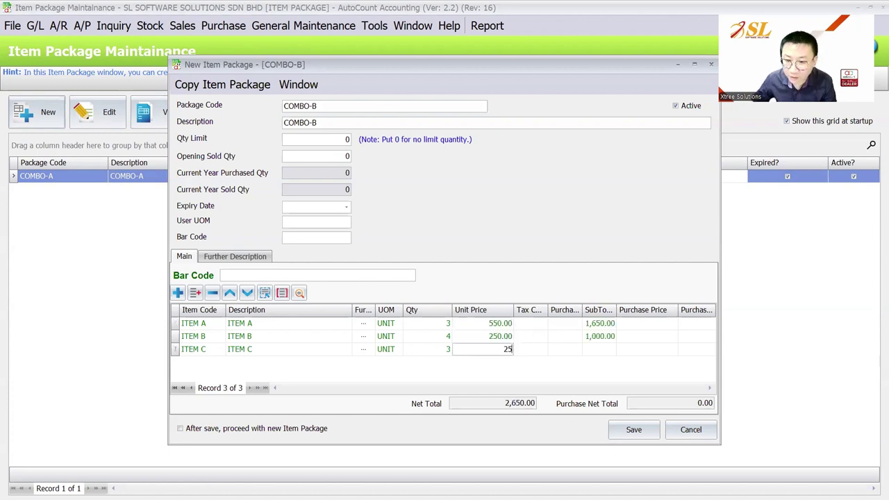
click(590, 338)
click(632, 429)
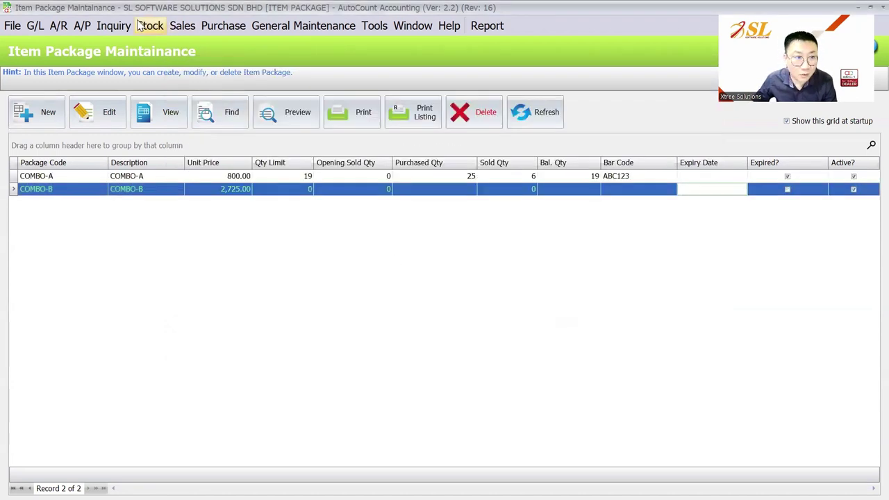
Run the Check Item Package Detail inquiry for COMBO-B and view its item breakdown and maximum package quantity.
click(113, 26)
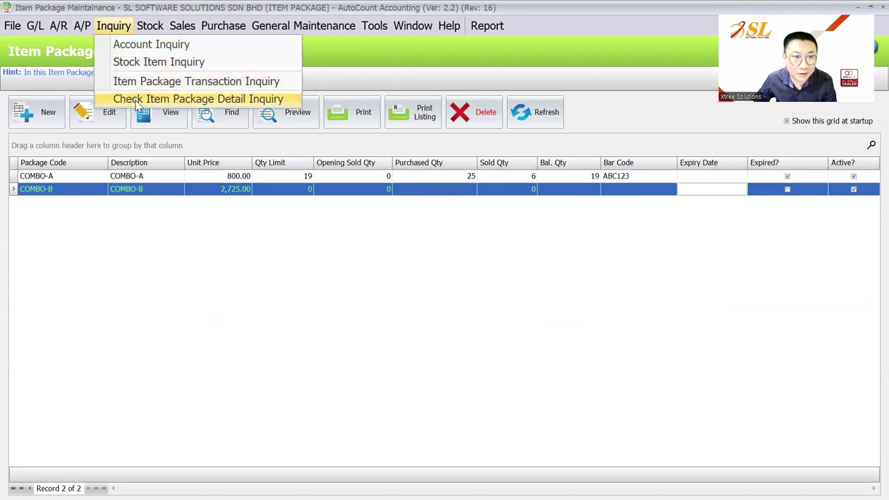
click(136, 101)
click(121, 99)
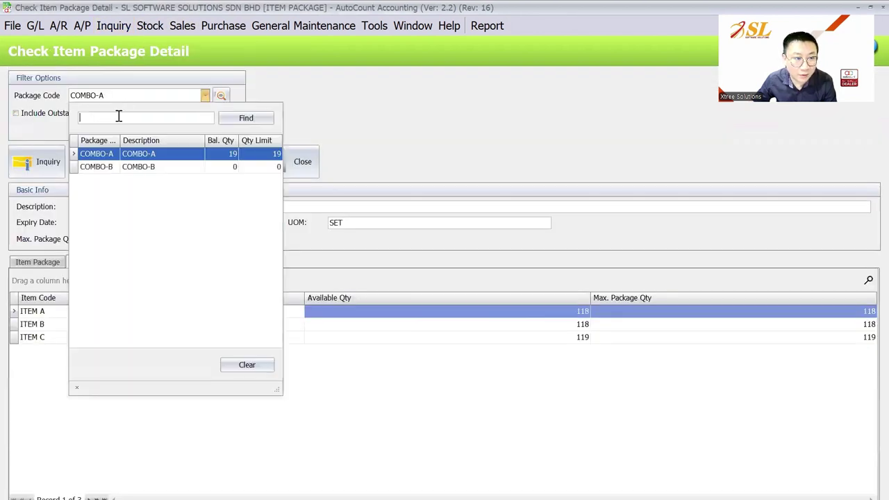
click(123, 168)
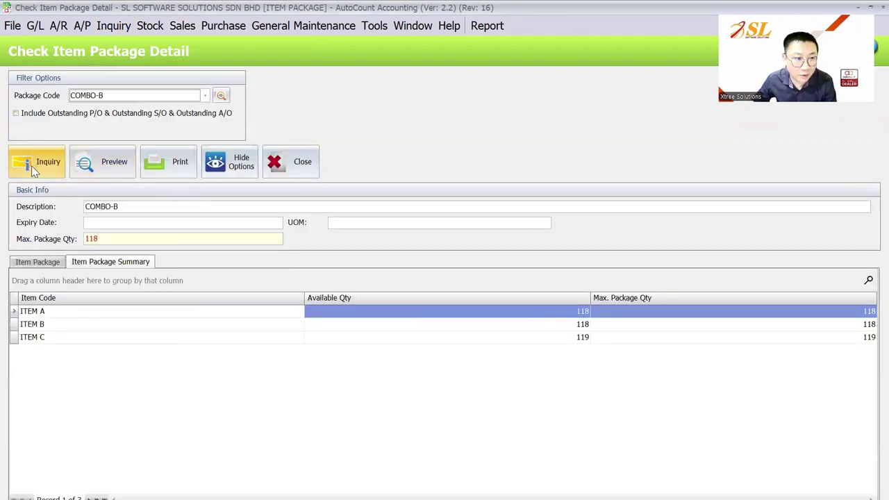
click(43, 263)
double_click(91, 238)
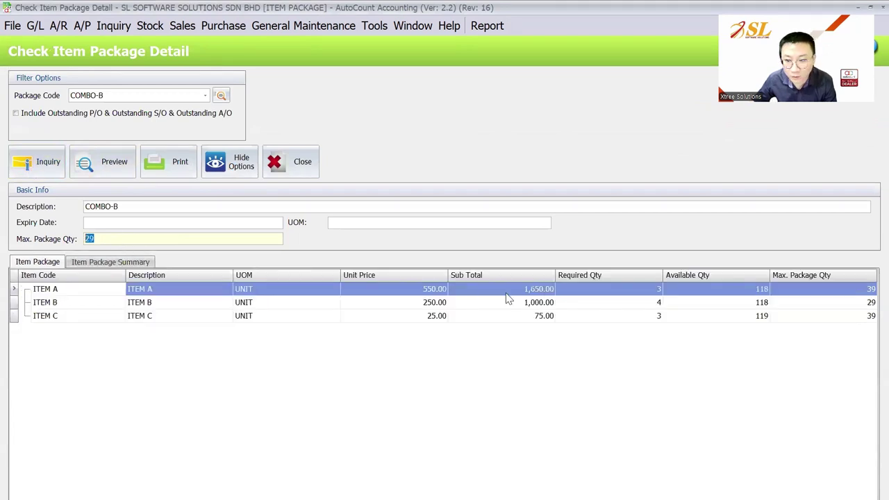
Compare the maximum package quantity of each COMBO-B item with the overall maximum package quantity.
click(853, 318)
click(851, 303)
click(861, 290)
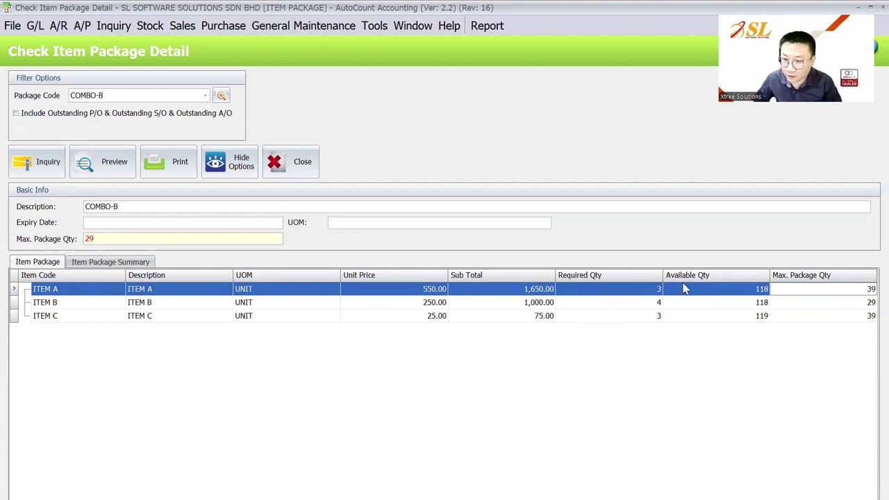
click(870, 303)
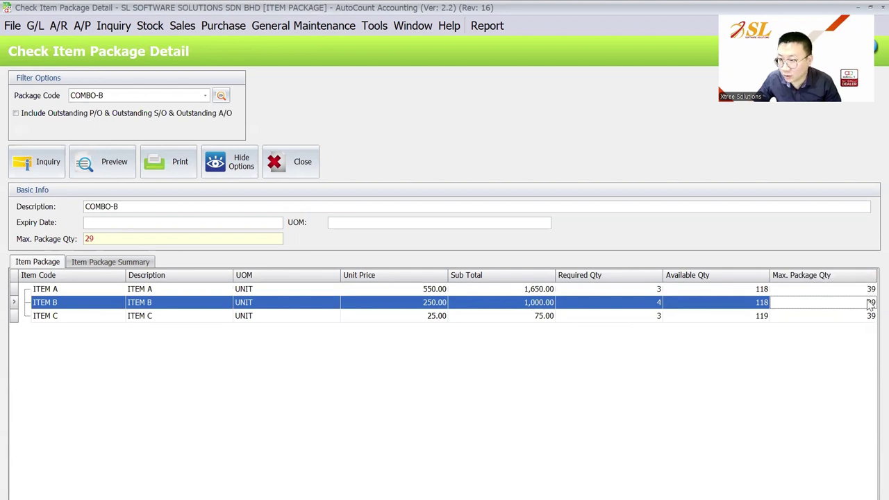
drag(99, 240, 82, 239)
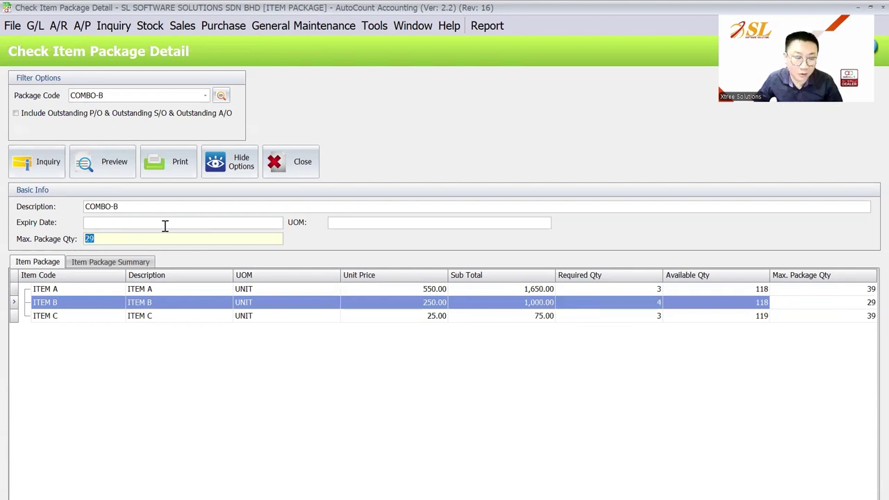
Rerun the COMBO-B detail inquiry with outstanding P/O, S/O and A/O included.
click(40, 117)
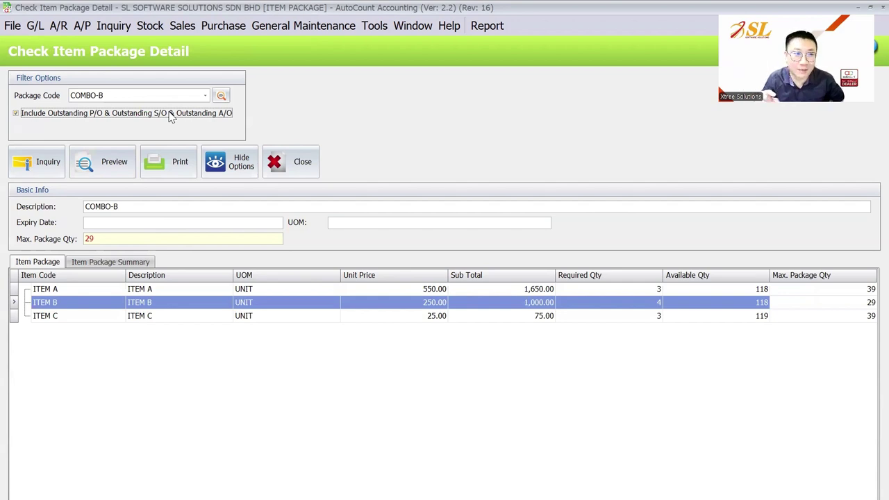
key(F5)
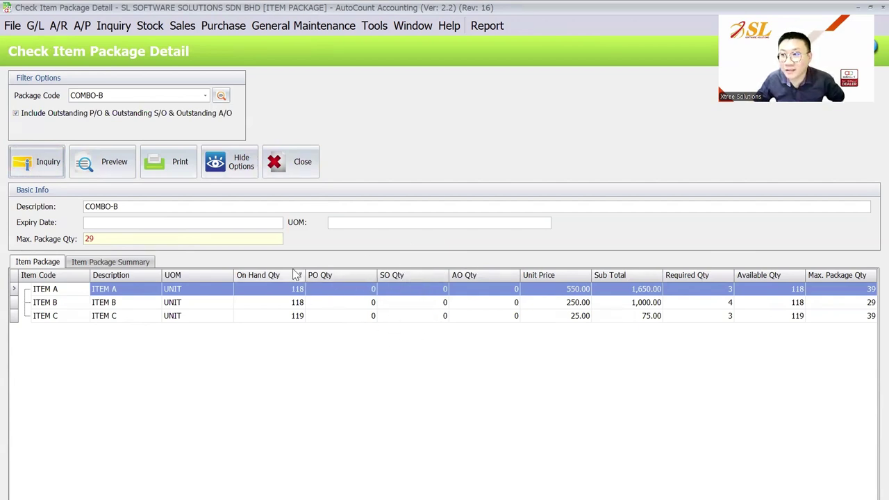
click(123, 115)
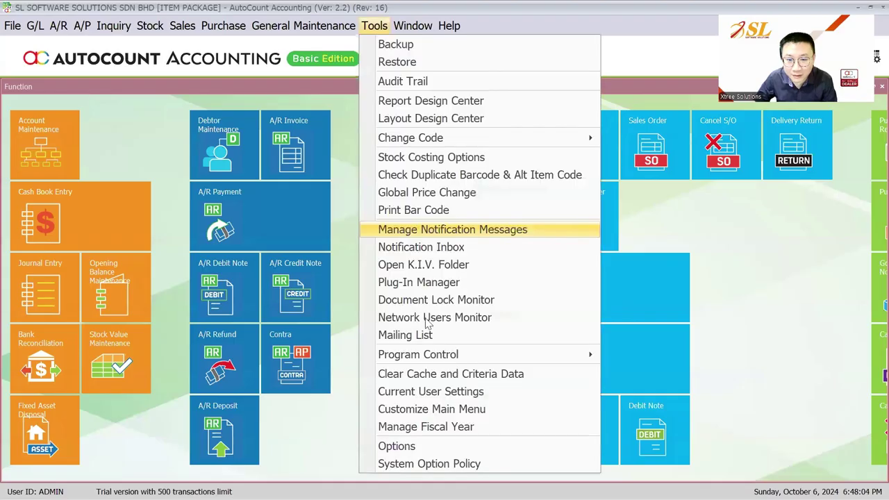
Enable Check Back Order Qty In Item Package in the stock options and save the settings.
click(417, 446)
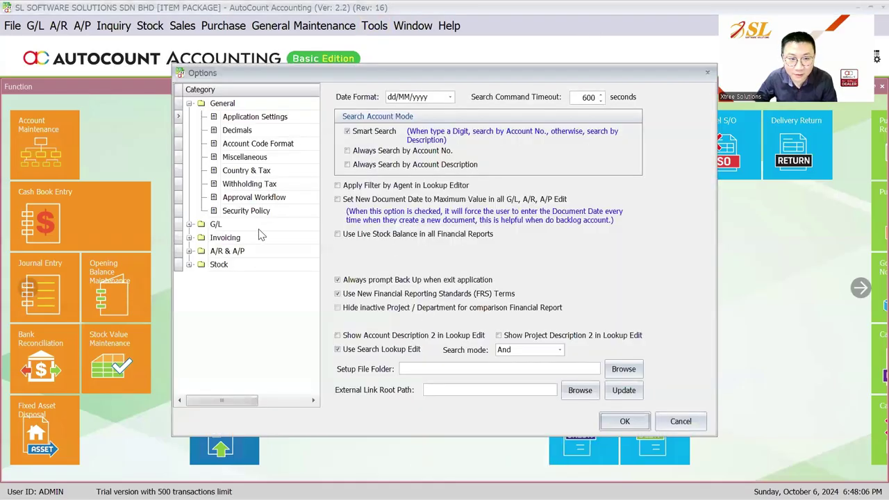
click(254, 238)
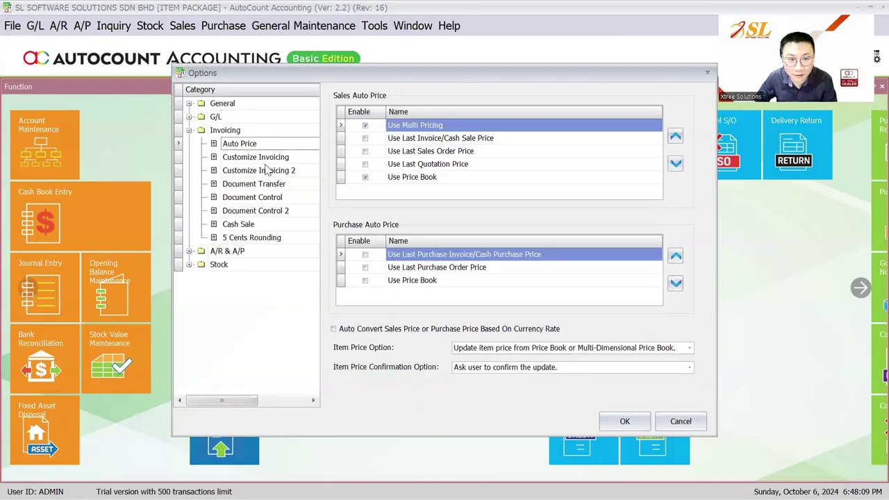
click(266, 170)
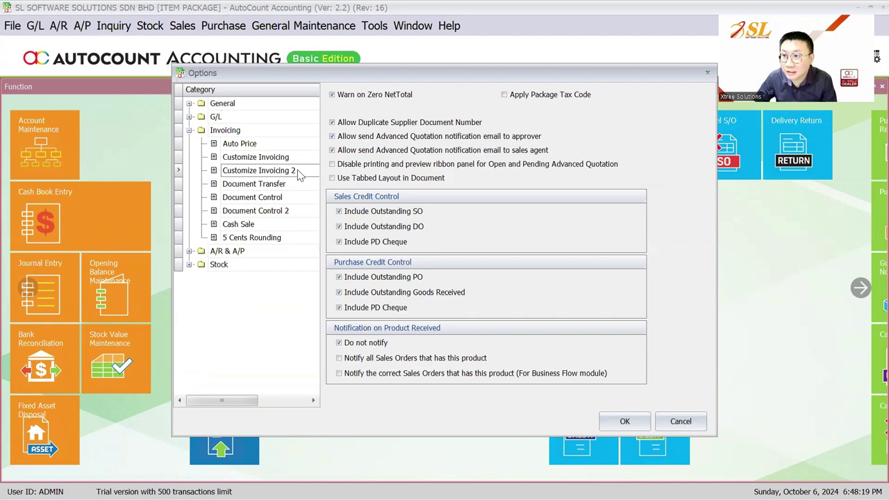
click(270, 271)
click(571, 342)
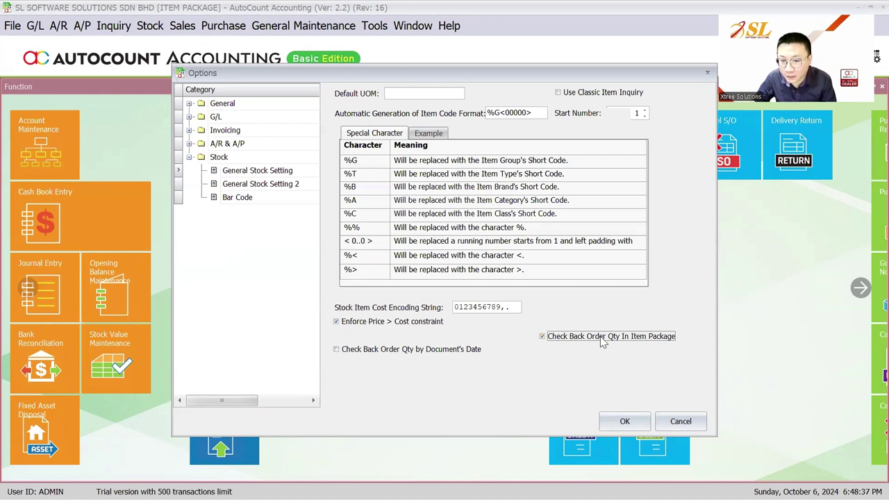
click(623, 423)
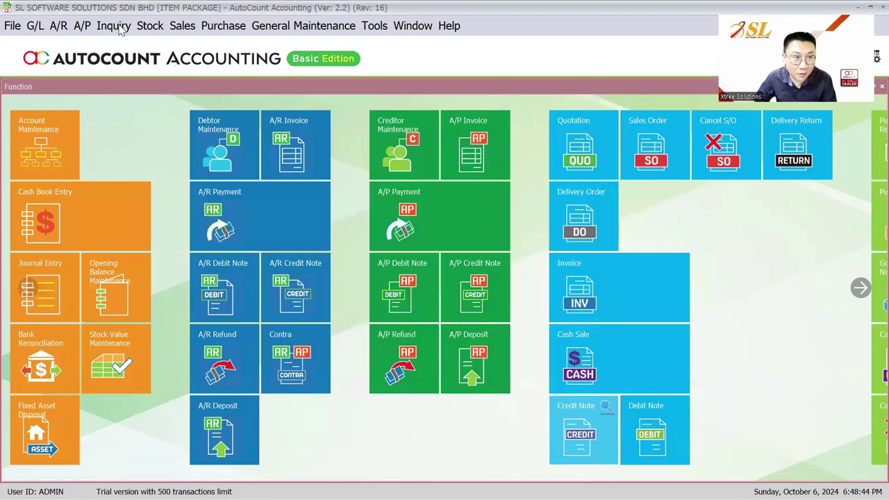
Return to the Check Item Package Detail inquiry for COMBO-B and examine the maximum package quantities of ITEM C and ITEM B.
click(113, 25)
click(201, 95)
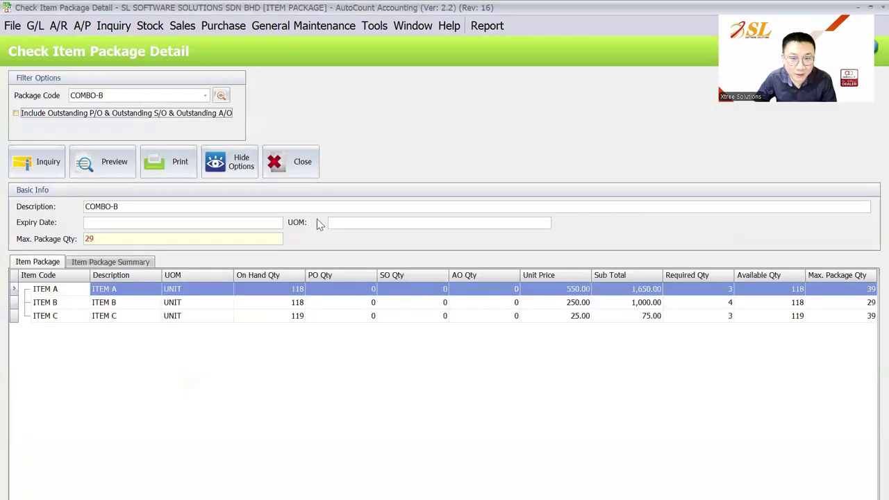
click(869, 318)
click(870, 305)
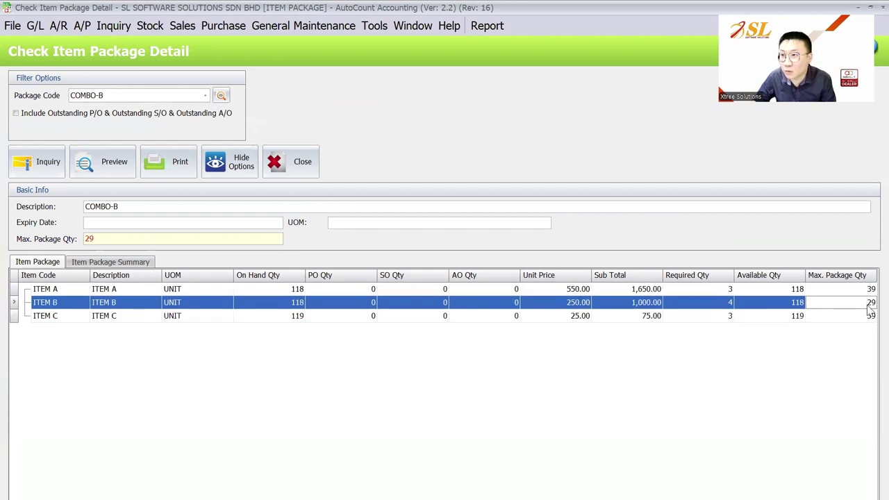
Create a new sales invoice with CUSTOMER A as the debtor.
click(182, 25)
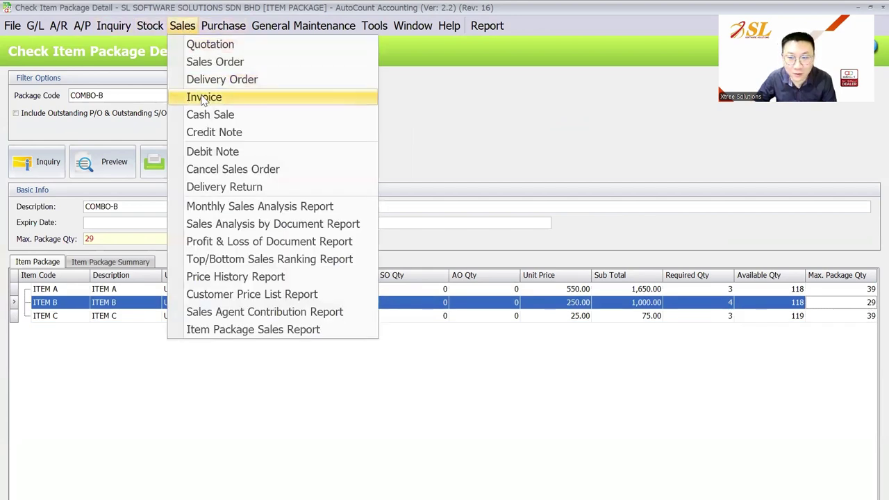
click(203, 97)
click(38, 111)
click(167, 136)
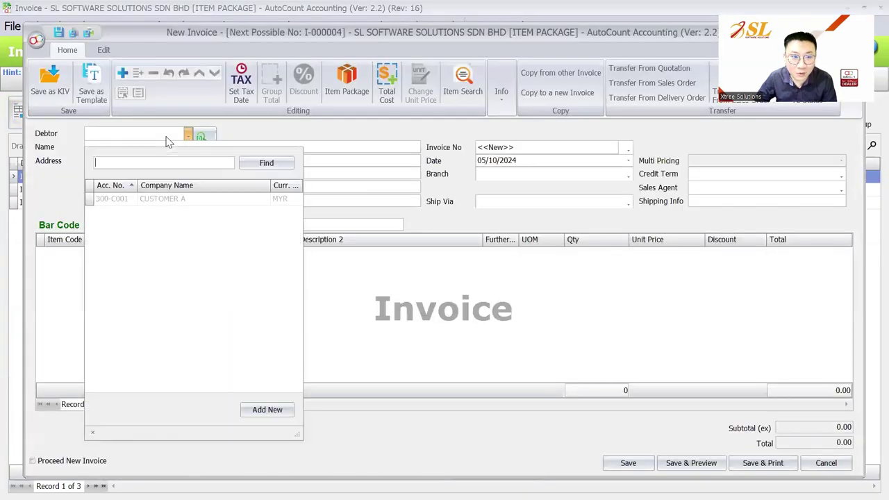
click(173, 201)
Add item package COMBO-B with a quantity of 30 to the invoice and try to save it with a preview.
click(345, 101)
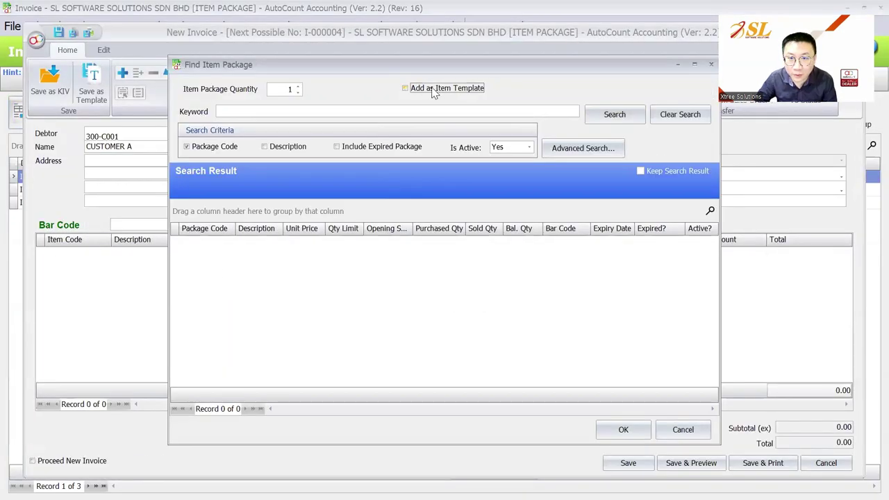
click(614, 113)
click(344, 255)
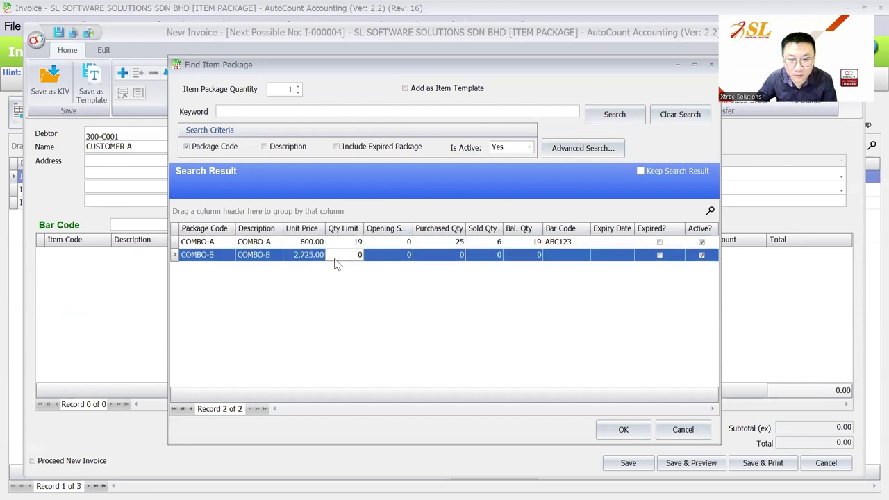
click(285, 89)
text(30)
key(Tab)
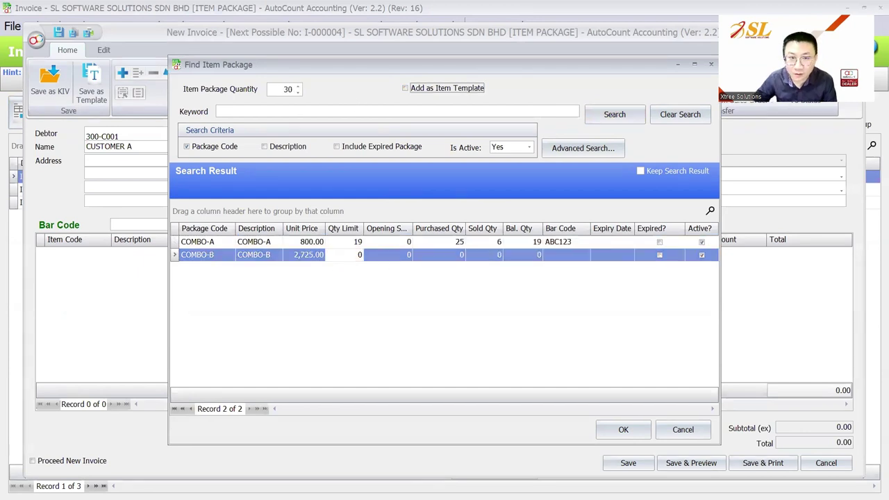
click(624, 429)
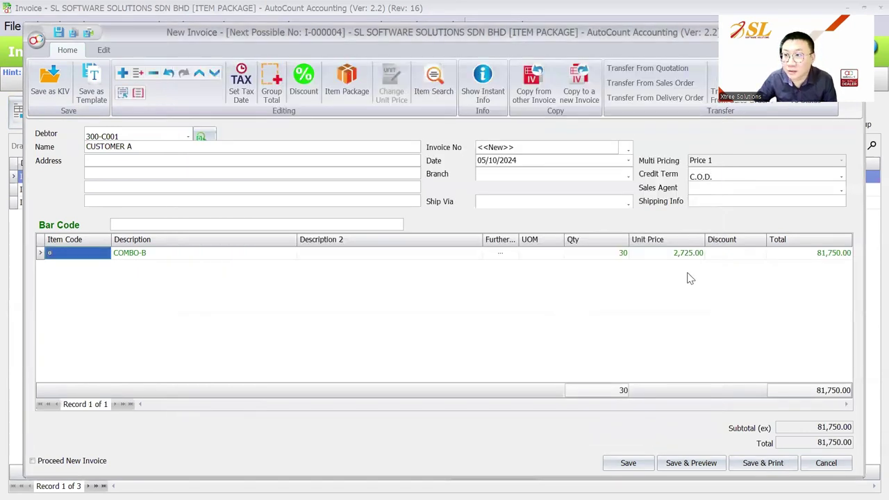
click(708, 463)
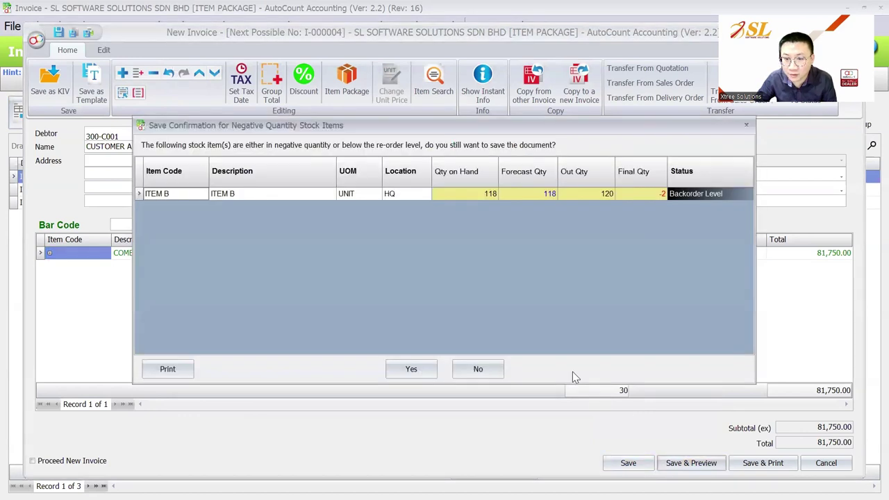